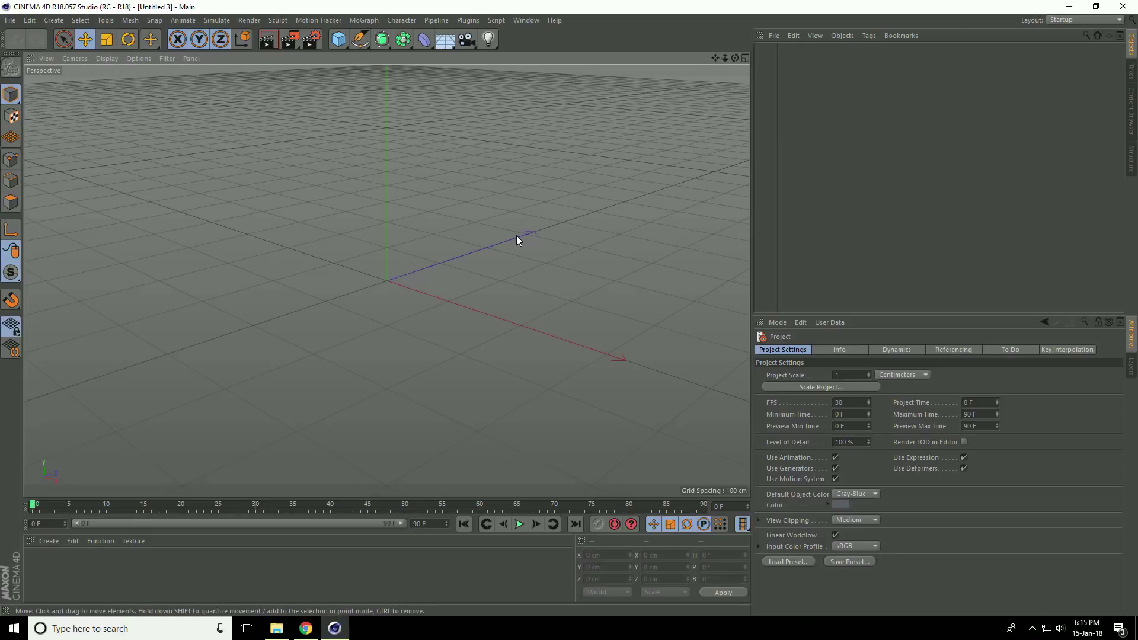
Add a cube primitive and make it editable
{"action": "left_click", "coordinate": [338, 40]}
{"action": "left_click", "coordinate": [427, 57]}
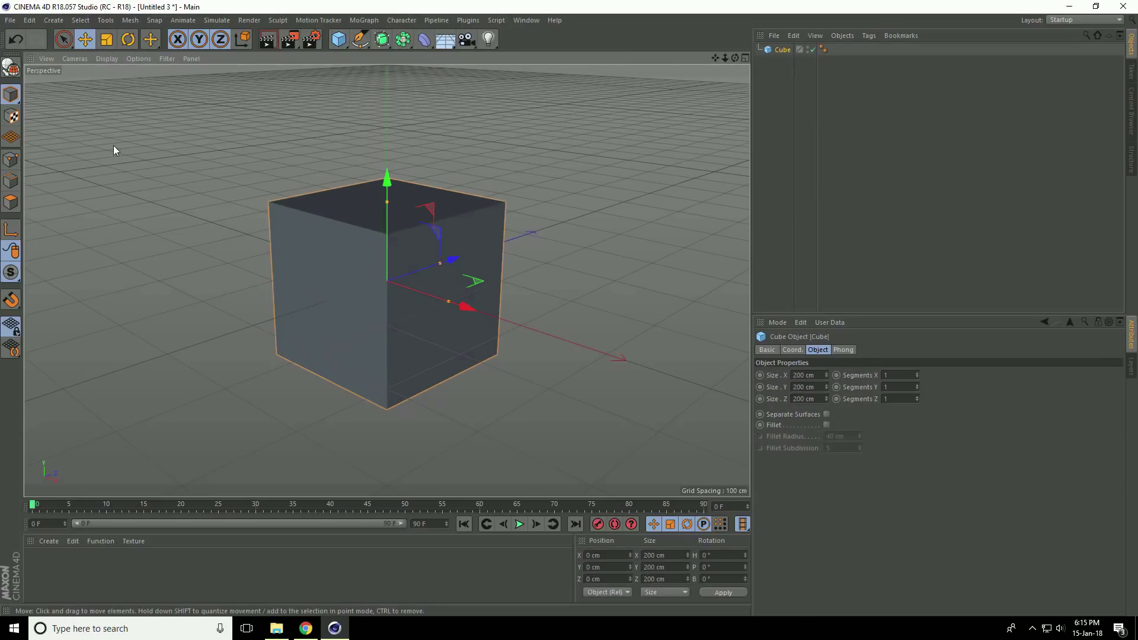
{"action": "left_click", "coordinate": [13, 70]}
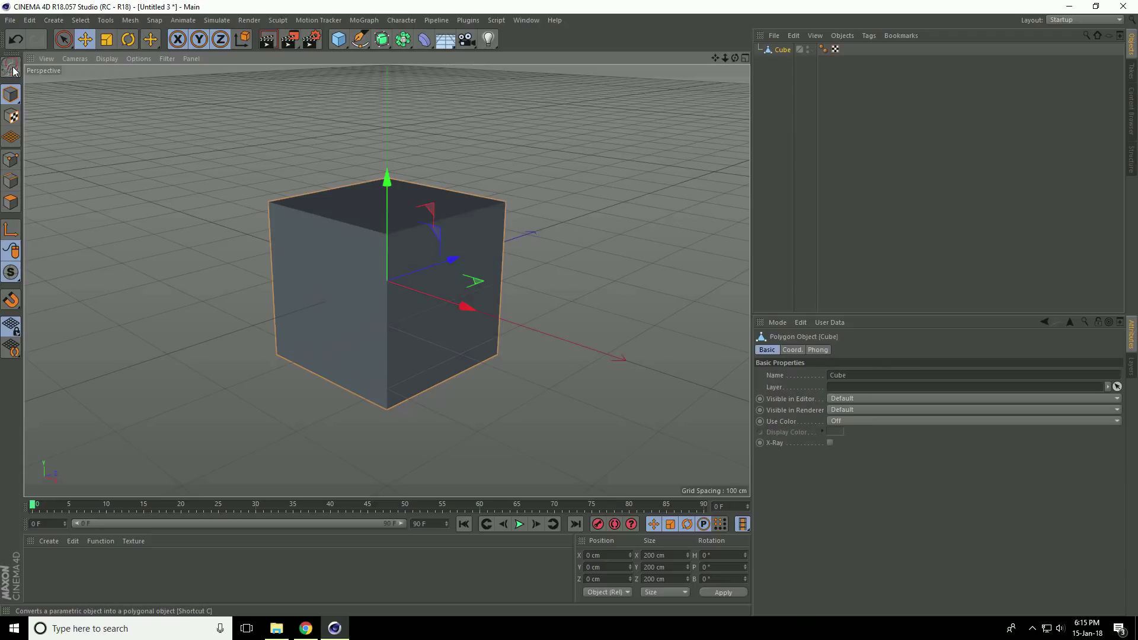
Scale the cube into a thin upright panel about 87 by 253 cm
{"action": "left_click", "coordinate": [107, 39]}
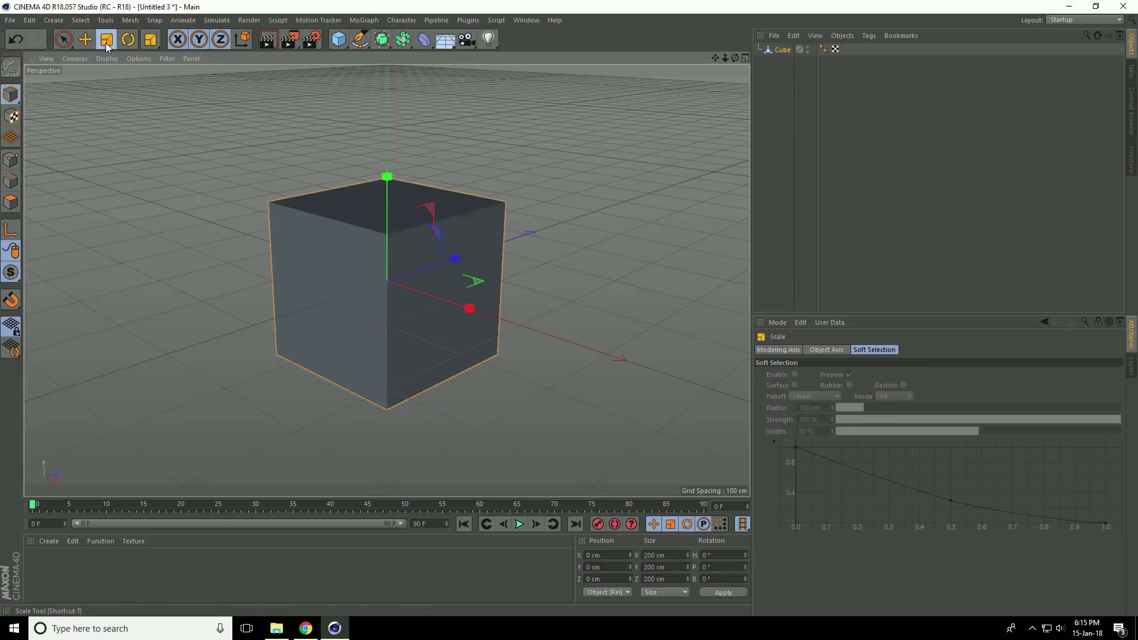
{"action": "mouse_move", "coordinate": [453, 260]}
{"action": "left_mouse_down"}
{"action": "mouse_move", "coordinate": [383, 281]}
{"action": "mouse_move", "coordinate": [550, 271]}
{"action": "left_mouse_up"}
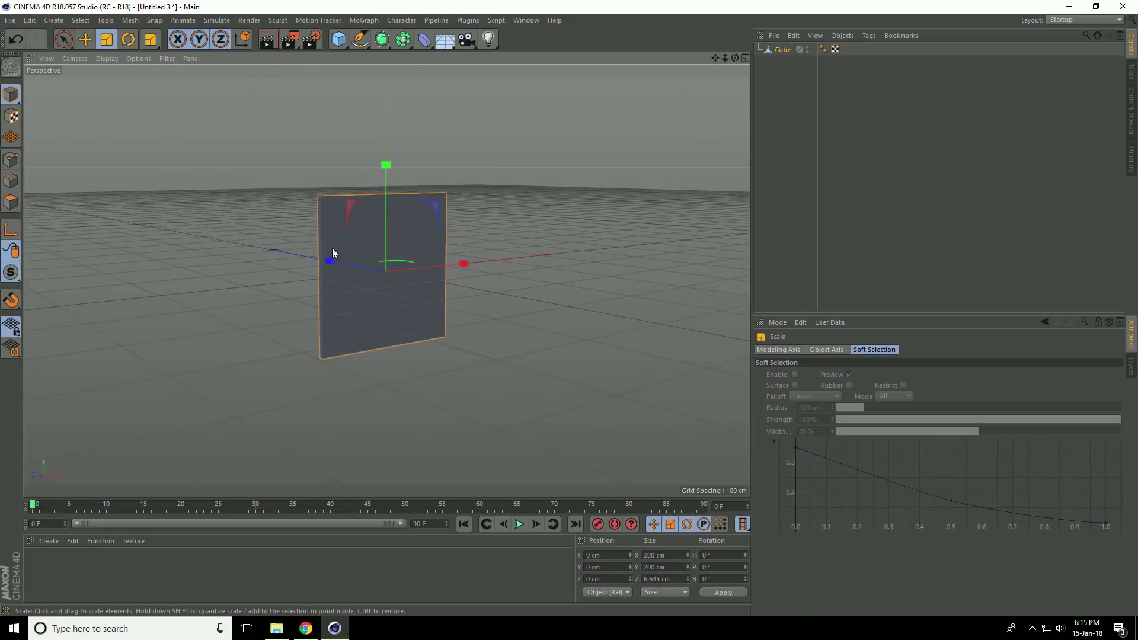
{"action": "scroll", "coordinate": [410, 235], "scroll_direction": "up", "scroll_amount": 3}
{"action": "left_click_drag", "start_coordinate": [502, 299], "coordinate": [459, 298]}
{"action": "left_click_drag", "start_coordinate": [390, 331], "coordinate": [402, 262], "text": "alt"}
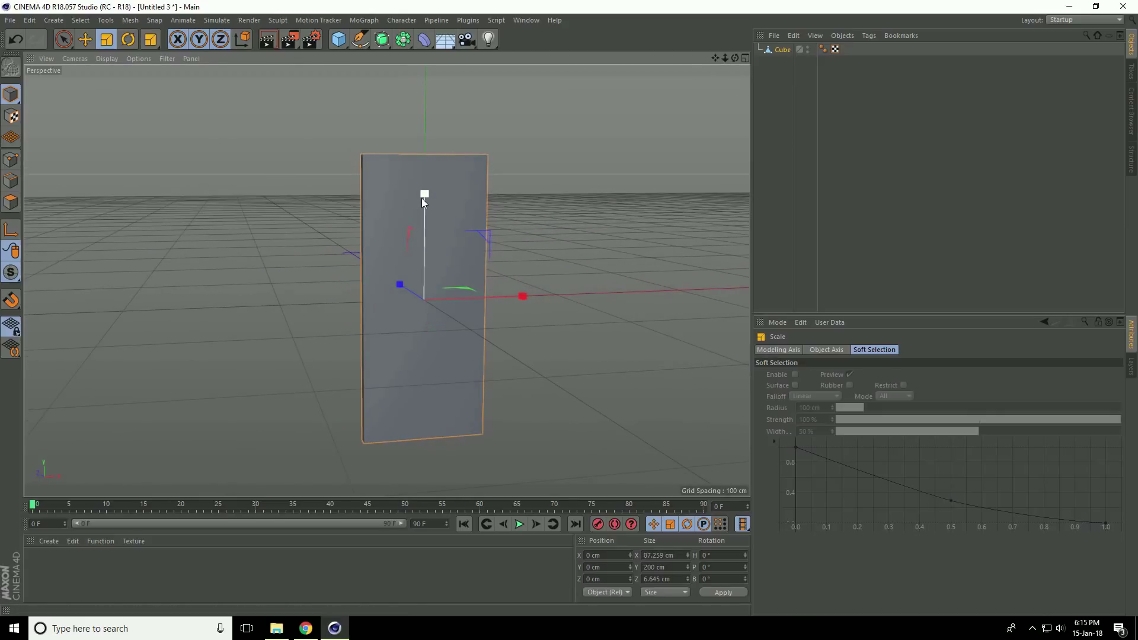
{"action": "left_click_drag", "start_coordinate": [423, 195], "coordinate": [419, 166]}
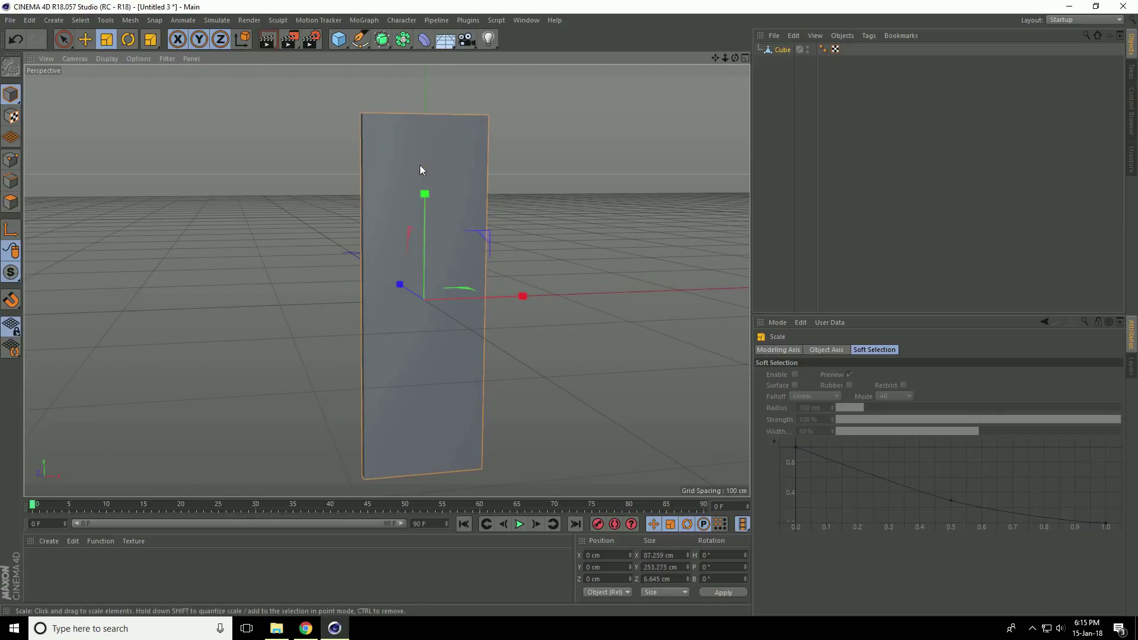
{"action": "left_click", "coordinate": [85, 38]}
{"action": "scroll", "coordinate": [353, 266], "scroll_direction": "down", "scroll_amount": 3}
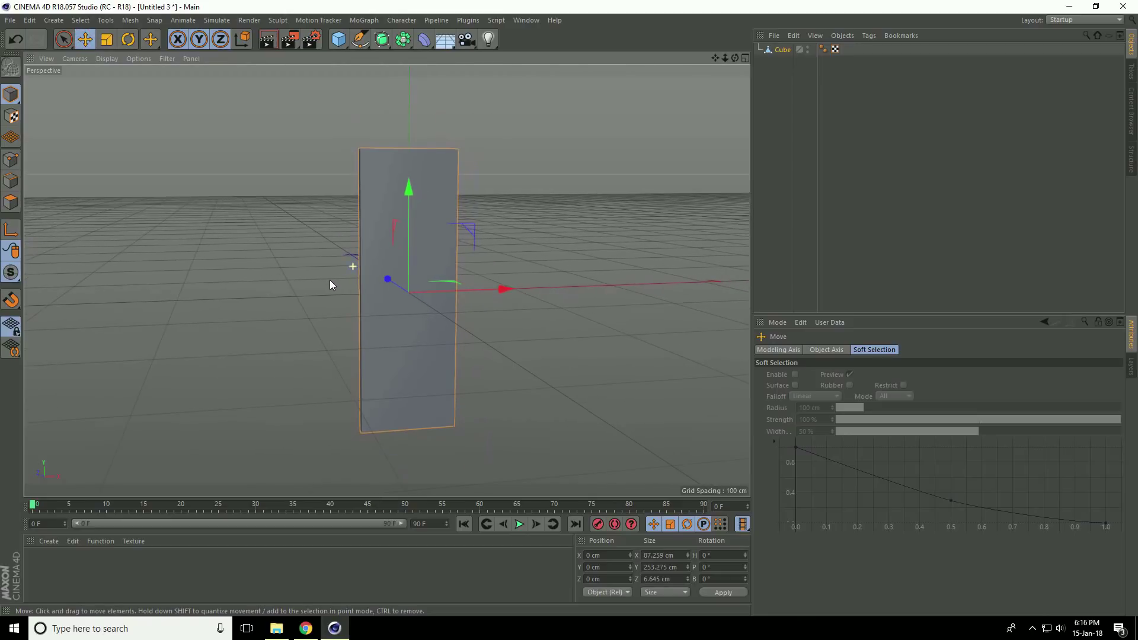
{"action": "left_click", "coordinate": [392, 313]}
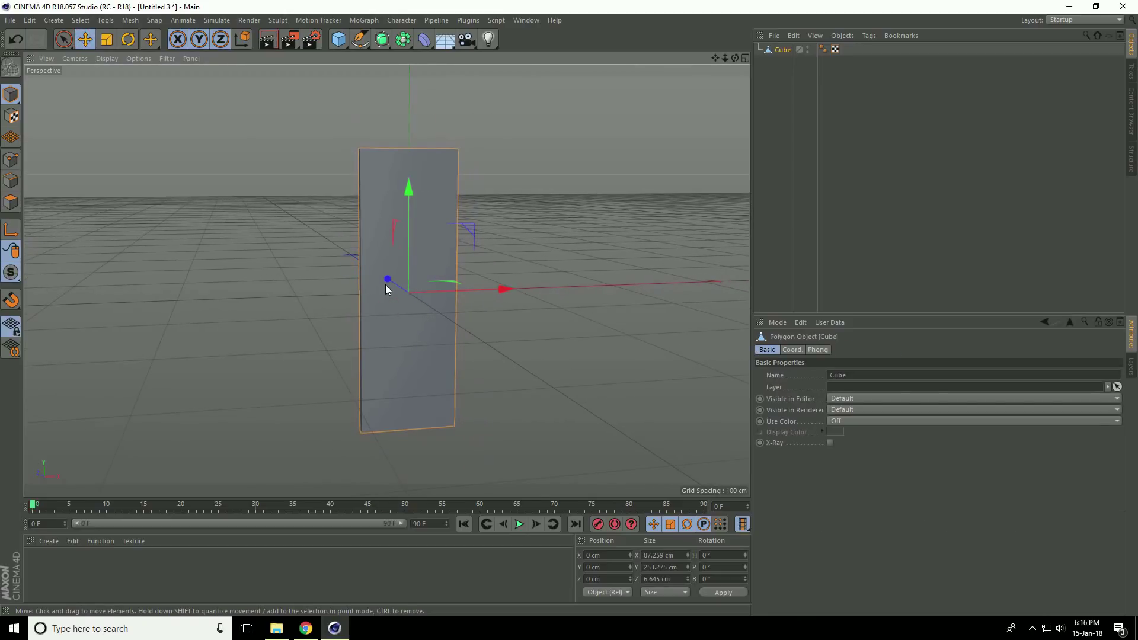
Duplicate the panel to the left, shorten that copy, and place another copy right of the tallest
{"action": "left_click_drag", "start_coordinate": [501, 290], "coordinate": [403, 293], "text": "ctrl"}
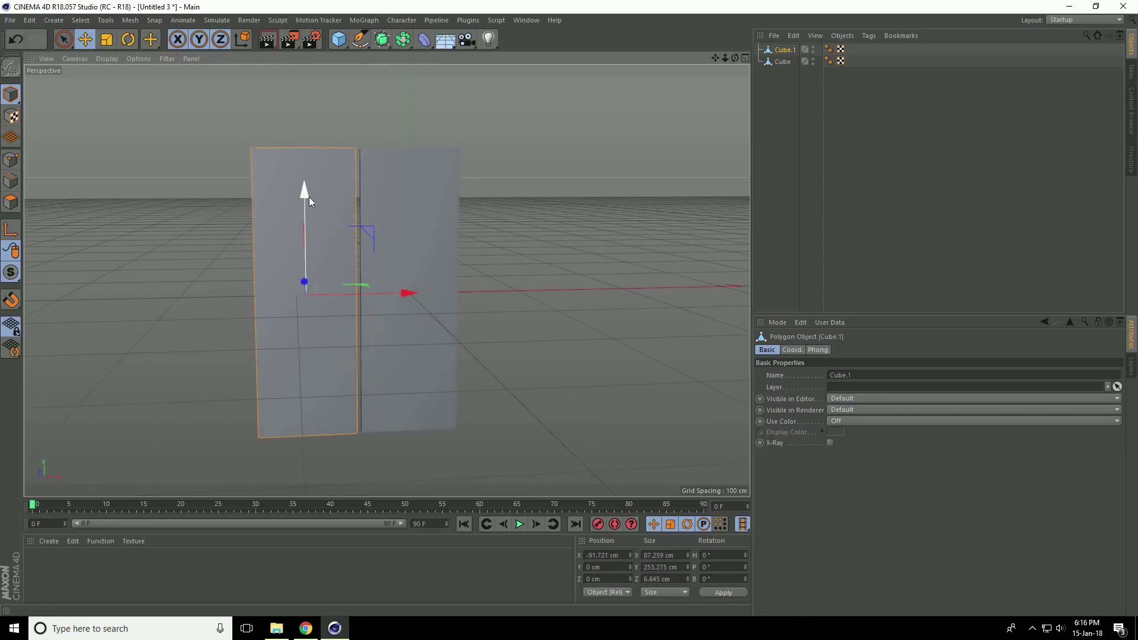
{"action": "left_click", "coordinate": [108, 40]}
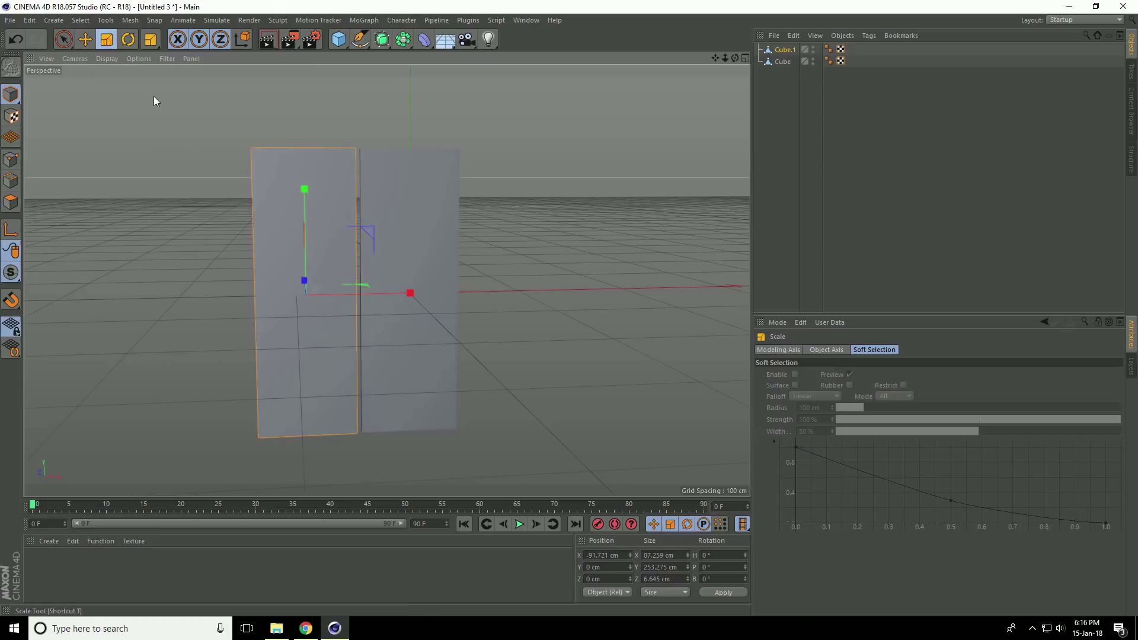
{"action": "left_click_drag", "start_coordinate": [304, 190], "coordinate": [302, 216]}
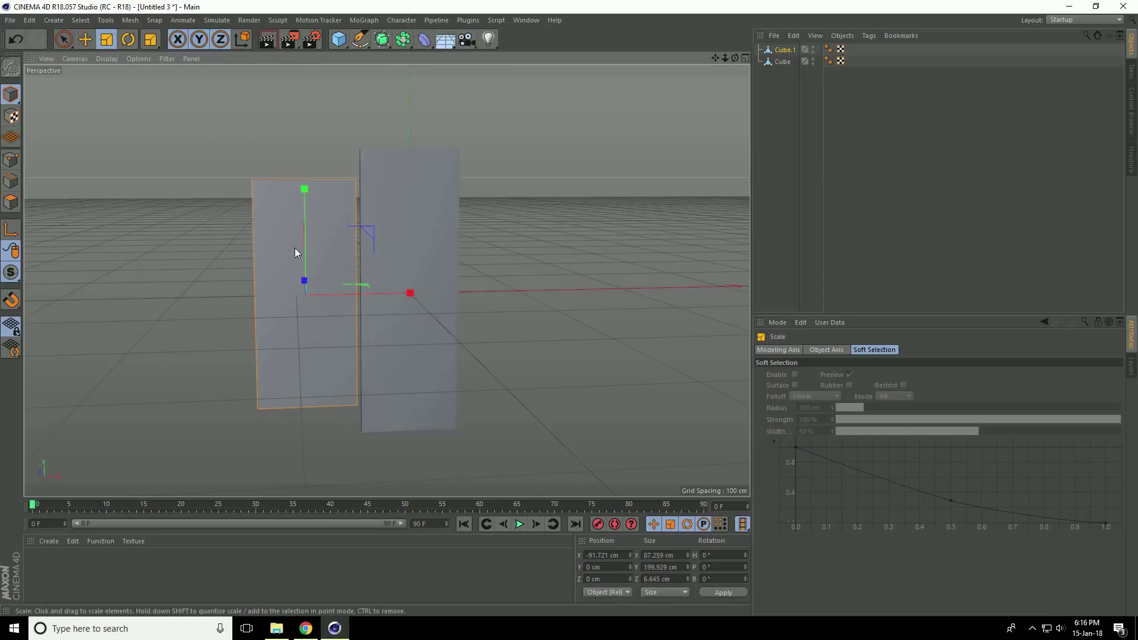
{"action": "left_click", "coordinate": [86, 39]}
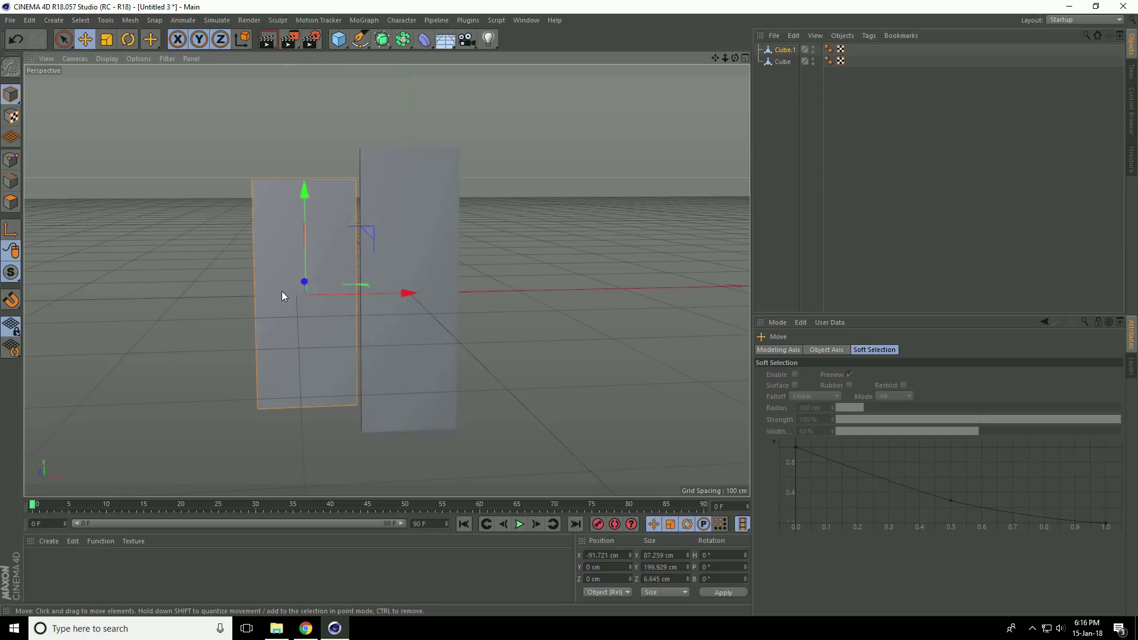
{"action": "left_click_drag", "start_coordinate": [282, 295], "coordinate": [612, 292], "text": "ctrl"}
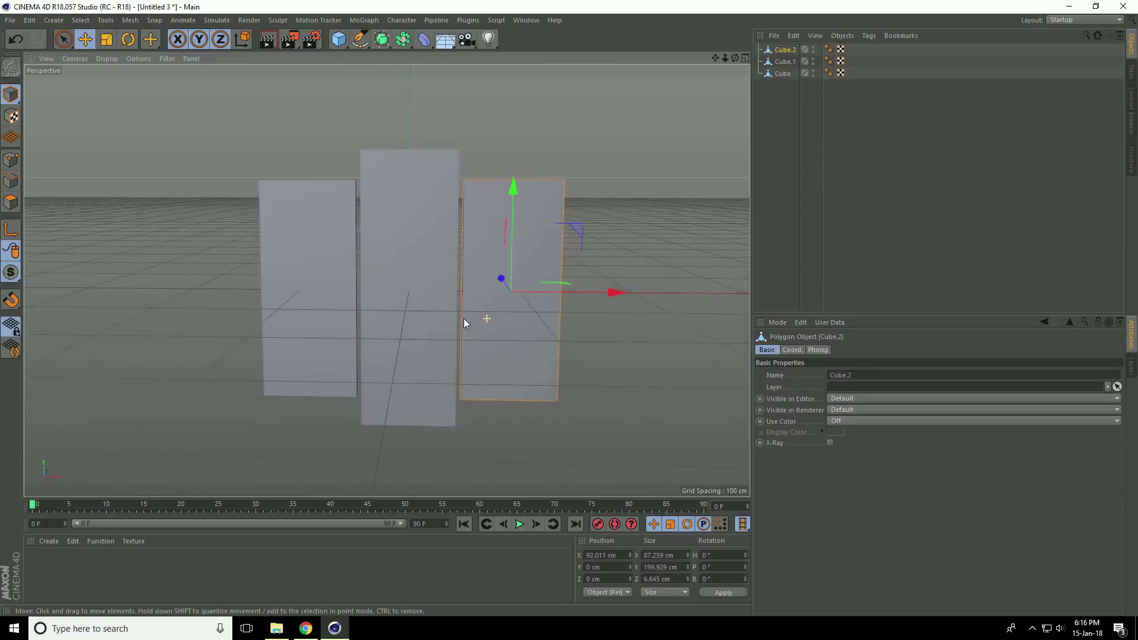
{"action": "left_click_drag", "start_coordinate": [450, 319], "coordinate": [487, 319], "text": "alt"}
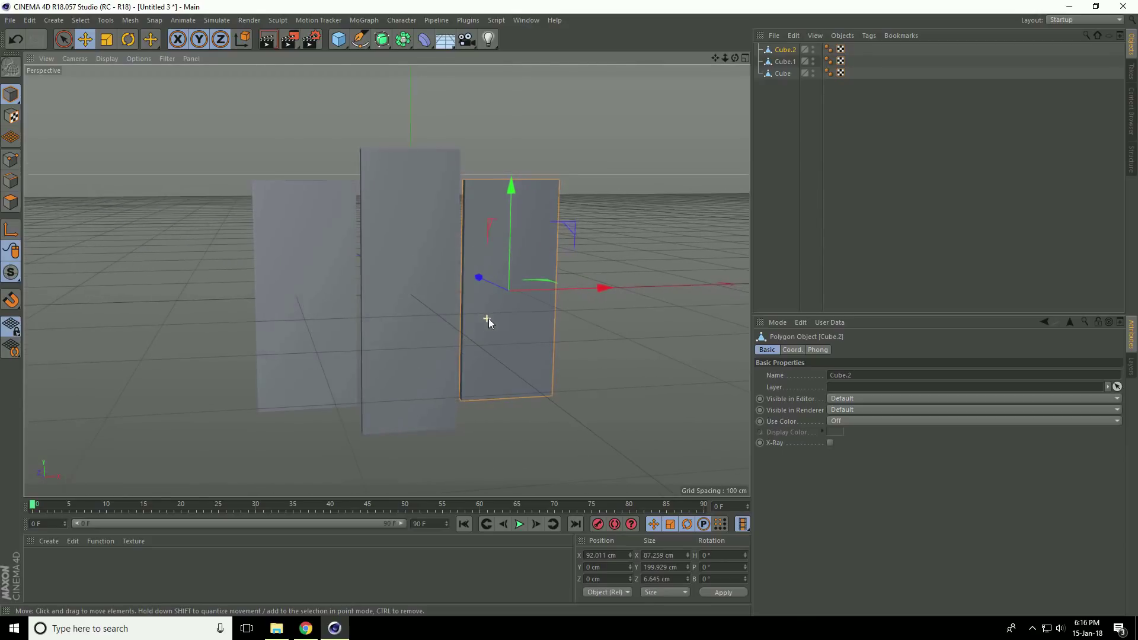
{"action": "left_click", "coordinate": [318, 300]}
Add an even shorter far-left panel and a matching copy at the far right
{"action": "left_click_drag", "start_coordinate": [364, 297], "coordinate": [300, 295], "text": "ctrl"}
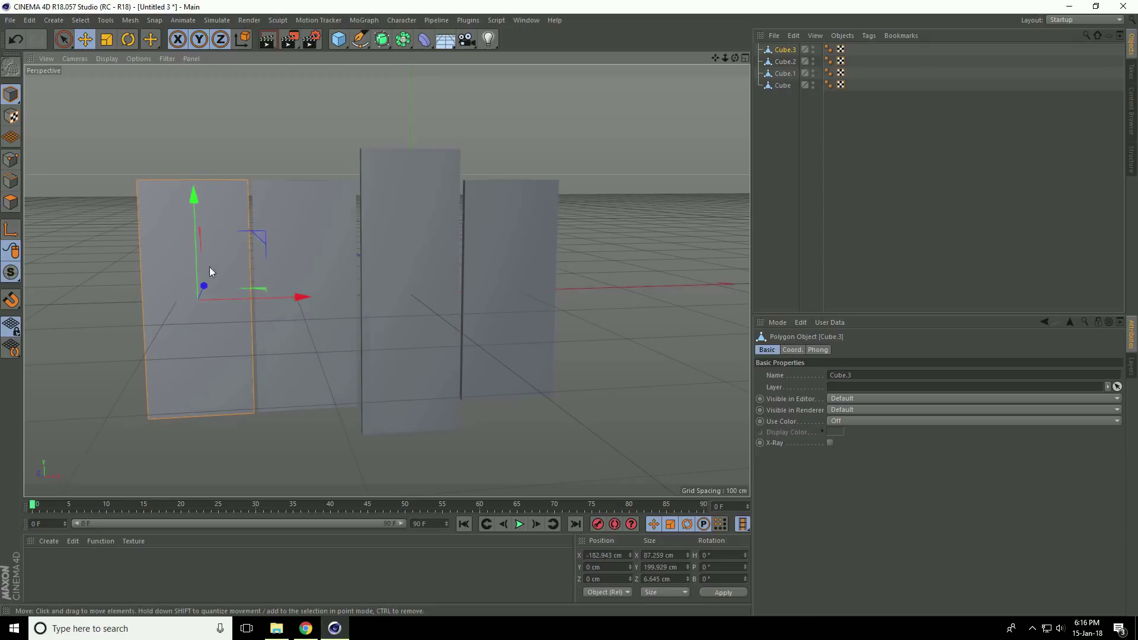
{"action": "key", "text": "t"}
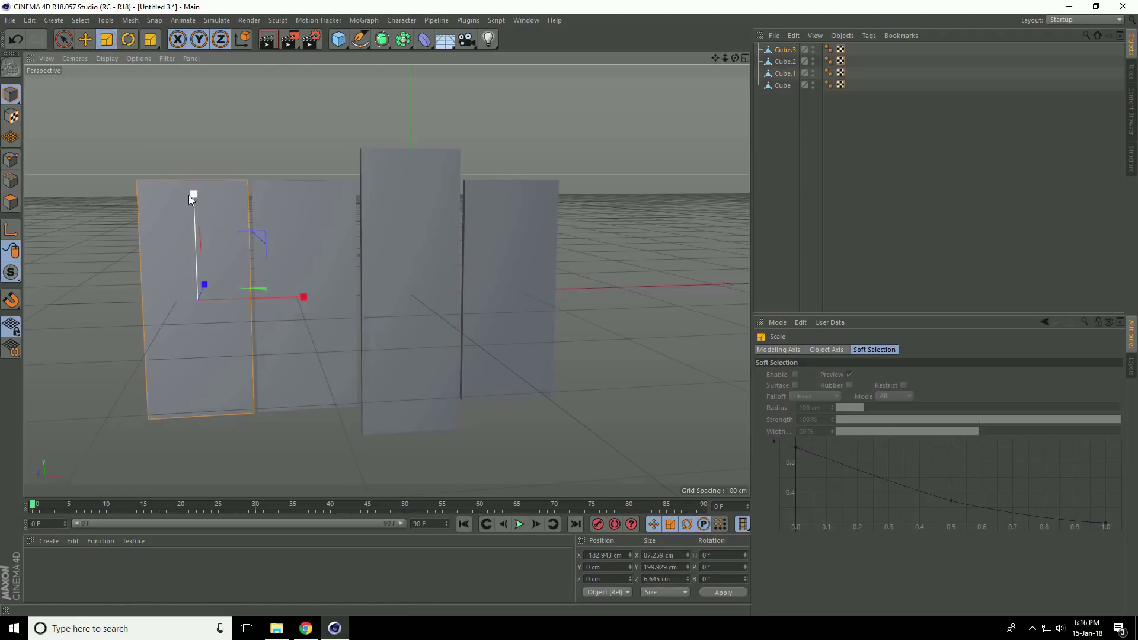
{"action": "left_click_drag", "start_coordinate": [192, 197], "coordinate": [195, 228]}
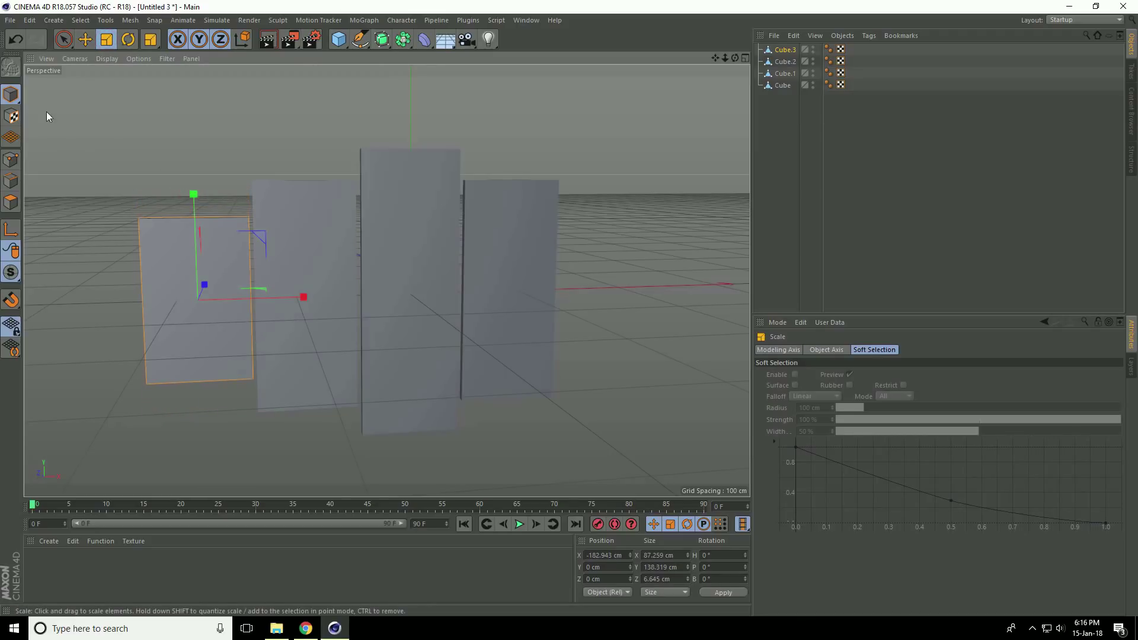
{"action": "key", "text": "e"}
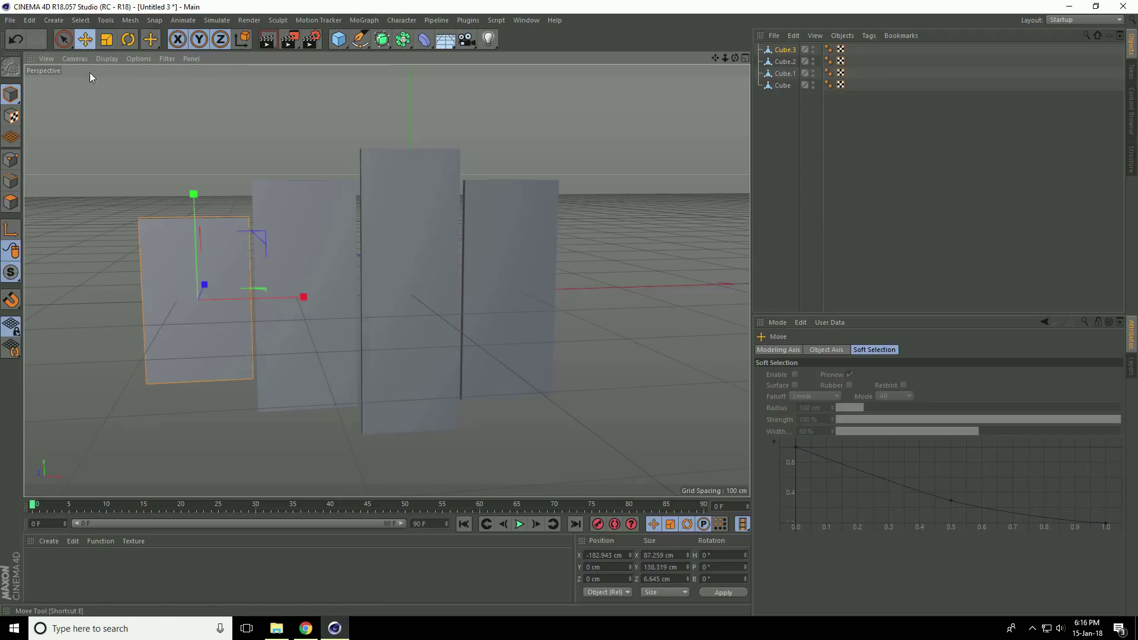
{"action": "key", "text": "ctrl+c"}
{"action": "key", "text": "ctrl+v"}
{"action": "mouse_move", "coordinate": [301, 296]}
{"action": "left_mouse_down"}
{"action": "mouse_move", "coordinate": [700, 295]}
{"action": "mouse_move", "coordinate": [541, 316]}
{"action": "mouse_move", "coordinate": [582, 315]}
{"action": "left_mouse_up"}
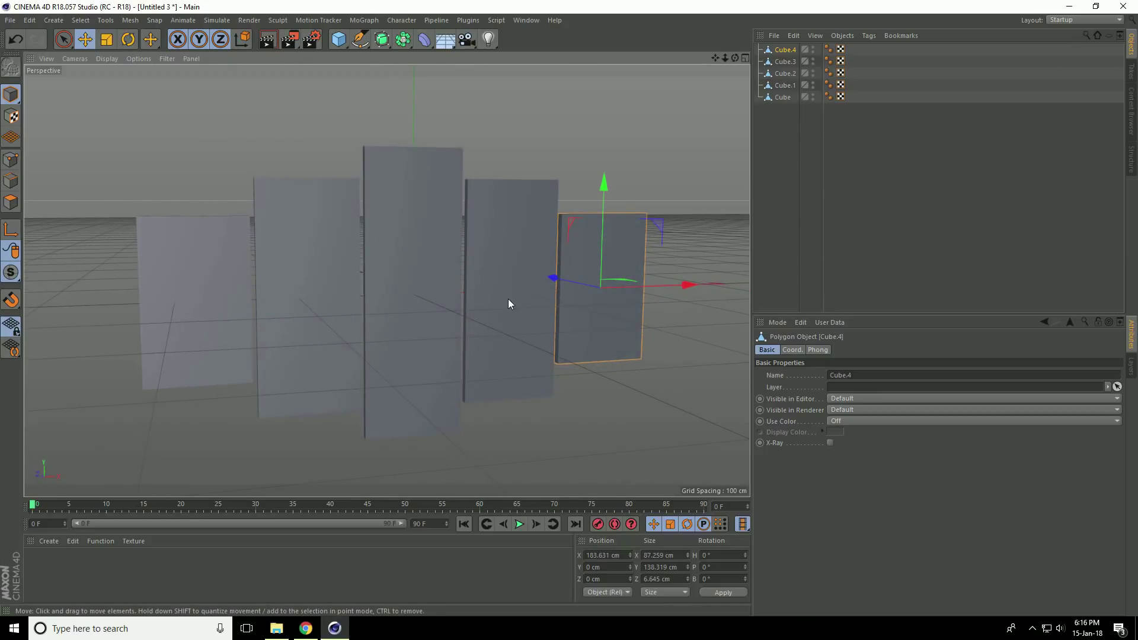
{"action": "left_click_drag", "start_coordinate": [460, 318], "coordinate": [403, 263], "text": "alt"}
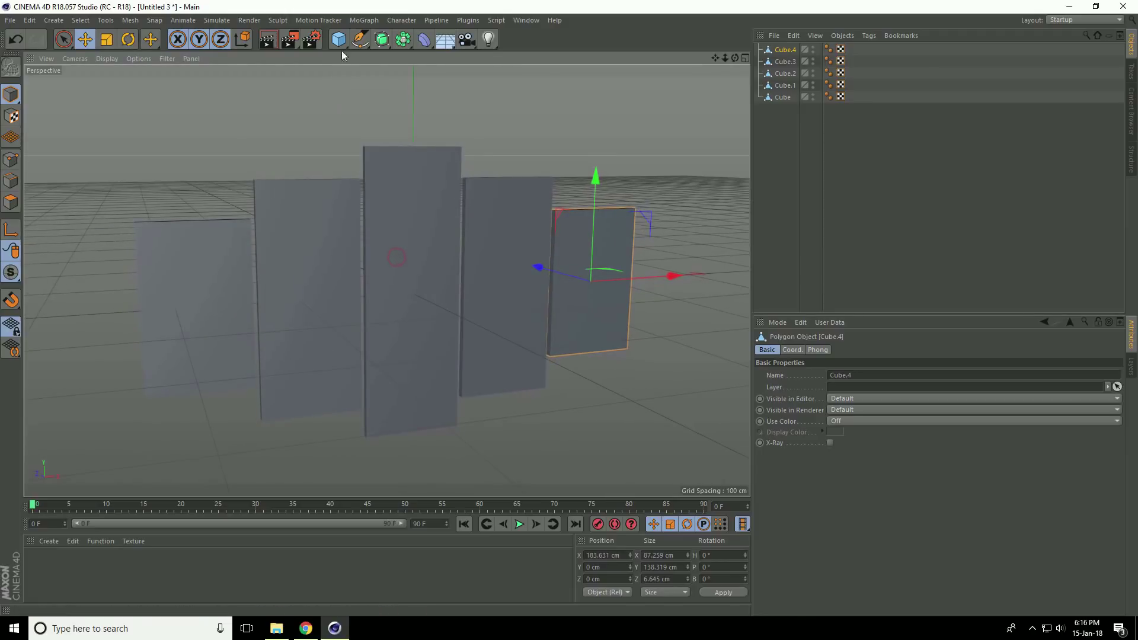
Add a front-facing upright plane and place it just behind the panels
{"action": "left_click", "coordinate": [339, 39]}
{"action": "left_click", "coordinate": [449, 78]}
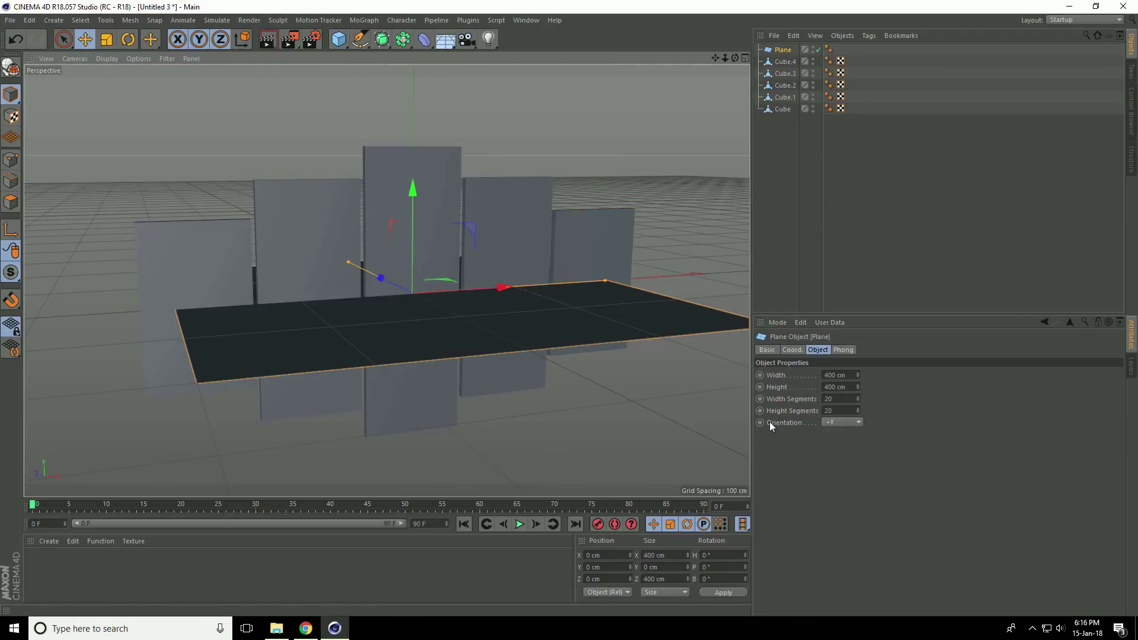
{"action": "left_click", "coordinate": [836, 423]}
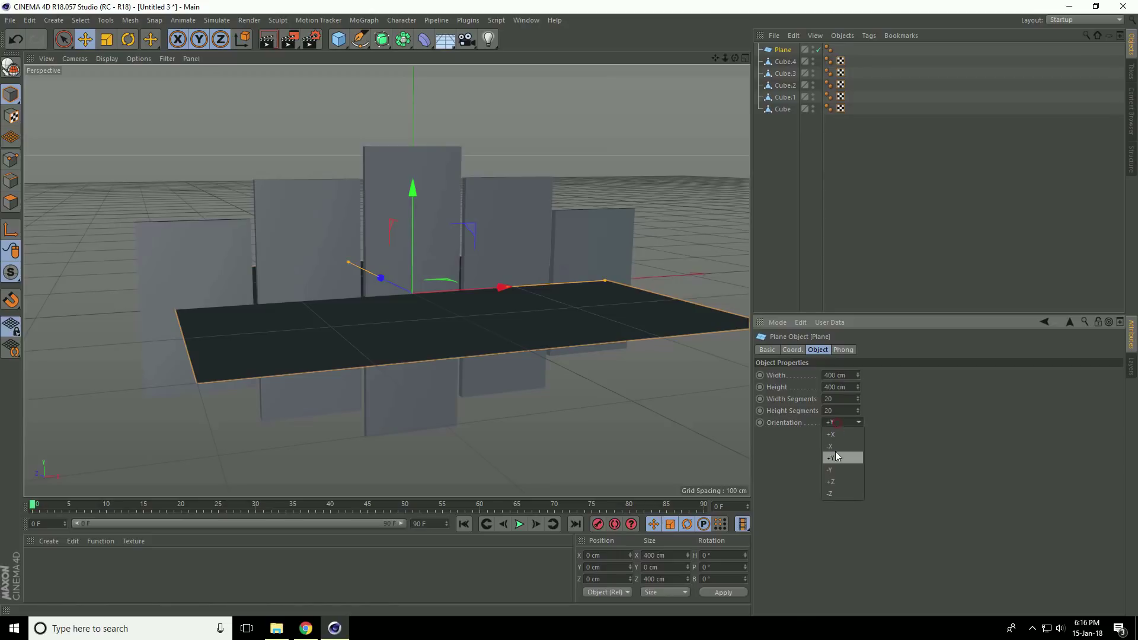
{"action": "left_click", "coordinate": [841, 485]}
{"action": "left_click_drag", "start_coordinate": [483, 365], "coordinate": [509, 257], "text": "alt"}
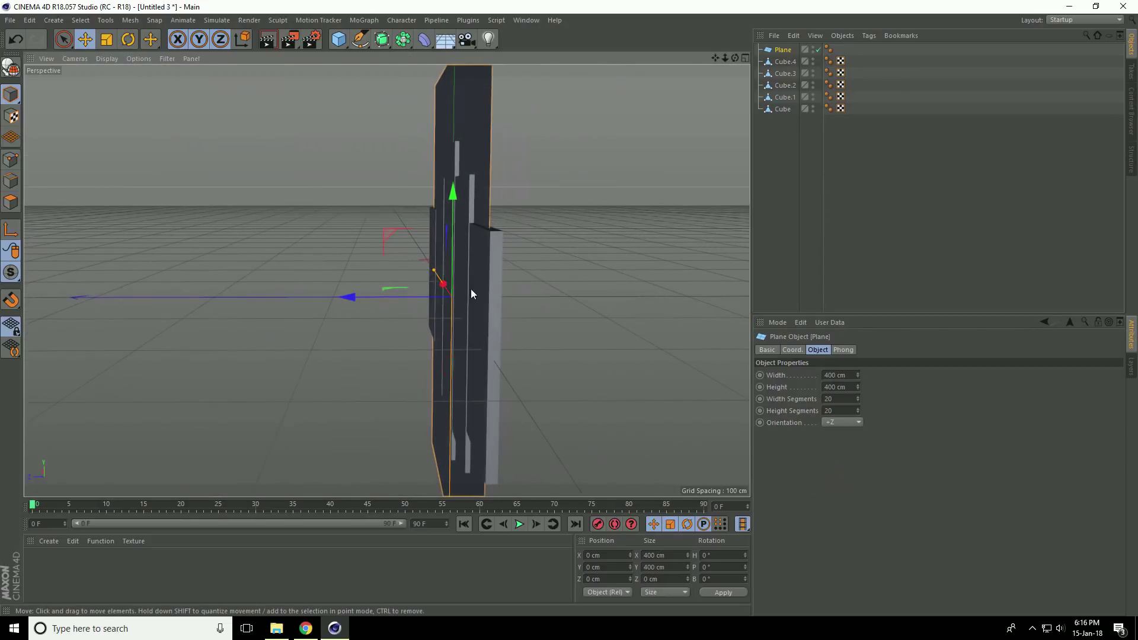
{"action": "mouse_move", "coordinate": [344, 307]}
{"action": "left_mouse_down"}
{"action": "mouse_move", "coordinate": [262, 322]}
{"action": "mouse_move", "coordinate": [254, 295]}
{"action": "left_mouse_up"}
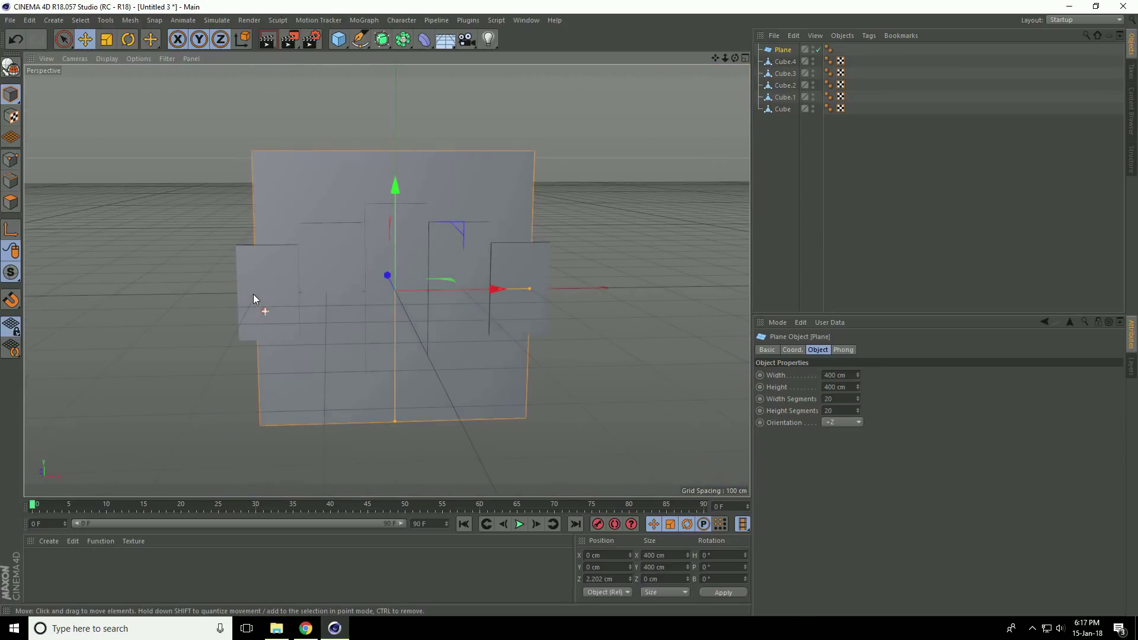
Enlarge the plane into a backdrop wall of about 1127 by 1127 cm, with shaded-wireframe display
{"action": "left_click", "coordinate": [107, 39]}
{"action": "left_click_drag", "start_coordinate": [329, 232], "coordinate": [587, 311]}
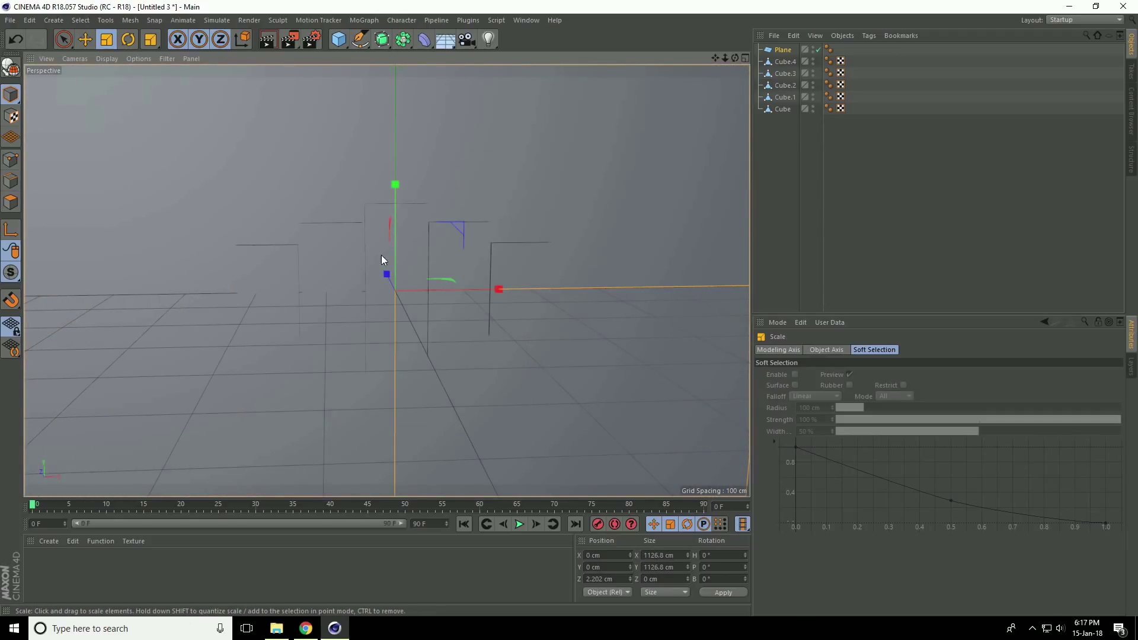
{"action": "left_click", "coordinate": [85, 39]}
{"action": "left_click", "coordinate": [108, 59]}
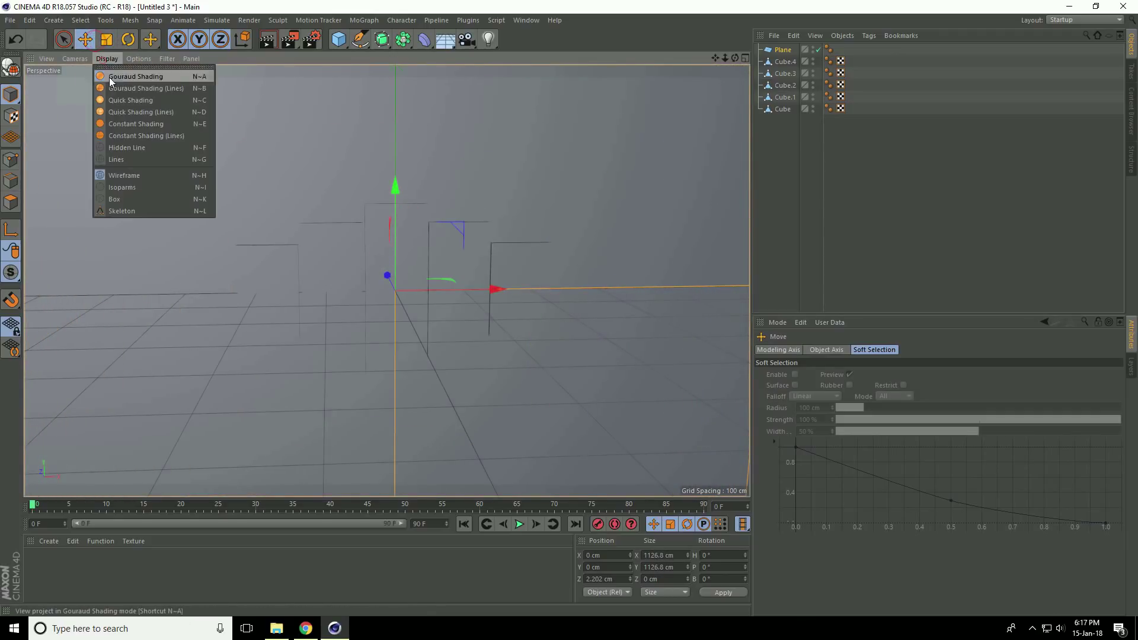
{"action": "left_click", "coordinate": [113, 88]}
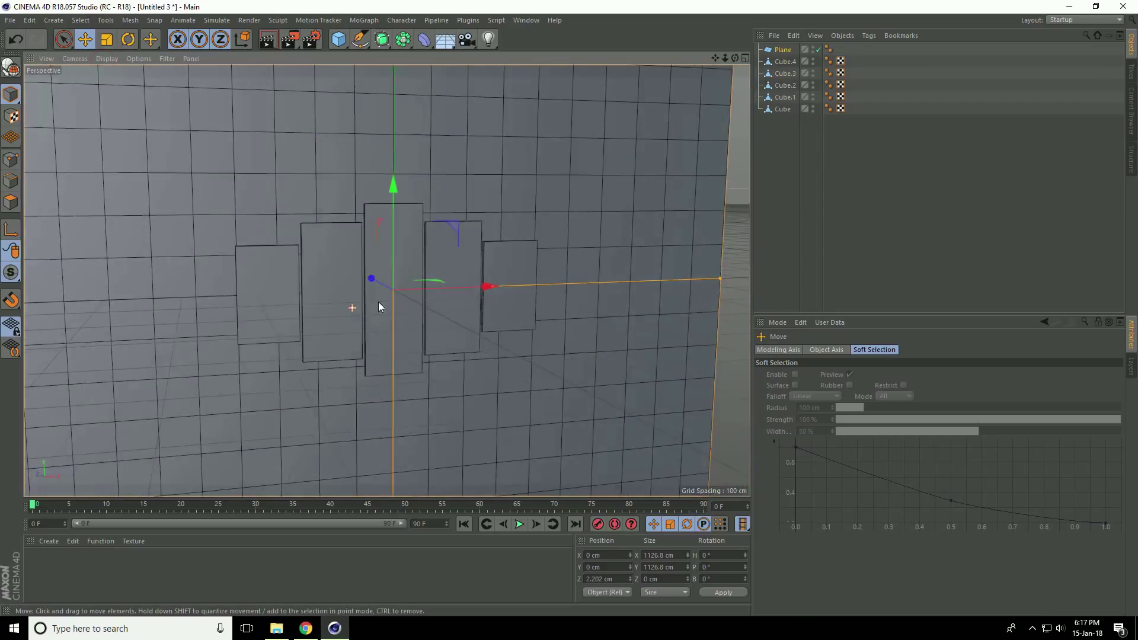
Select the wall plane and duplicate it as Plane.1
{"action": "left_click_drag", "start_coordinate": [355, 296], "coordinate": [315, 267], "text": "alt"}
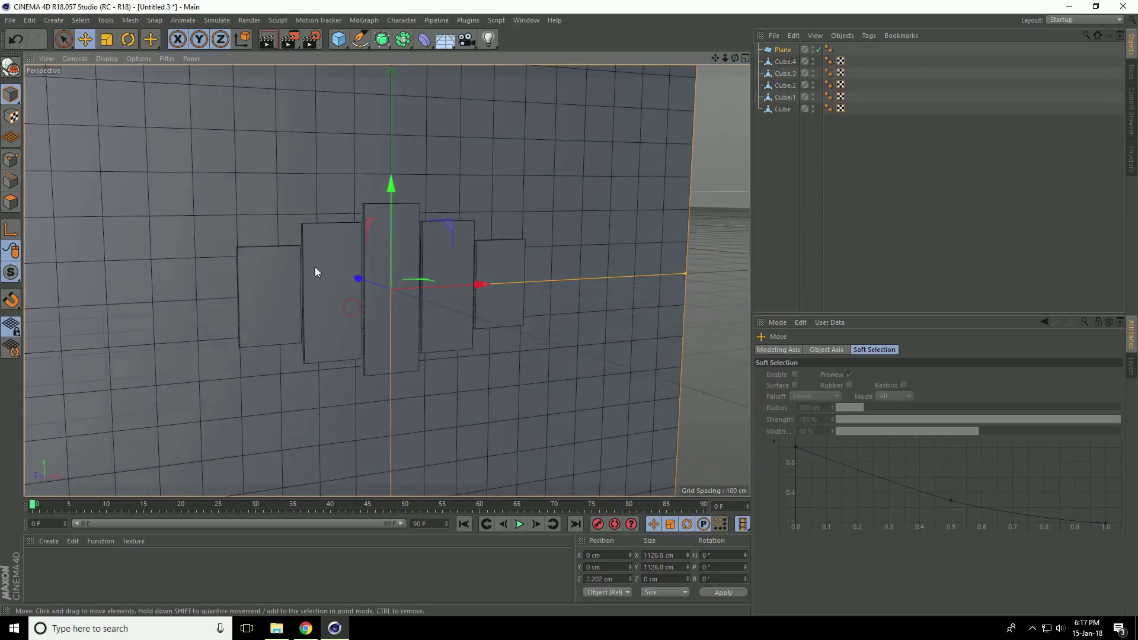
{"action": "left_click", "coordinate": [255, 179]}
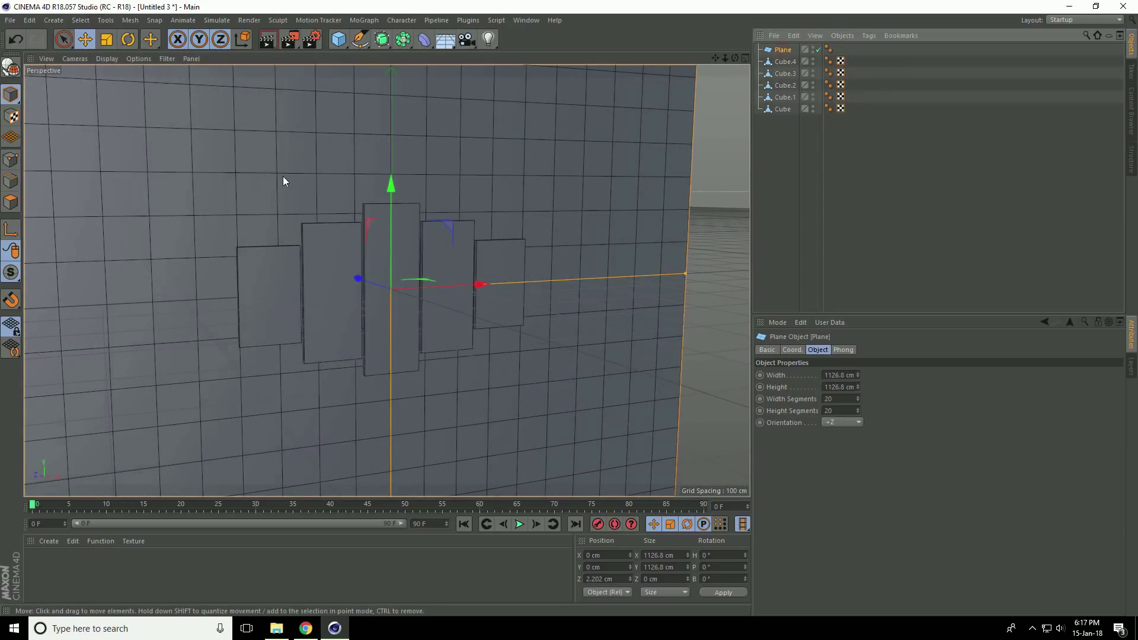
{"action": "key", "text": "ctrl+c"}
{"action": "key", "text": "ctrl+v"}
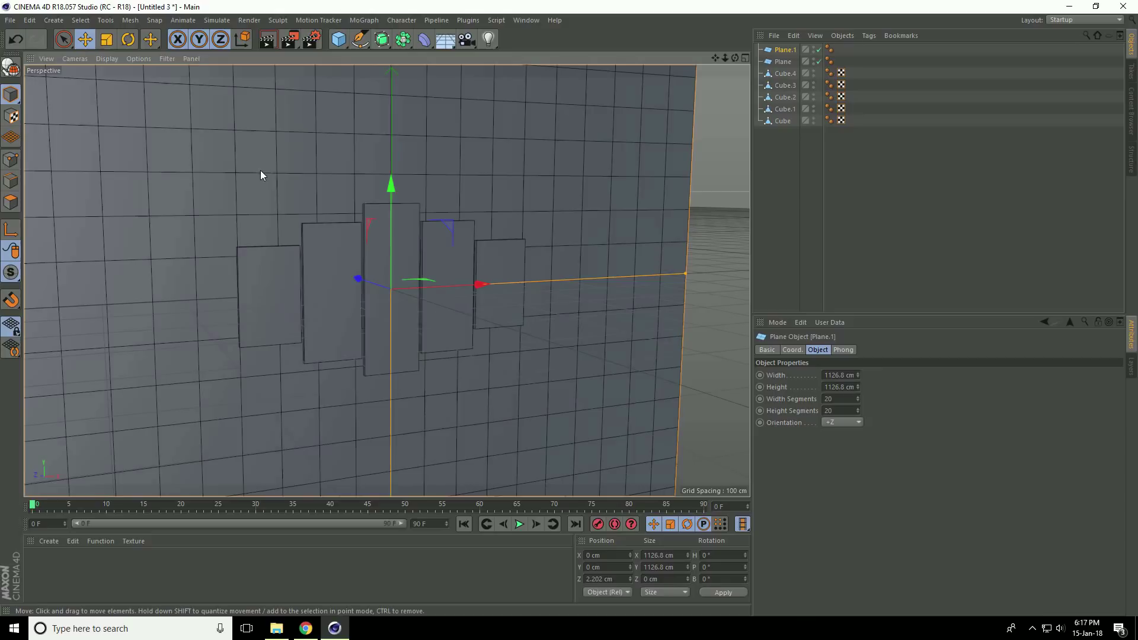
Rotate the plane copy to P -90° and lower it beneath the wall as a floor
{"action": "left_click", "coordinate": [128, 38]}
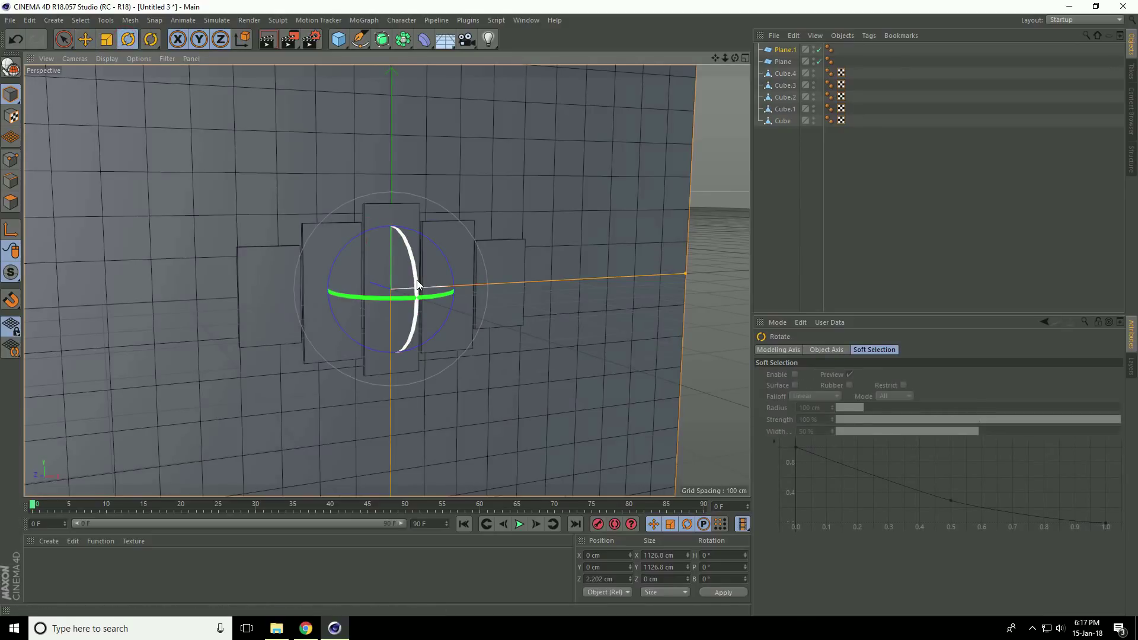
{"action": "left_click_drag", "start_coordinate": [405, 284], "coordinate": [380, 166]}
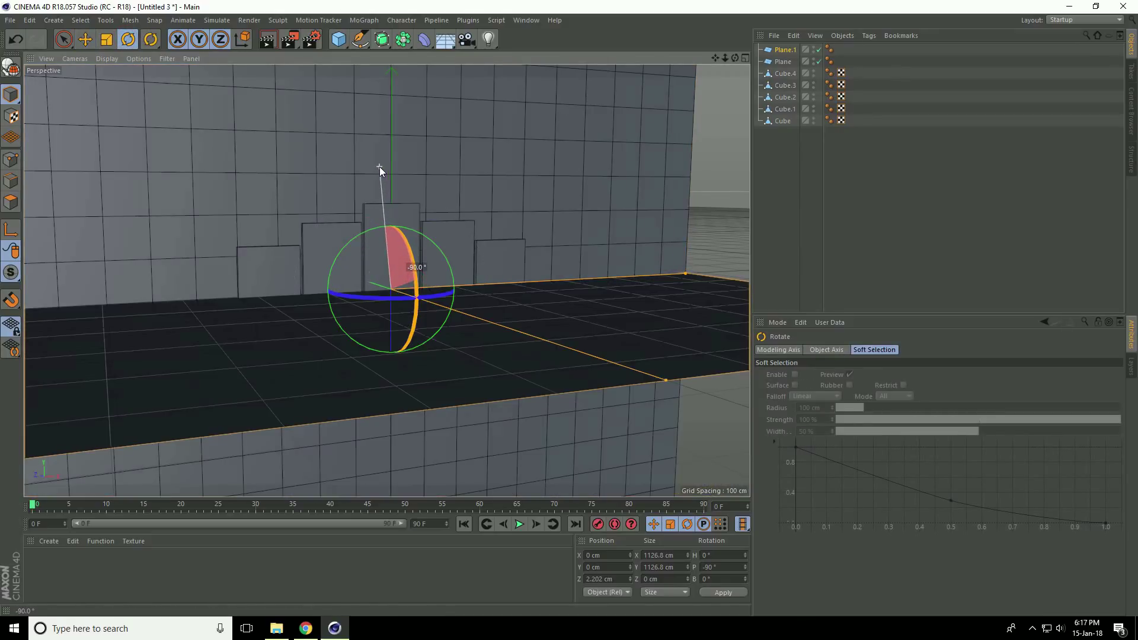
{"action": "left_click", "coordinate": [86, 39]}
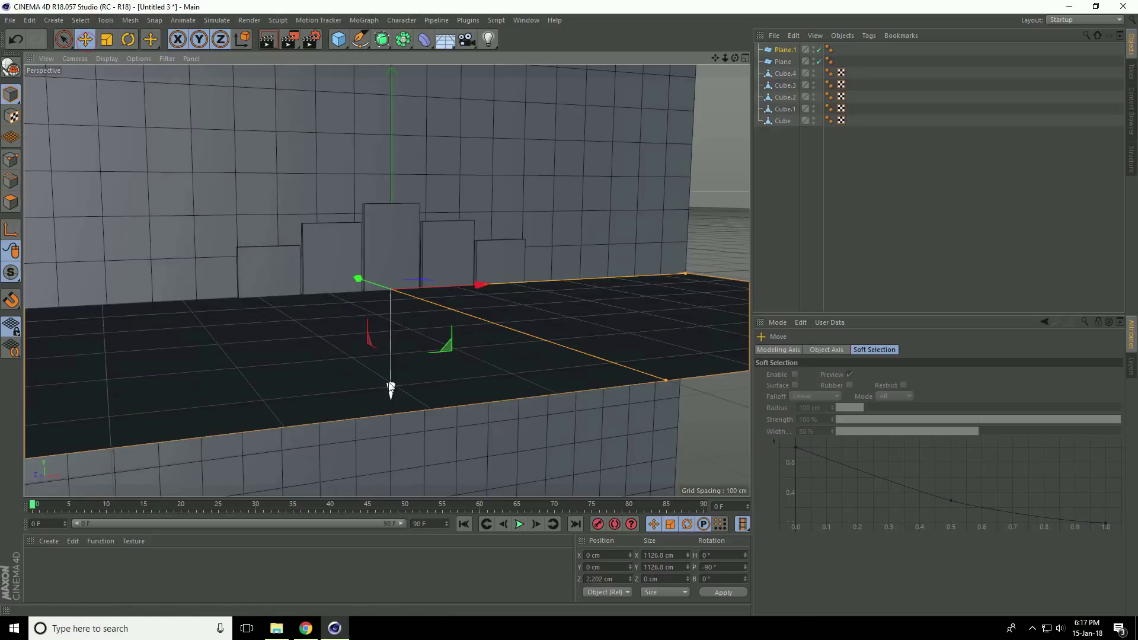
{"action": "left_click_drag", "start_coordinate": [392, 391], "coordinate": [392, 494]}
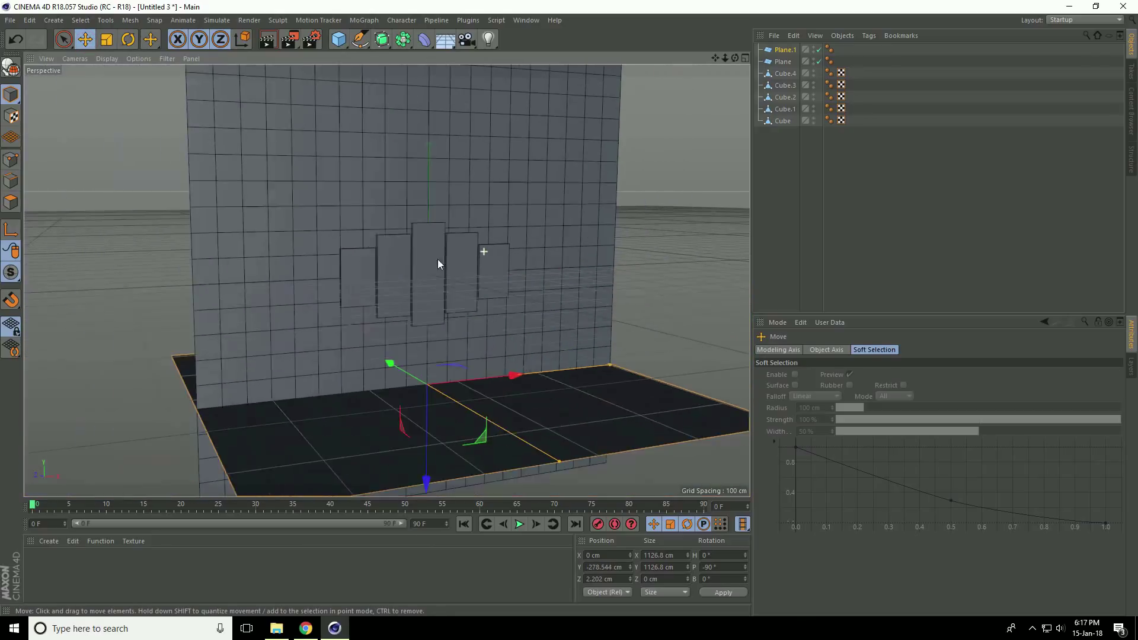
{"action": "left_click_drag", "start_coordinate": [490, 254], "coordinate": [222, 226], "text": "alt"}
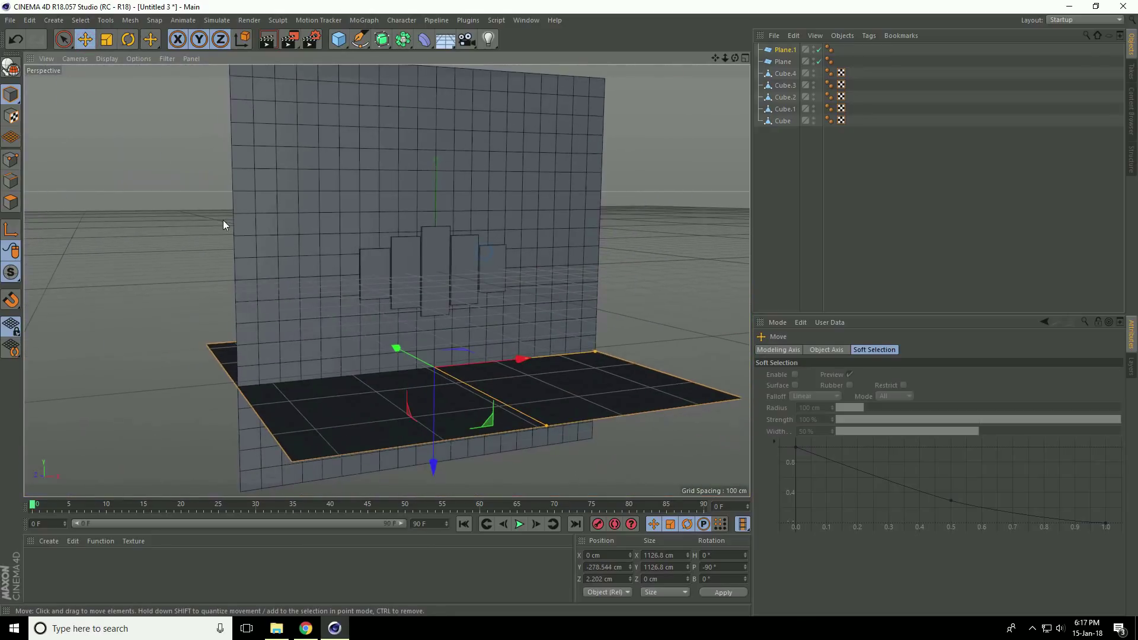
Box-select the wall, floor and five panels, raise them together, and zoom in
{"action": "left_click", "coordinate": [64, 38]}
{"action": "left_click", "coordinate": [99, 62]}
{"action": "mouse_move", "coordinate": [134, 129]}
{"action": "left_mouse_down"}
{"action": "mouse_move", "coordinate": [223, 239]}
{"action": "mouse_move", "coordinate": [685, 427]}
{"action": "left_mouse_up"}
{"action": "left_click_drag", "start_coordinate": [435, 217], "coordinate": [447, 117]}
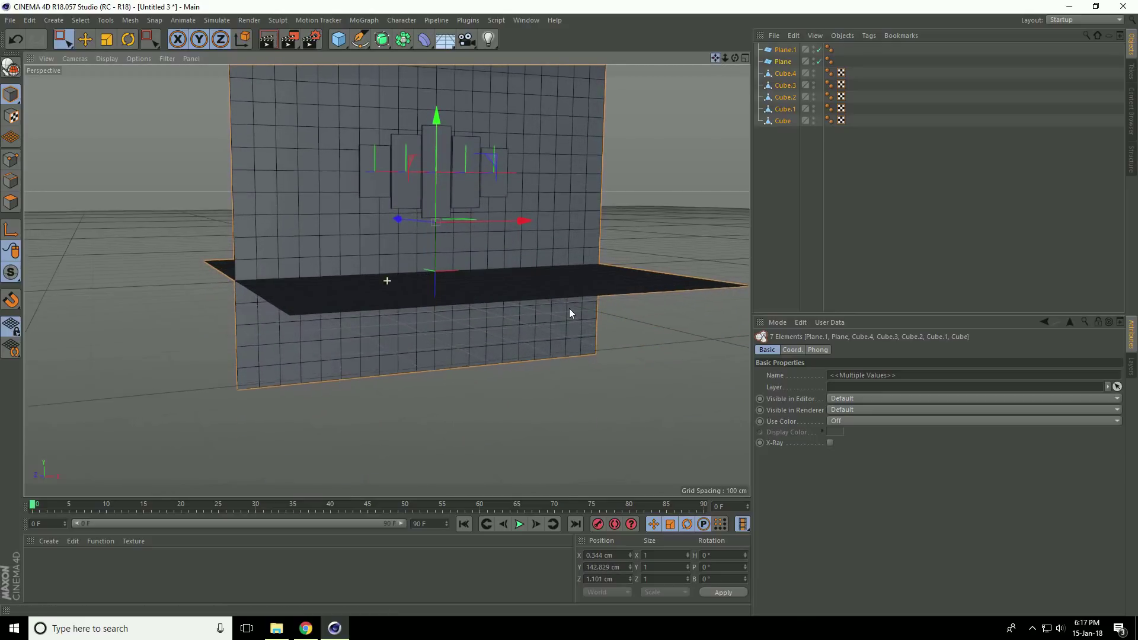
{"action": "left_click_drag", "start_coordinate": [723, 59], "coordinate": [569, 309]}
{"action": "scroll", "coordinate": [383, 283], "scroll_direction": "up", "scroll_amount": 5}
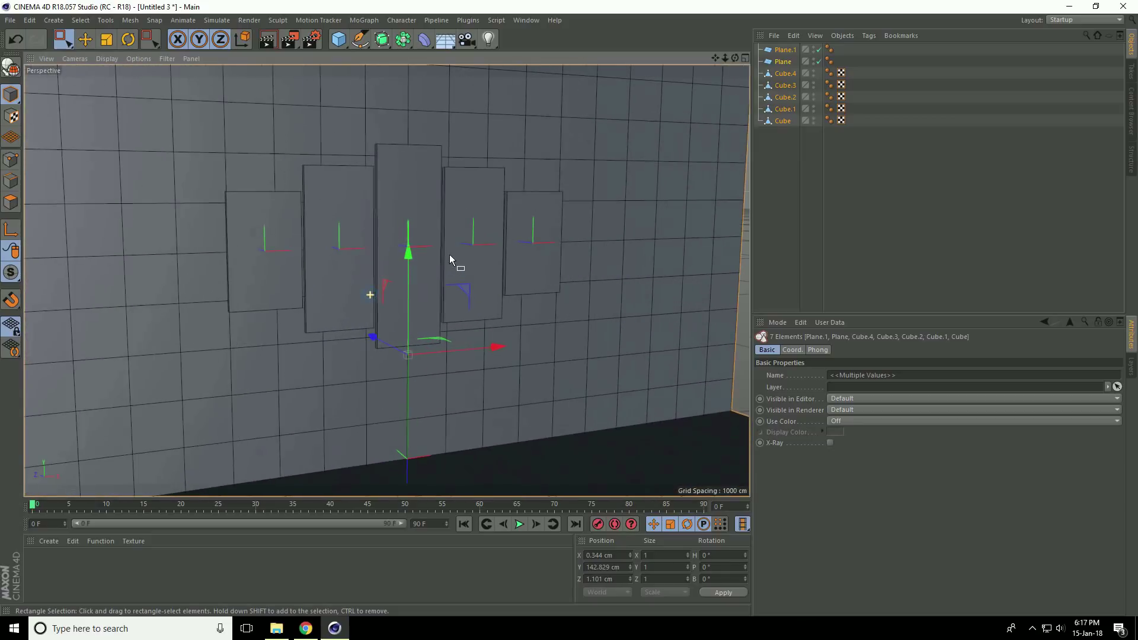
{"action": "scroll", "coordinate": [410, 166], "scroll_direction": "up", "scroll_amount": 3}
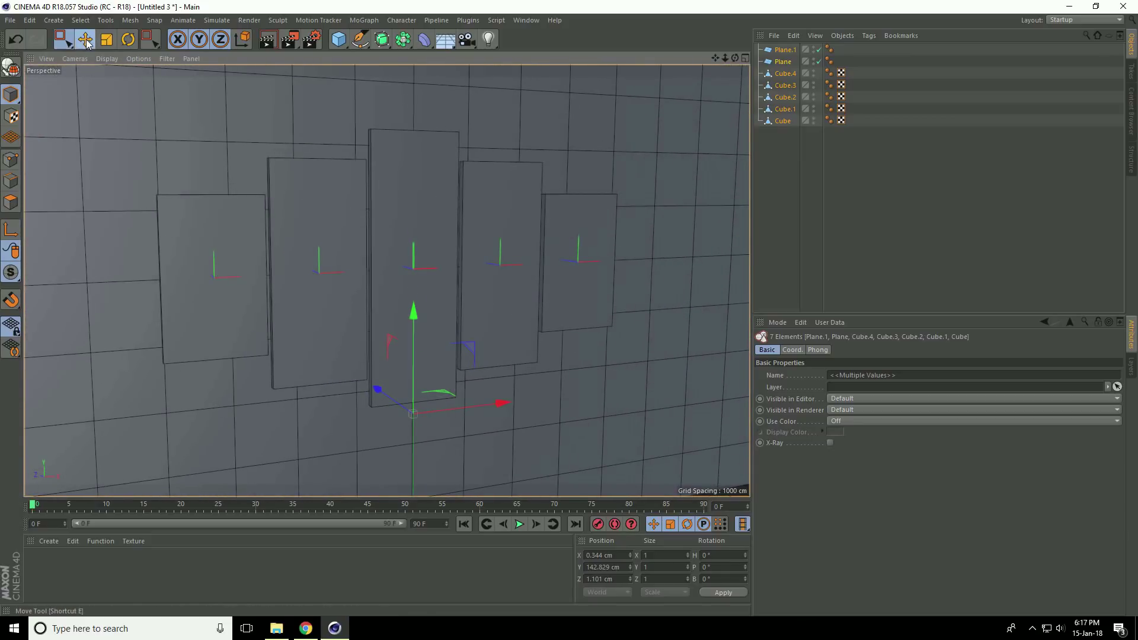
Create a material with reflectance off and Painting.jpg as its colour texture
{"action": "key", "text": "e"}
{"action": "left_click", "coordinate": [49, 542]}
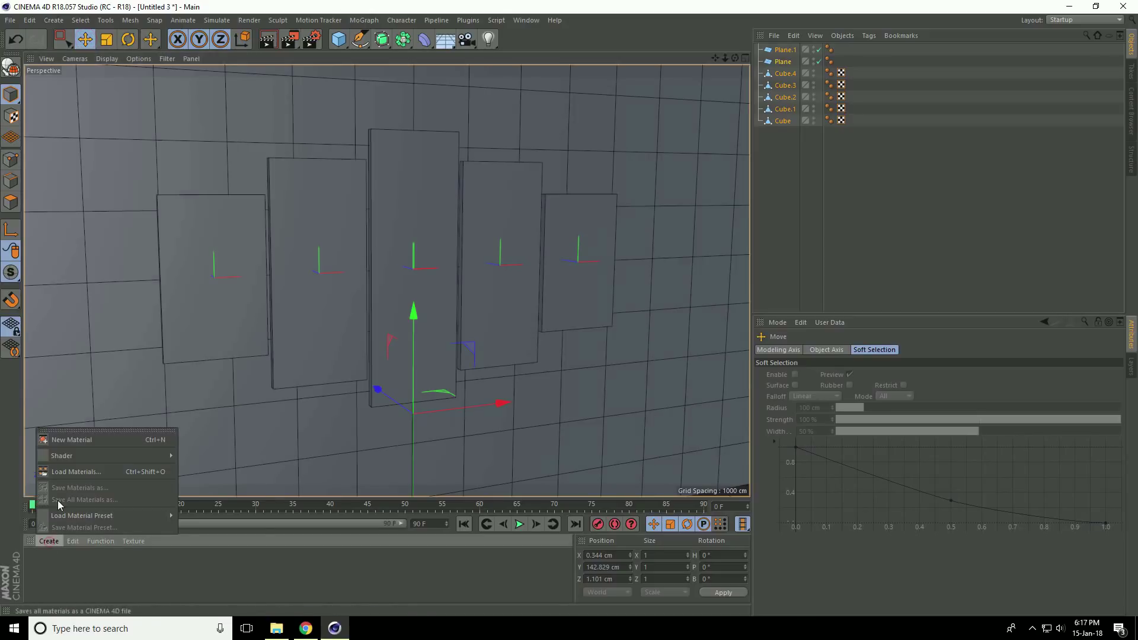
{"action": "left_click", "coordinate": [116, 439]}
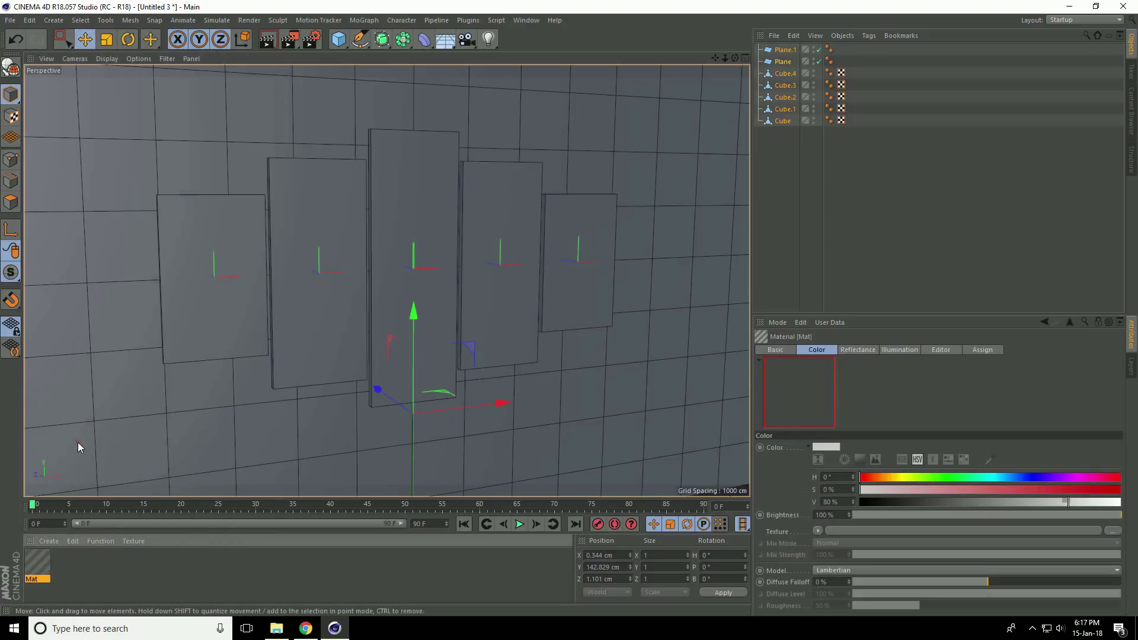
{"action": "double_click", "coordinate": [37, 563]}
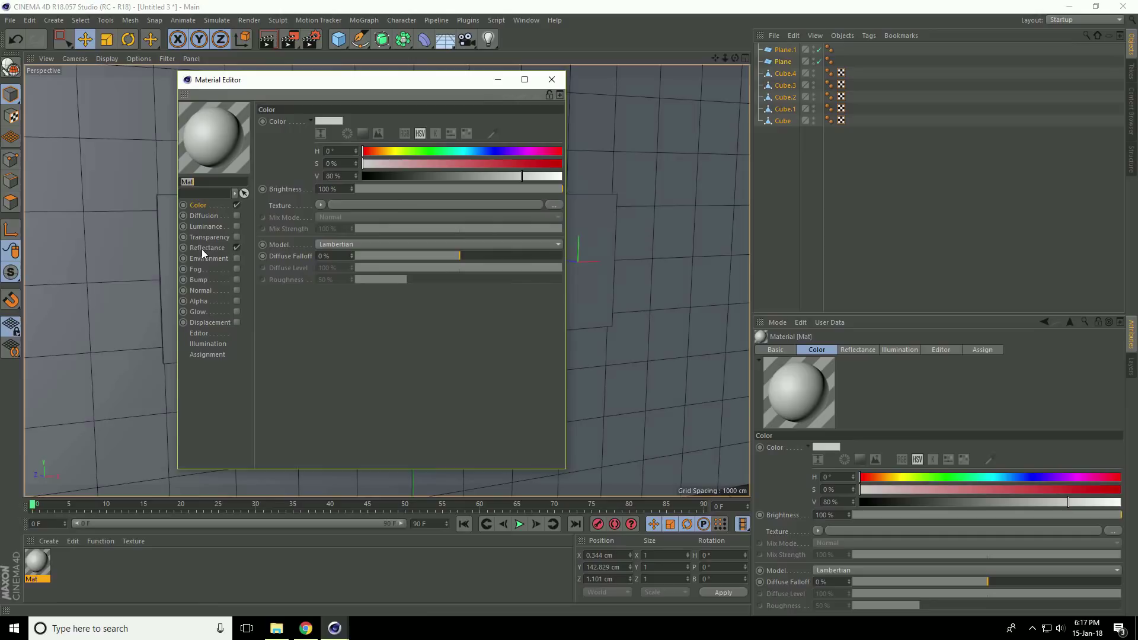
{"action": "left_click", "coordinate": [236, 247]}
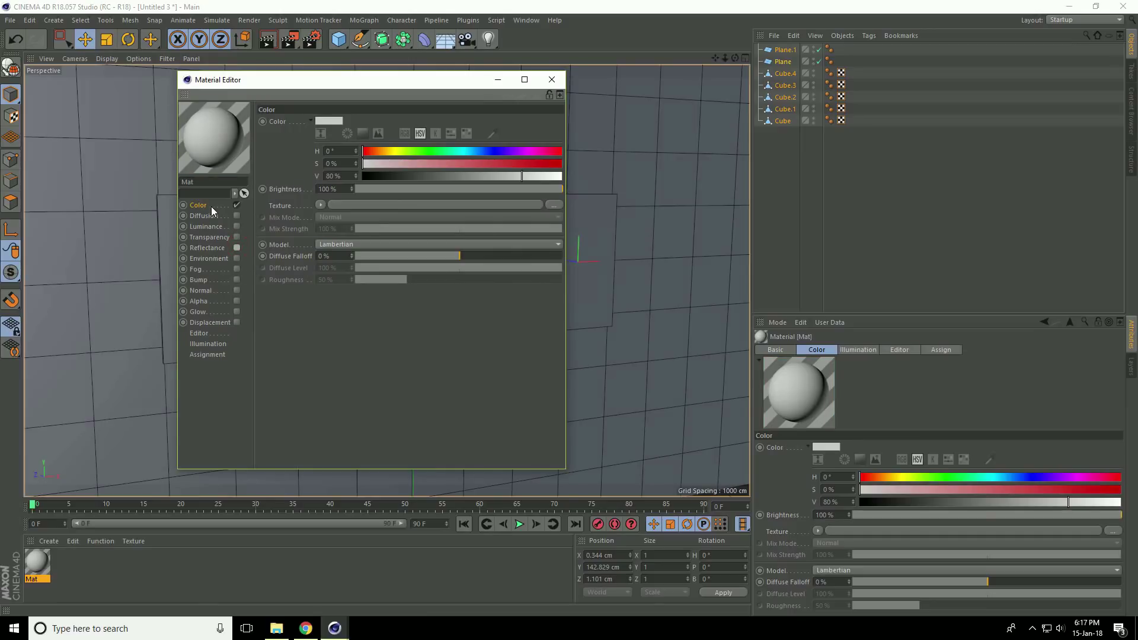
{"action": "left_click", "coordinate": [555, 206]}
{"action": "left_click", "coordinate": [513, 195]}
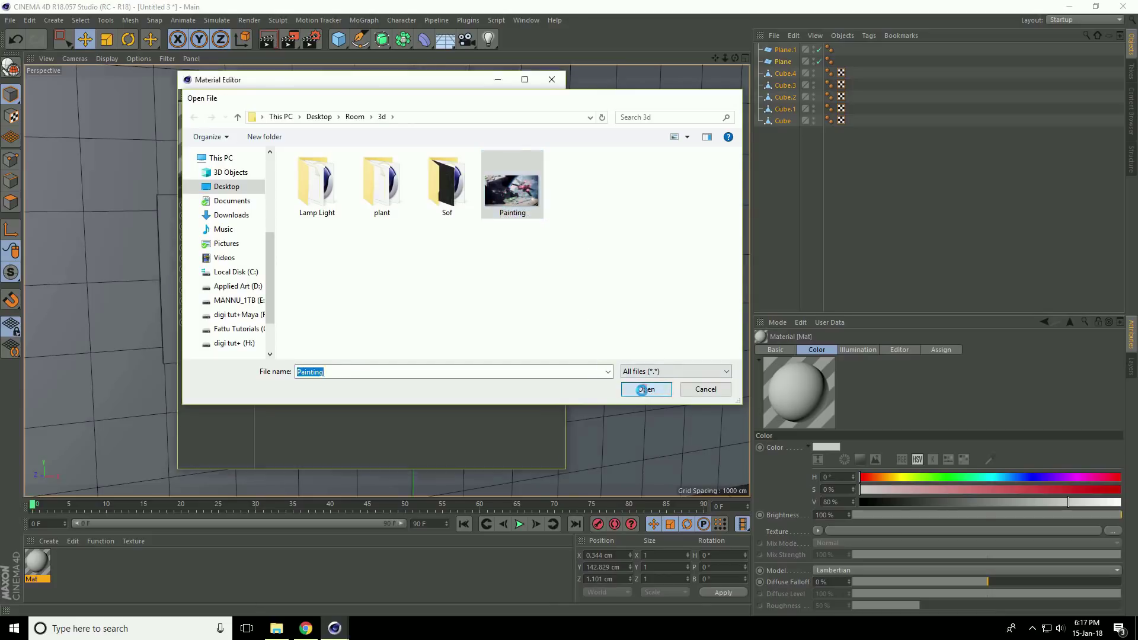
{"action": "left_click", "coordinate": [646, 390]}
{"action": "left_click", "coordinate": [578, 356]}
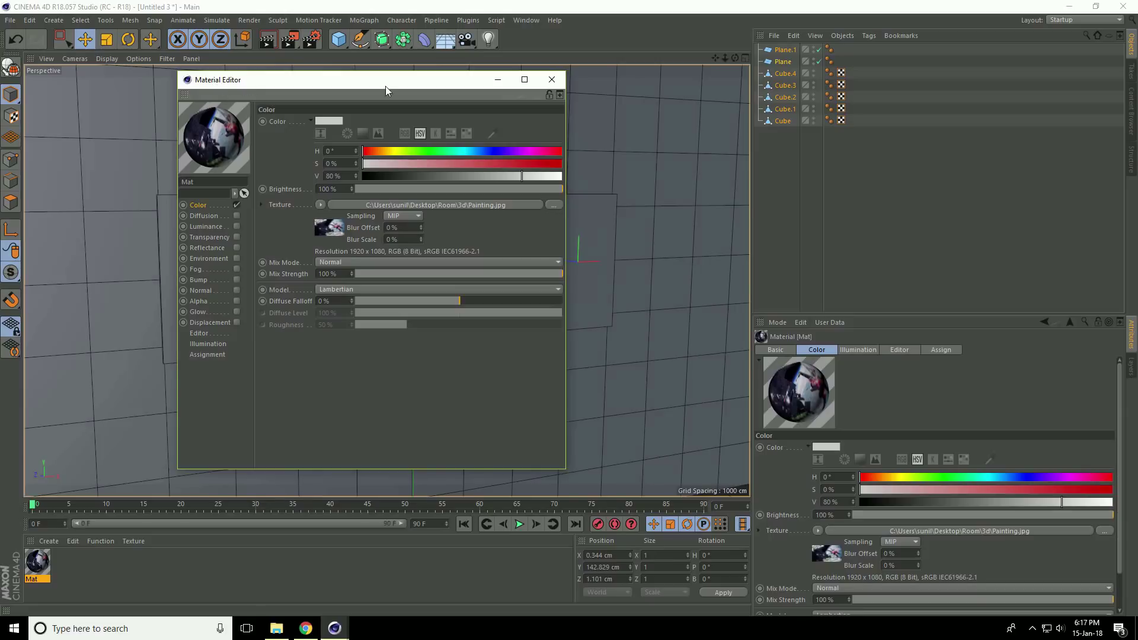
{"action": "left_click", "coordinate": [552, 80]}
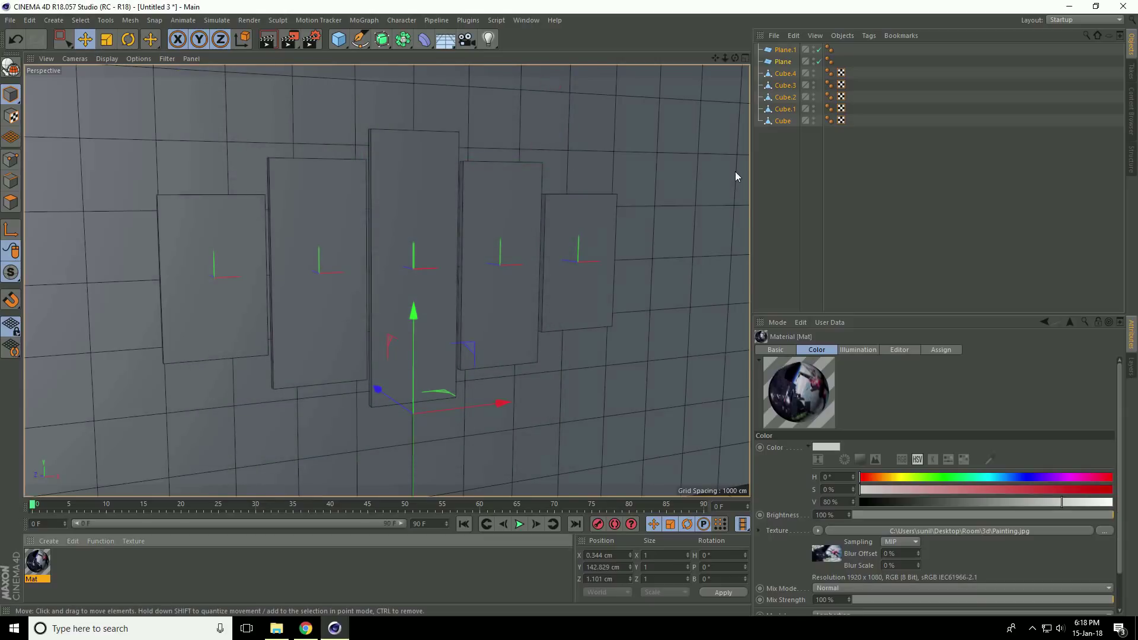
Select all five panels and merge them into Cube.5 with Connect Objects + Delete
{"action": "left_click", "coordinate": [269, 225]}
{"action": "left_click", "coordinate": [310, 216], "text": "shift"}
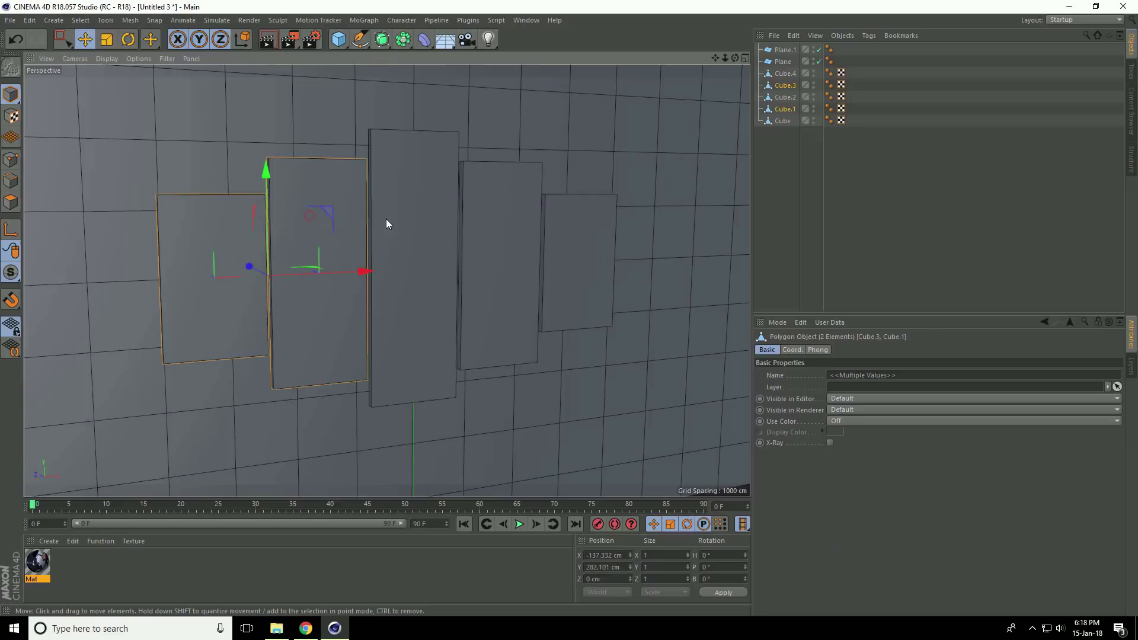
{"action": "left_click", "coordinate": [414, 218], "text": "shift"}
{"action": "left_click", "coordinate": [502, 219], "text": "shift"}
{"action": "left_click", "coordinate": [577, 230], "text": "shift"}
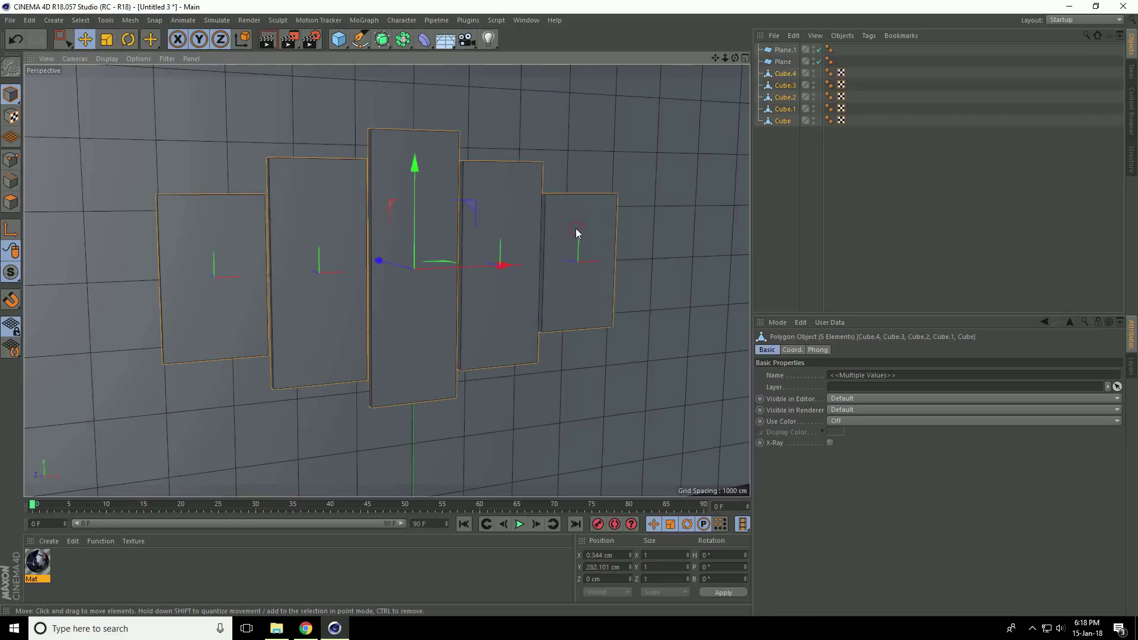
{"action": "right_click", "coordinate": [781, 124]}
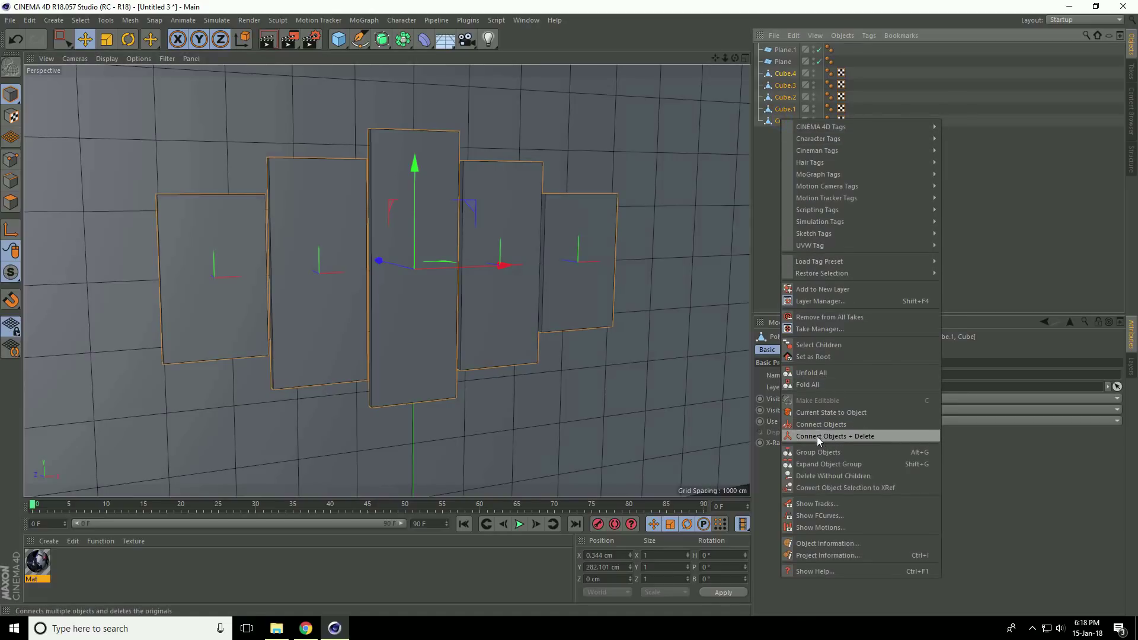
{"action": "left_click", "coordinate": [882, 435]}
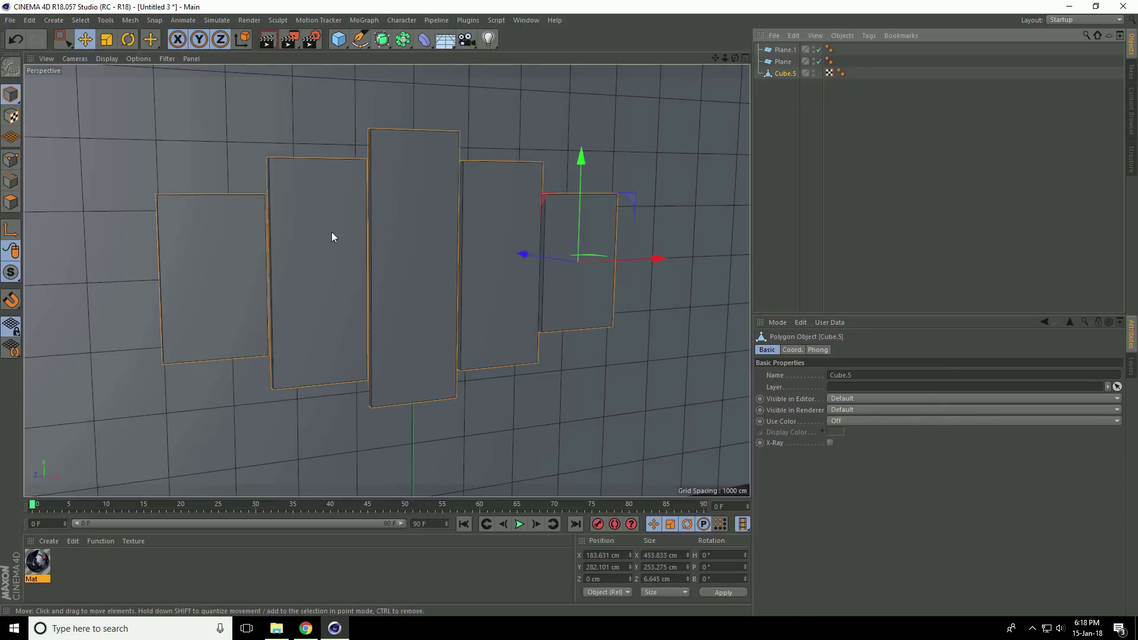
Recentre the axis with Points Center, Include Children and Use All Objects enabled
{"action": "left_click", "coordinate": [131, 19]}
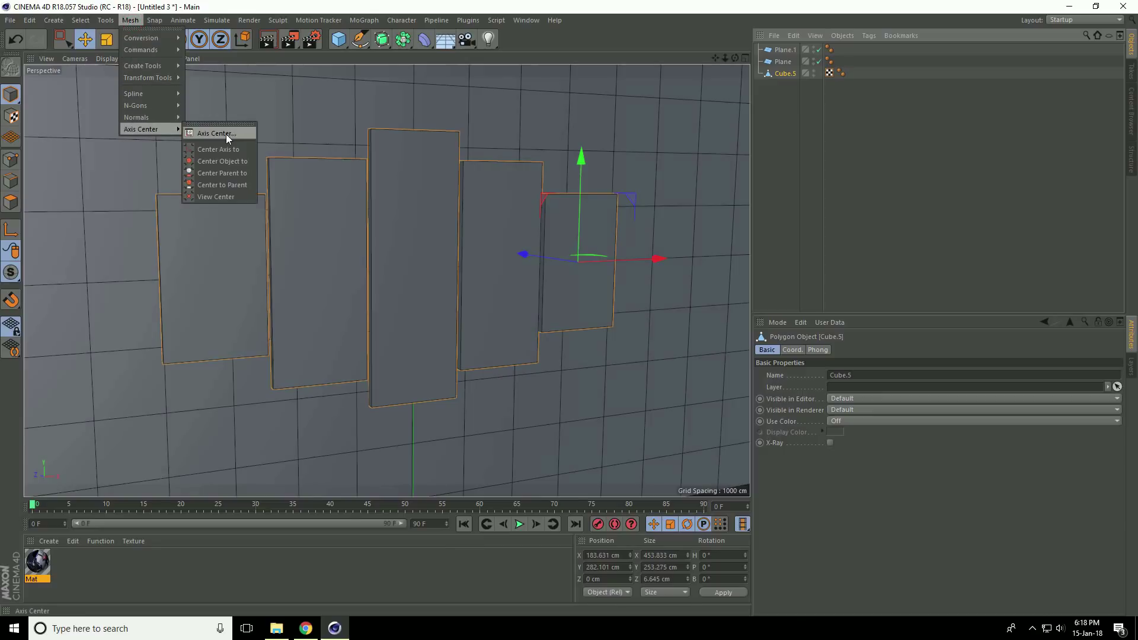
{"action": "left_click", "coordinate": [204, 129]}
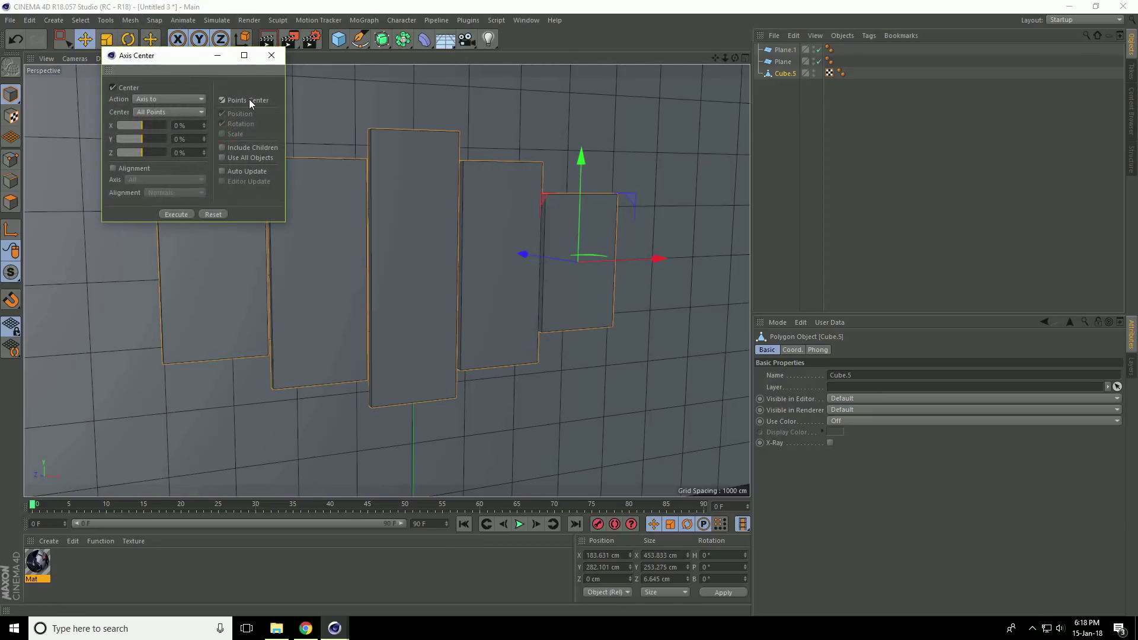
{"action": "left_click", "coordinate": [249, 100]}
{"action": "left_click", "coordinate": [227, 150]}
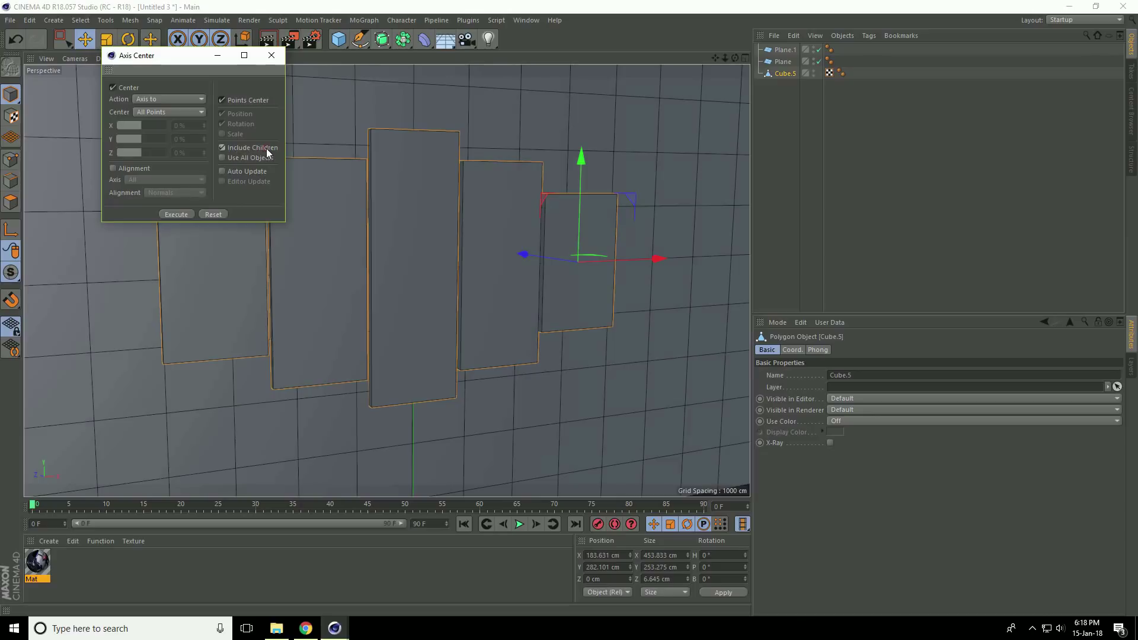
{"action": "left_click", "coordinate": [258, 159]}
{"action": "left_click", "coordinate": [176, 214]}
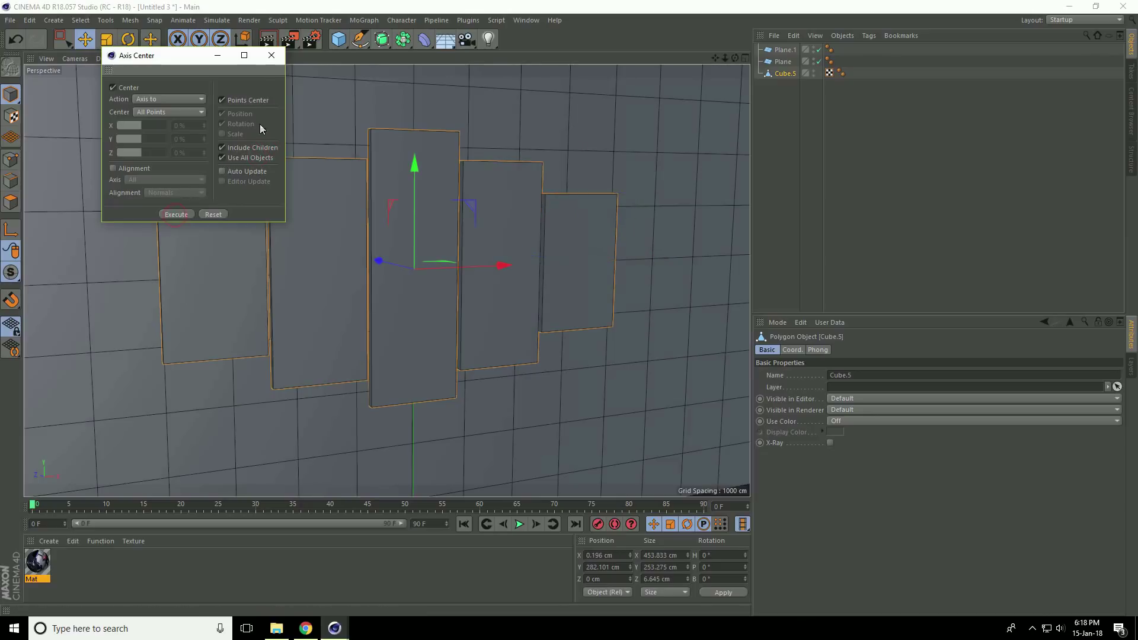
{"action": "left_click", "coordinate": [272, 57]}
{"action": "left_click_drag", "start_coordinate": [378, 217], "coordinate": [451, 194], "text": "alt"}
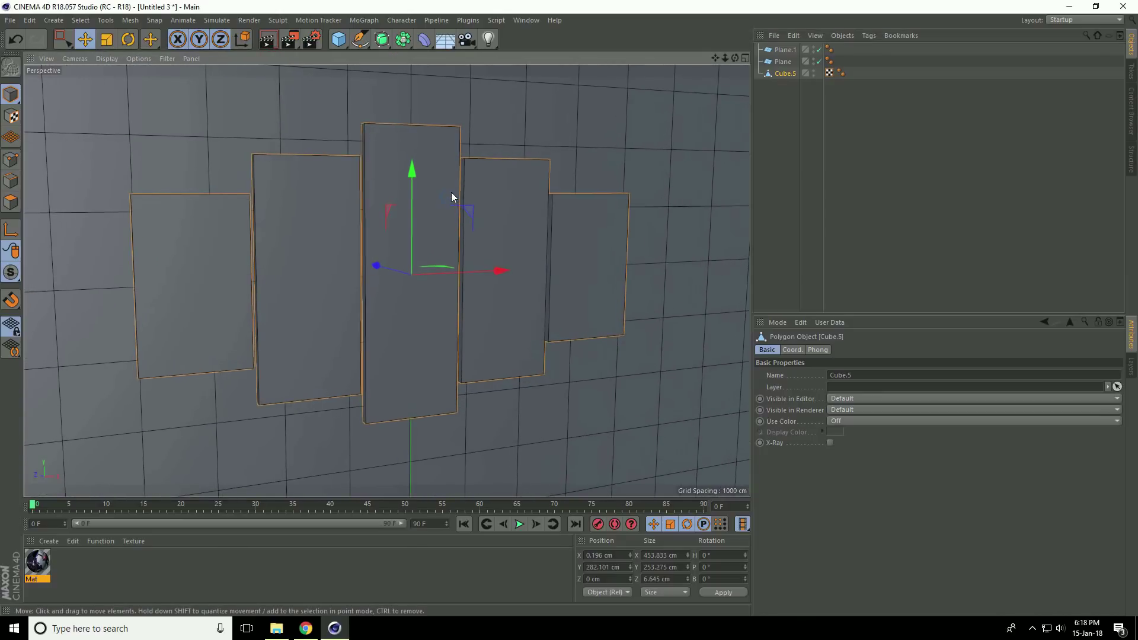
Apply the Painting material to the merged panels using Cubic projection and Fit to Object
{"action": "left_click", "coordinate": [329, 359]}
{"action": "left_click_drag", "start_coordinate": [37, 561], "coordinate": [786, 73]}
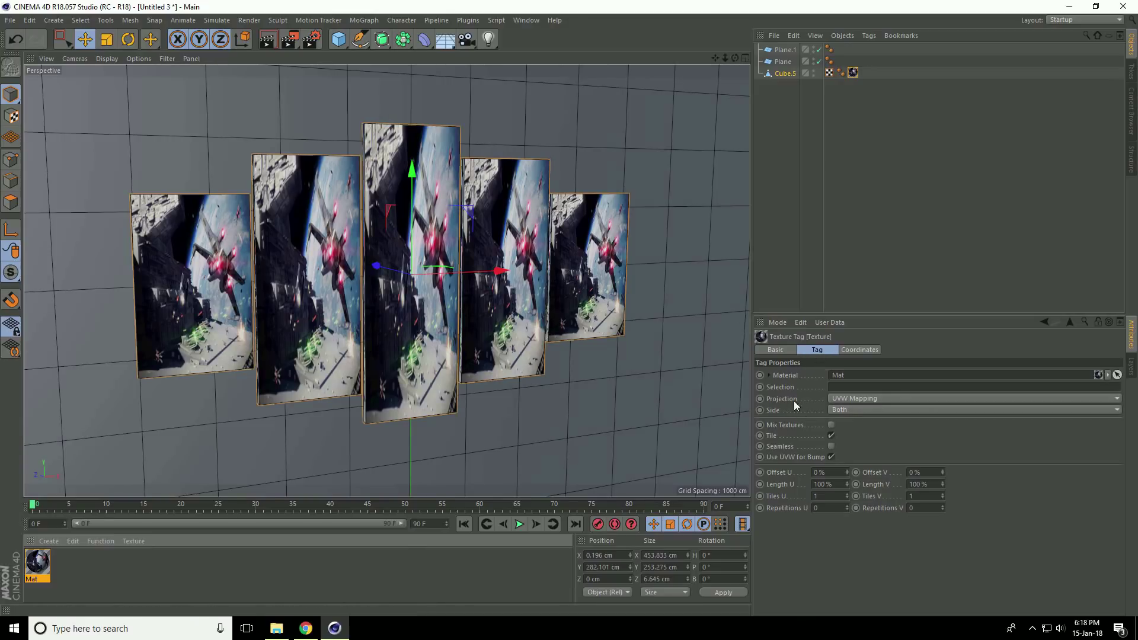
{"action": "left_click", "coordinate": [889, 398]}
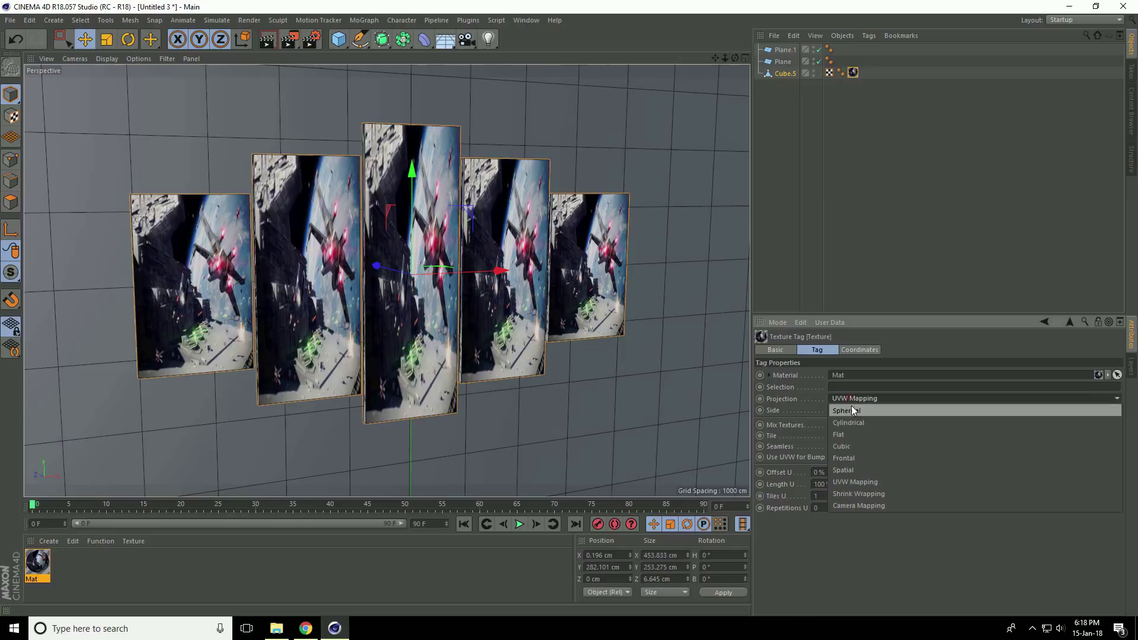
{"action": "left_click", "coordinate": [853, 446]}
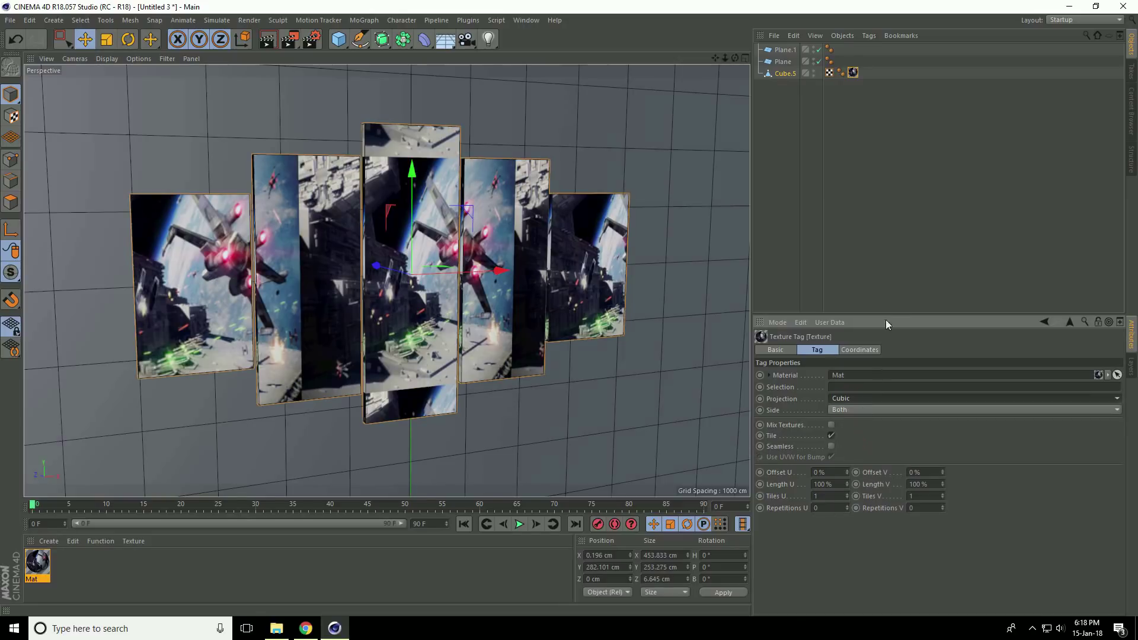
{"action": "left_click", "coordinate": [852, 73]}
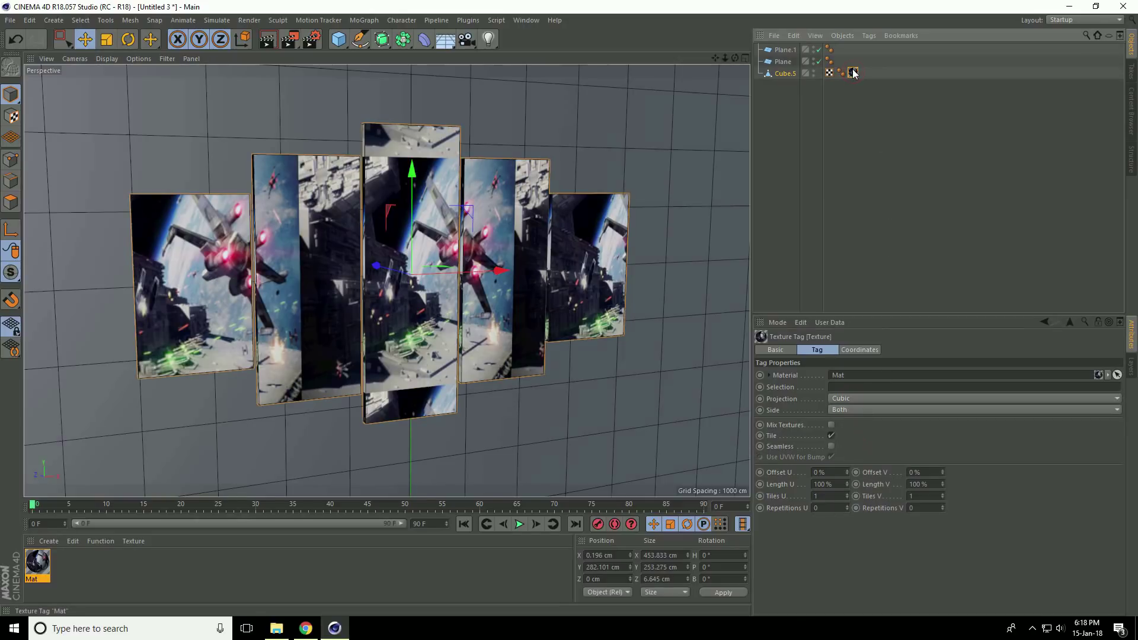
{"action": "right_click", "coordinate": [852, 73]}
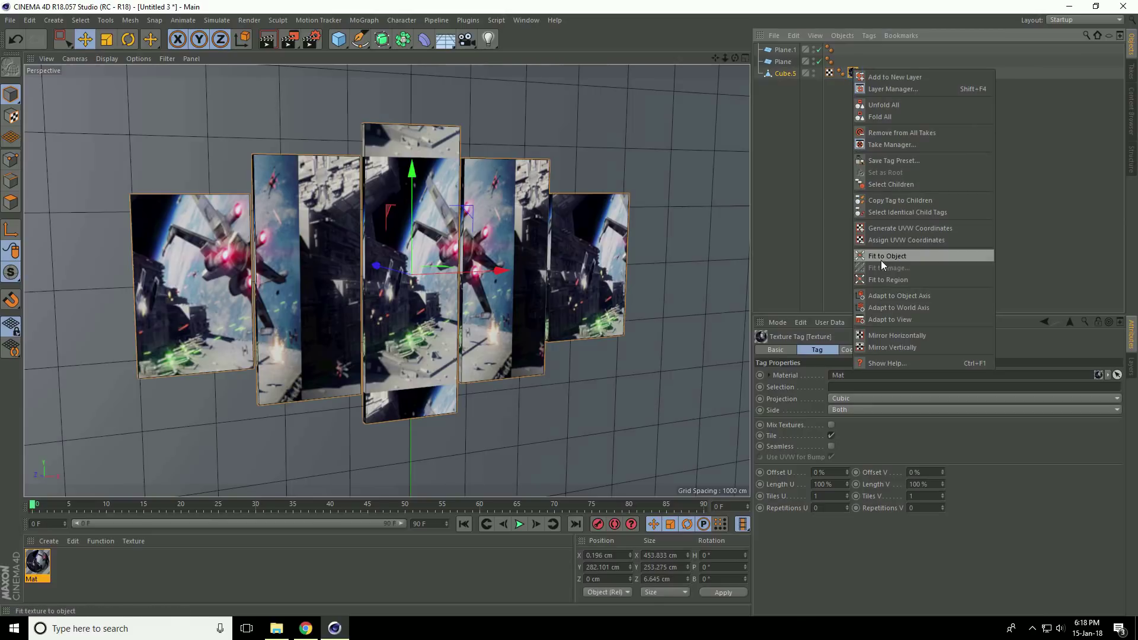
{"action": "left_click", "coordinate": [909, 258]}
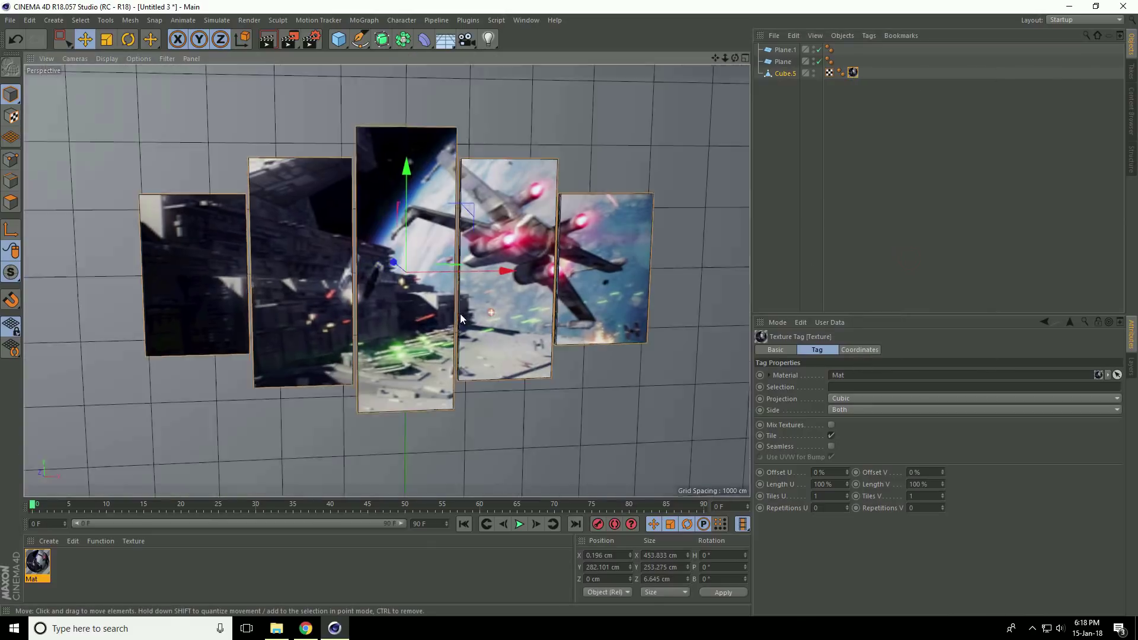
{"action": "mouse_move", "coordinate": [459, 314]}
{"action": "left_mouse_down", "text": "alt"}
{"action": "mouse_move", "coordinate": [504, 309]}
{"action": "mouse_move", "coordinate": [467, 310]}
{"action": "mouse_move", "coordinate": [485, 259]}
{"action": "left_mouse_up", "text": "alt"}
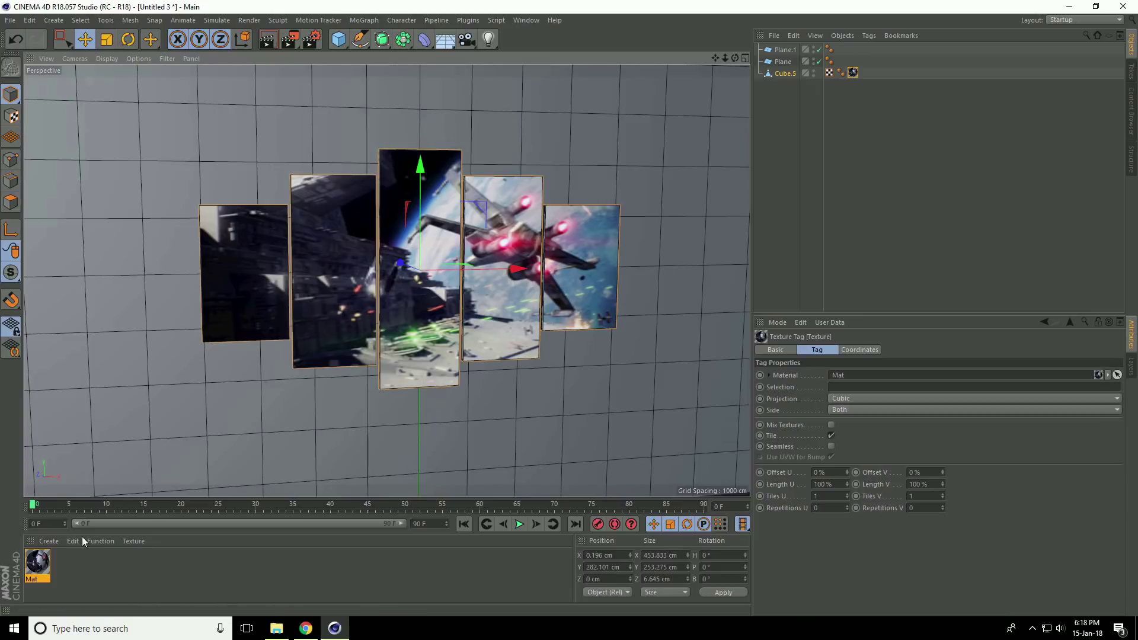
Create a white material with V at 90% and reflectance off, and apply it to the wall
{"action": "left_click", "coordinate": [50, 542]}
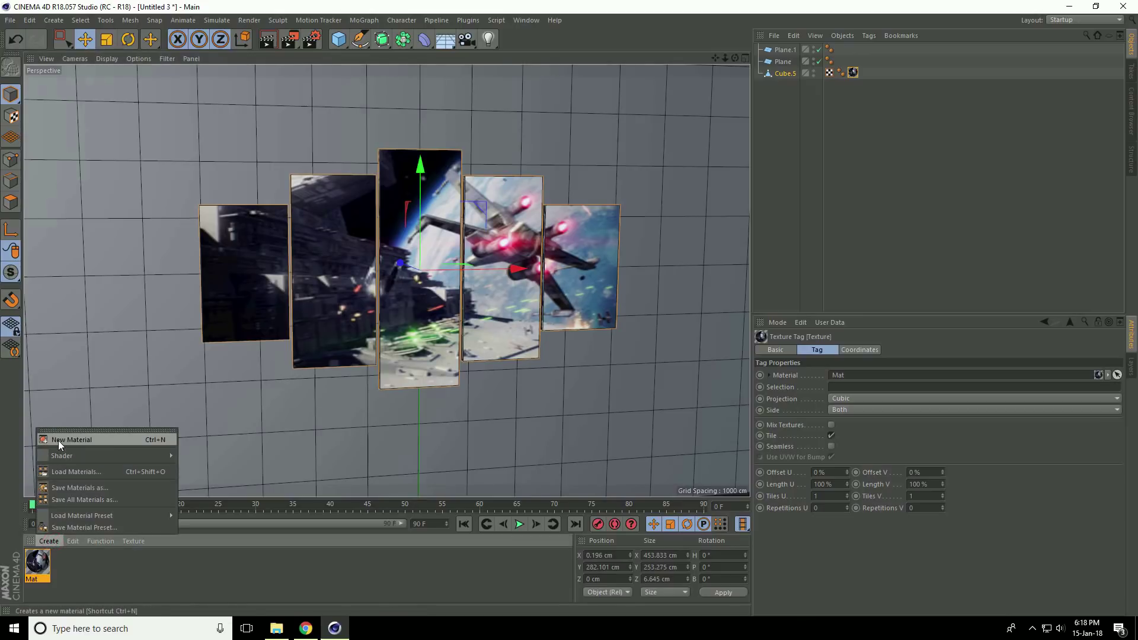
{"action": "left_click", "coordinate": [109, 443]}
{"action": "double_click", "coordinate": [37, 561]}
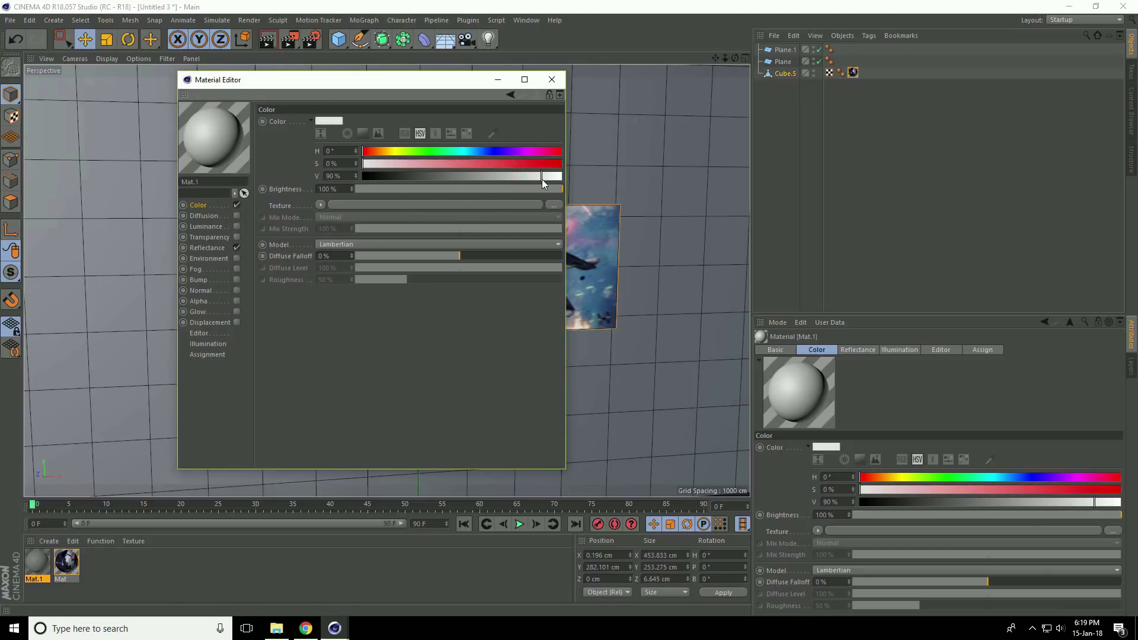
{"action": "double_click", "coordinate": [331, 175]}
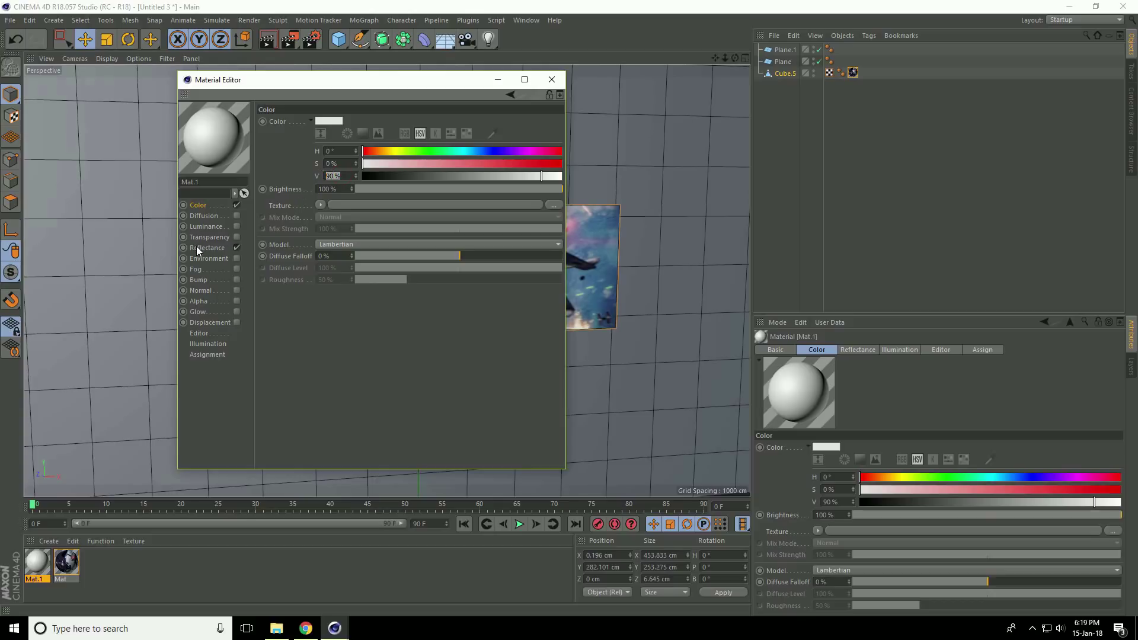
{"action": "left_click", "coordinate": [236, 249]}
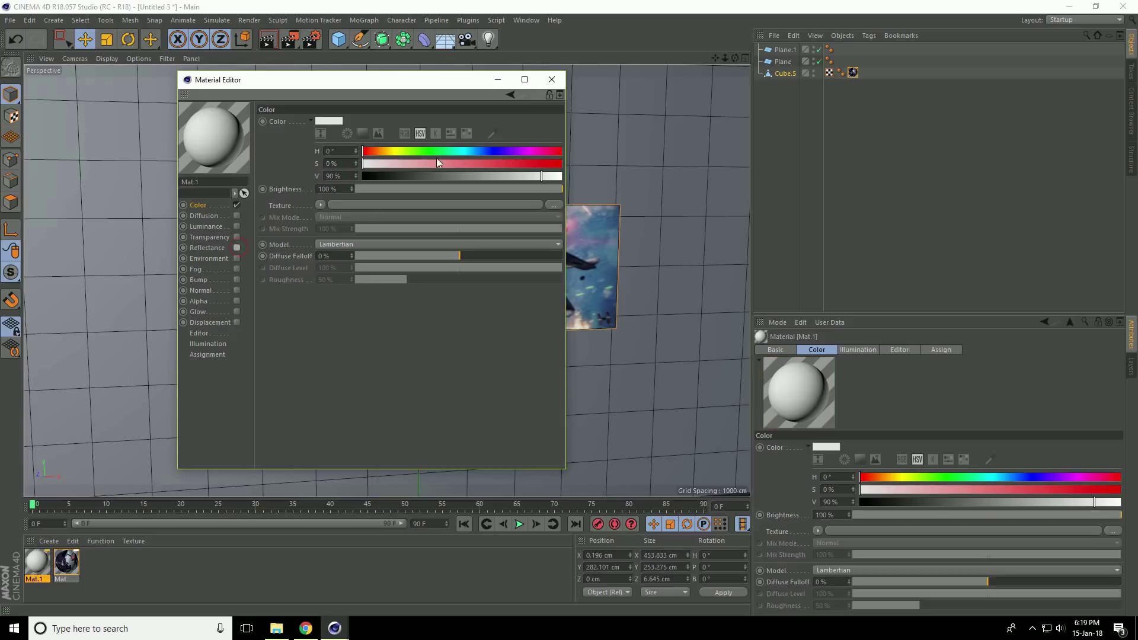
{"action": "left_click", "coordinate": [552, 82]}
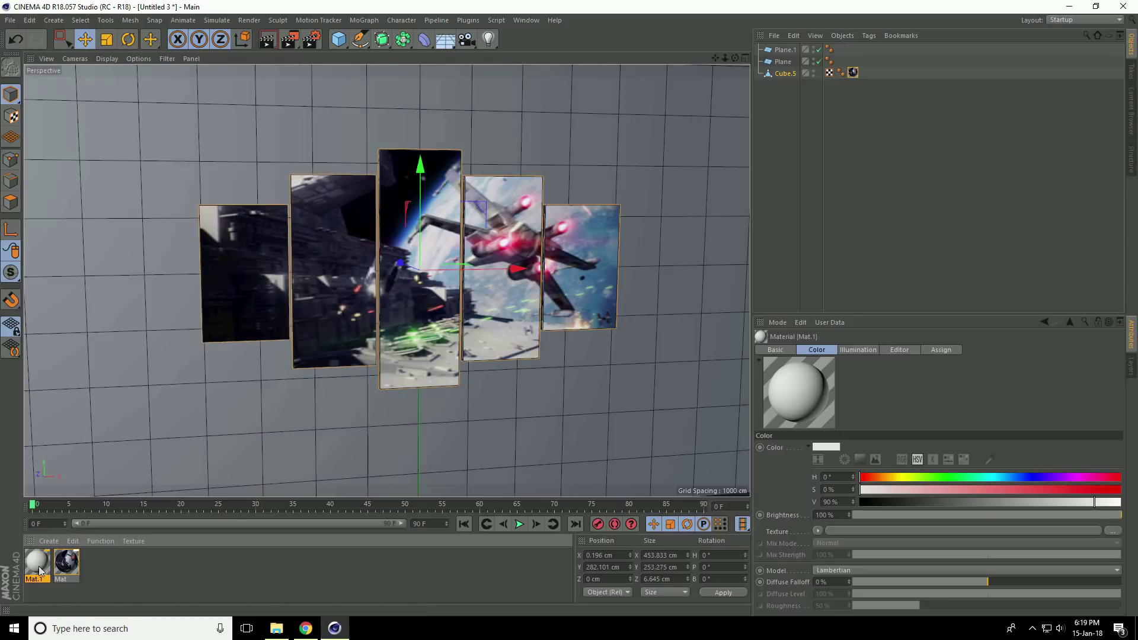
{"action": "mouse_move", "coordinate": [35, 562]}
{"action": "left_mouse_down"}
{"action": "mouse_move", "coordinate": [612, 98]}
{"action": "mouse_move", "coordinate": [621, 110]}
{"action": "left_mouse_up"}
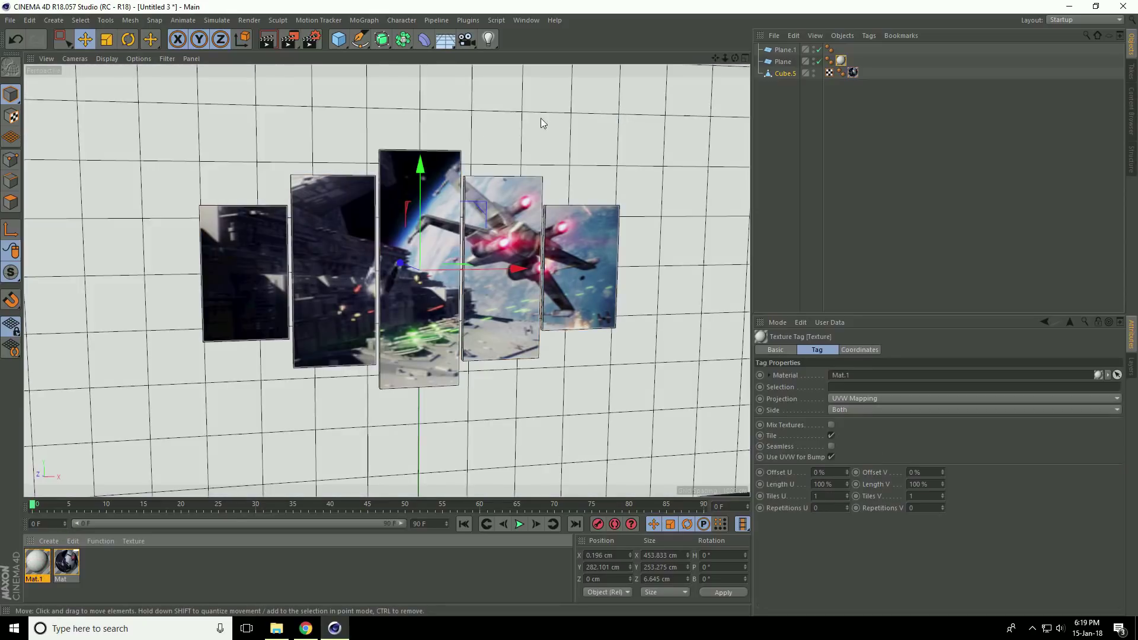
{"action": "scroll", "coordinate": [482, 120], "scroll_direction": "down", "scroll_amount": 3}
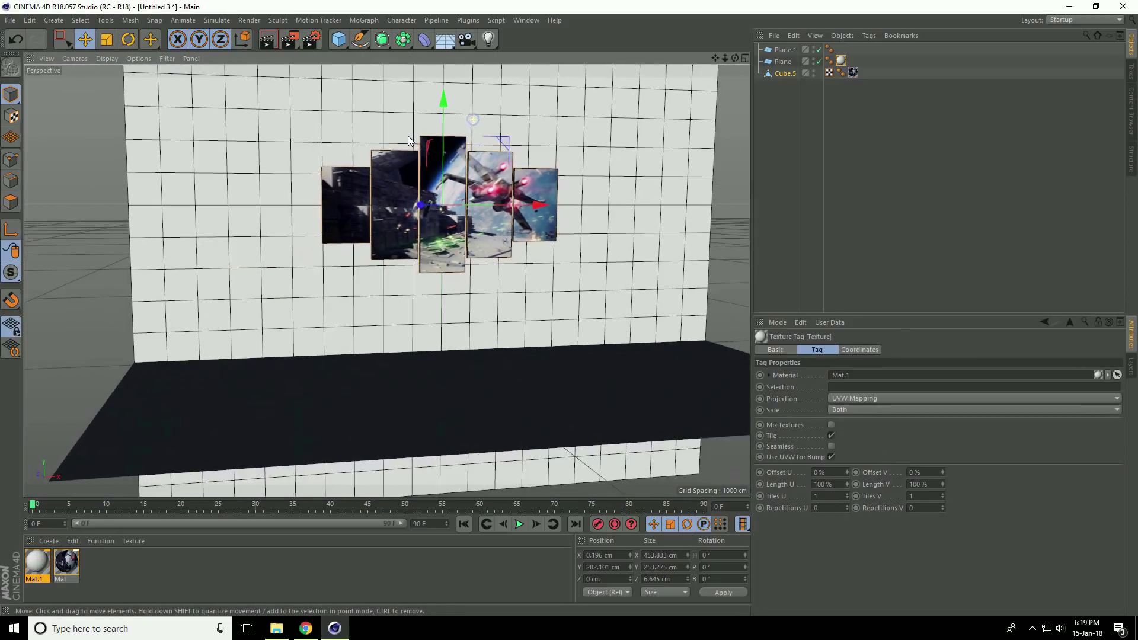
Select the floor plane and shift it slightly forward
{"action": "left_click_drag", "start_coordinate": [487, 284], "coordinate": [528, 317], "text": "alt"}
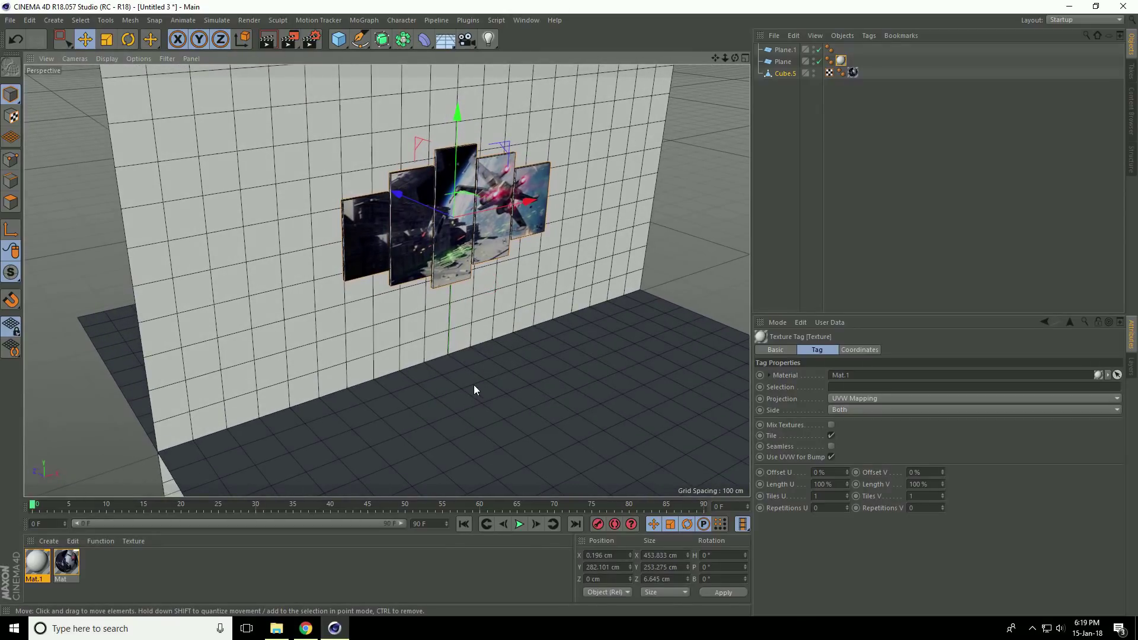
{"action": "left_click", "coordinate": [470, 402]}
{"action": "left_click_drag", "start_coordinate": [409, 361], "coordinate": [442, 370]}
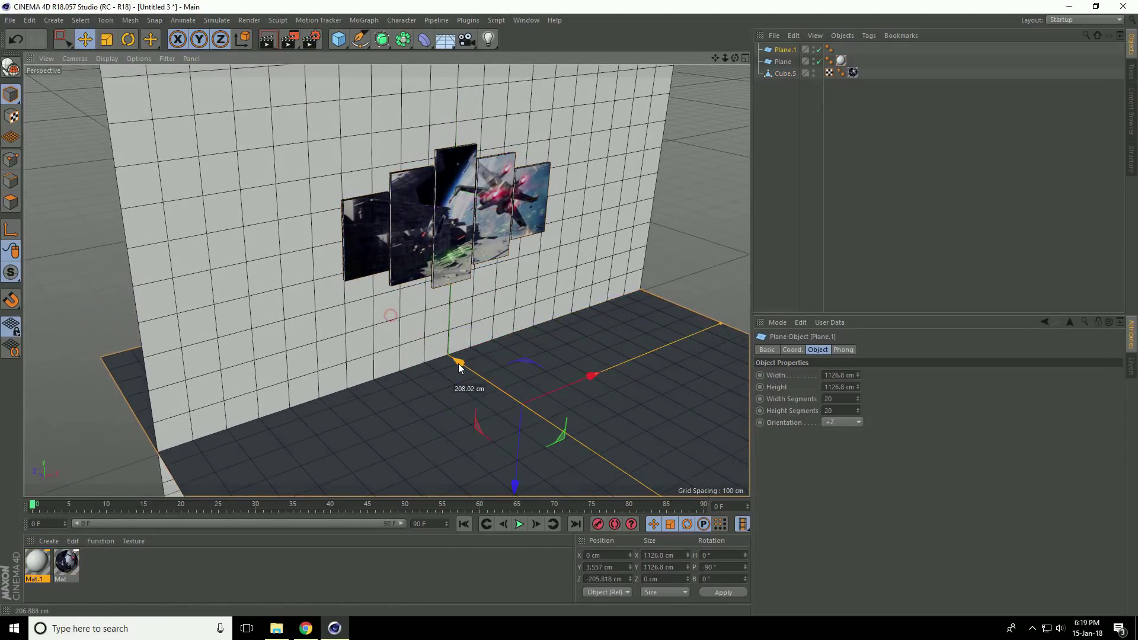
Create a new material, Mat.2, and raise its colour value to near-white
{"action": "left_click", "coordinate": [48, 541]}
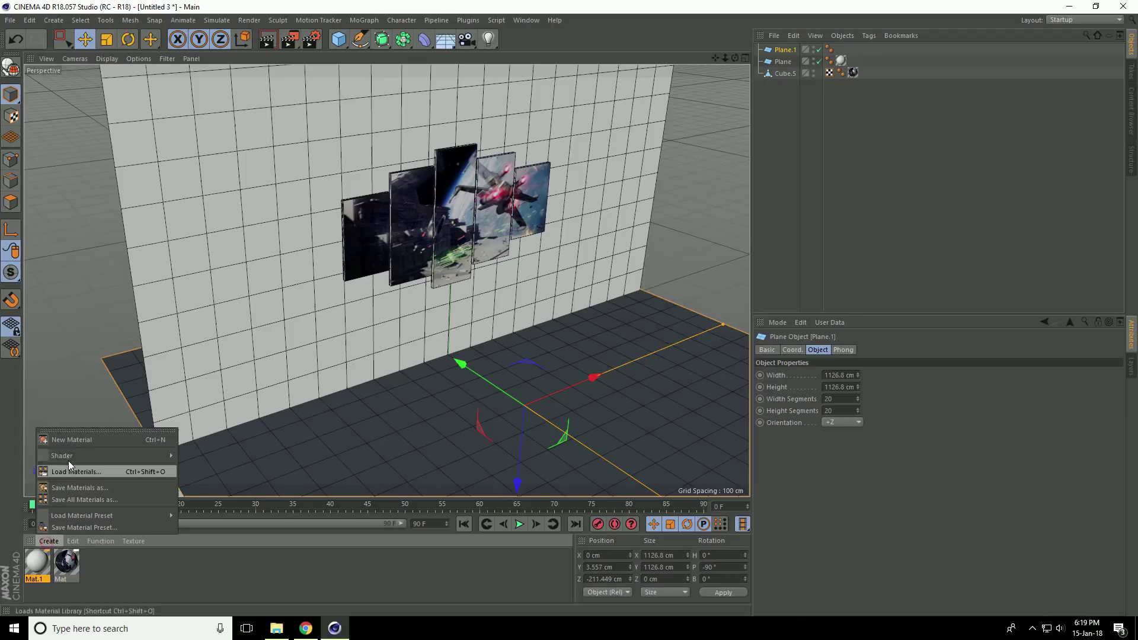
{"action": "left_click", "coordinate": [91, 439]}
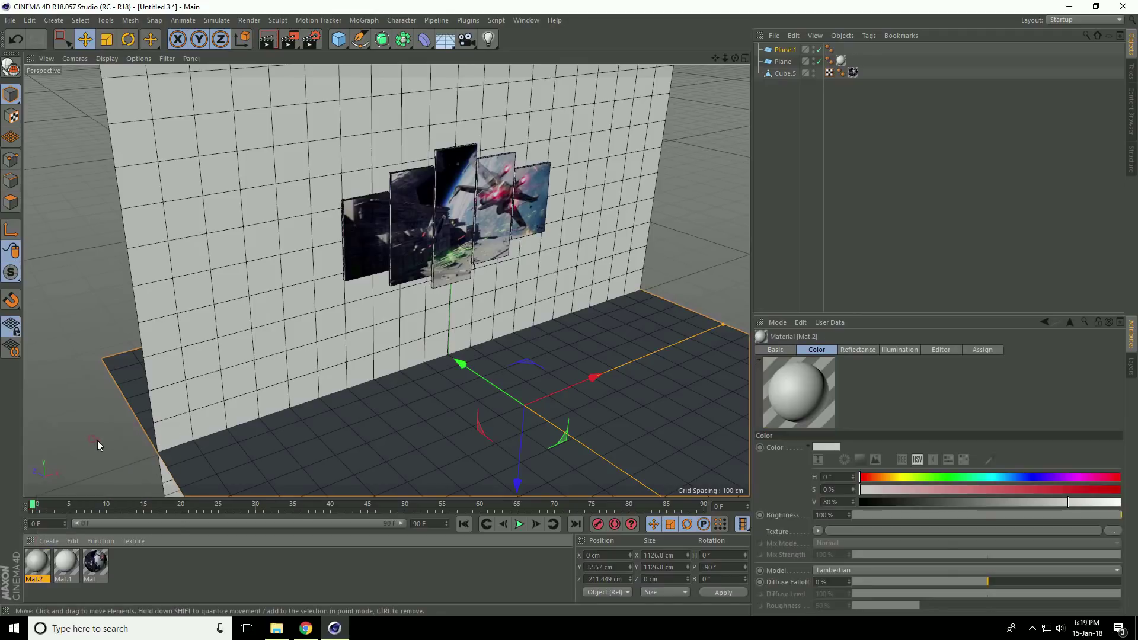
{"action": "double_click", "coordinate": [40, 558]}
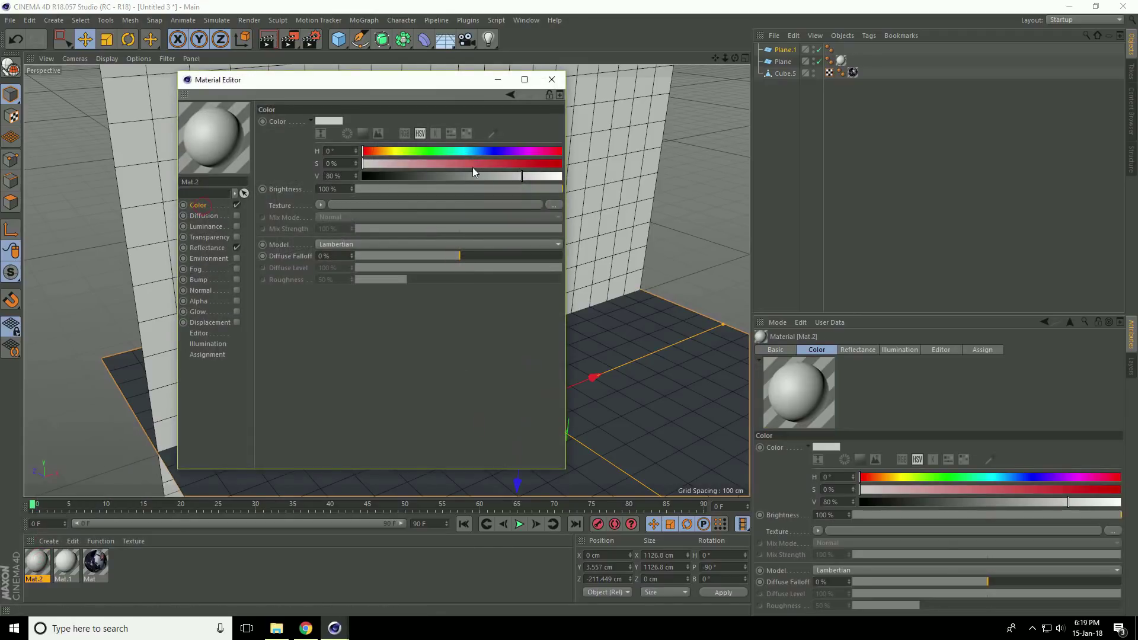
{"action": "left_click_drag", "start_coordinate": [521, 175], "coordinate": [534, 176]}
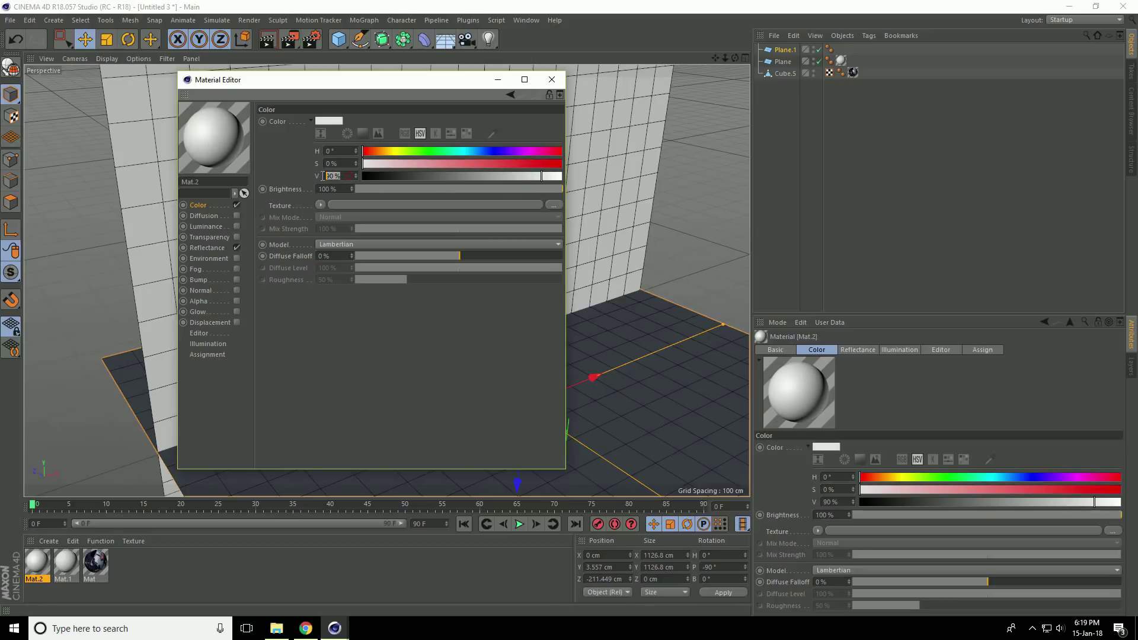
Add a Reflection (Legacy) layer to Mat.2's Reflectance with 30% brightness
{"action": "left_click", "coordinate": [207, 248]}
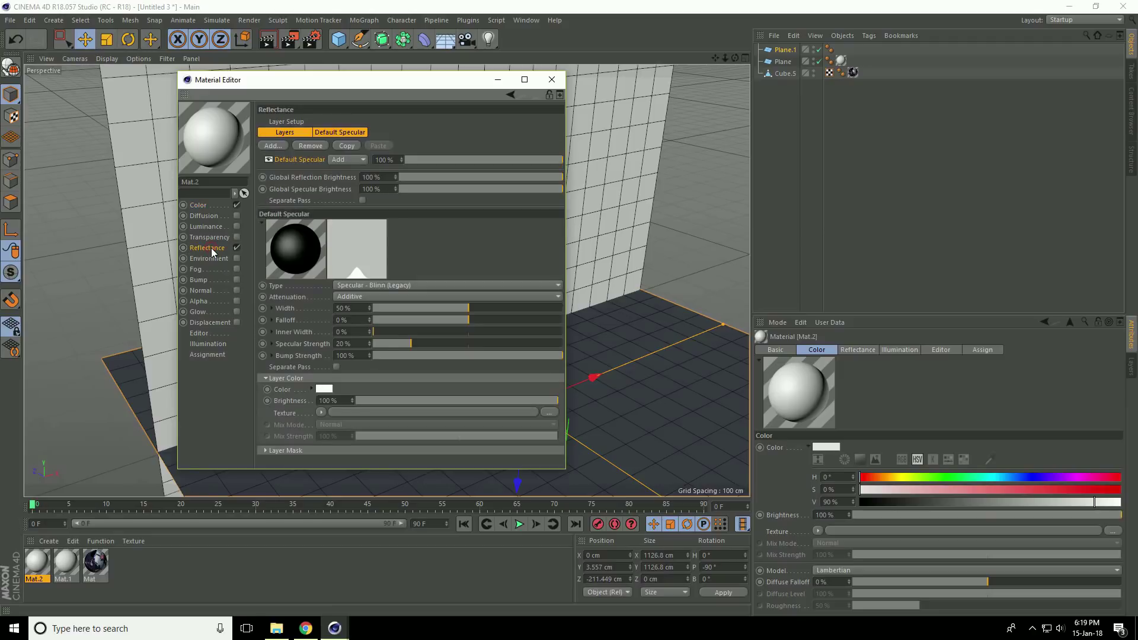
{"action": "left_click", "coordinate": [272, 146]}
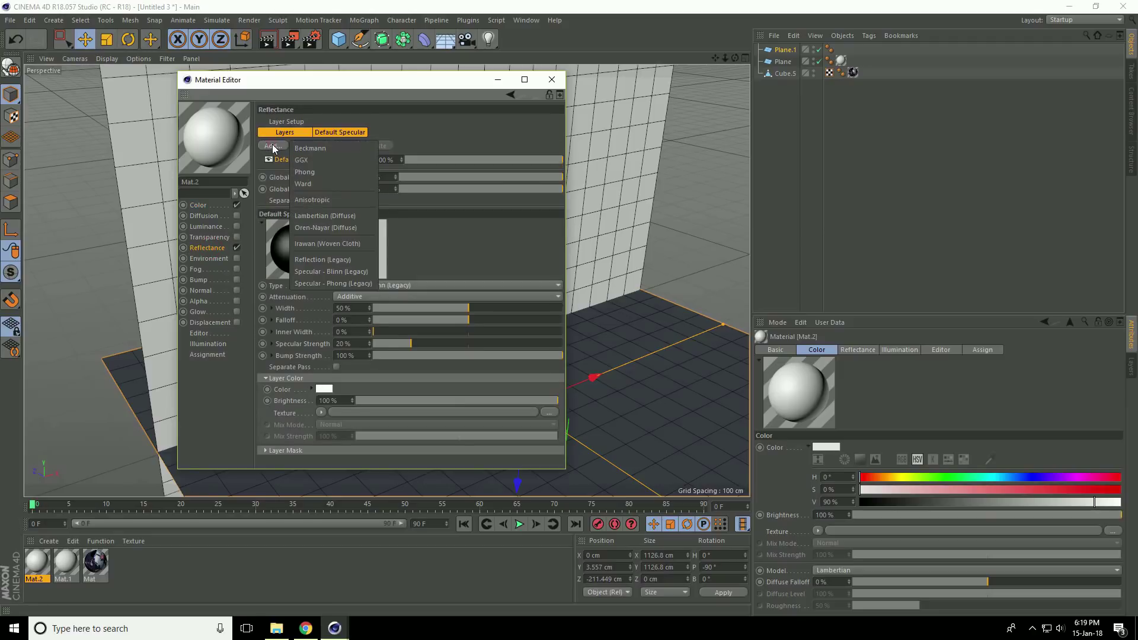
{"action": "left_click", "coordinate": [345, 261]}
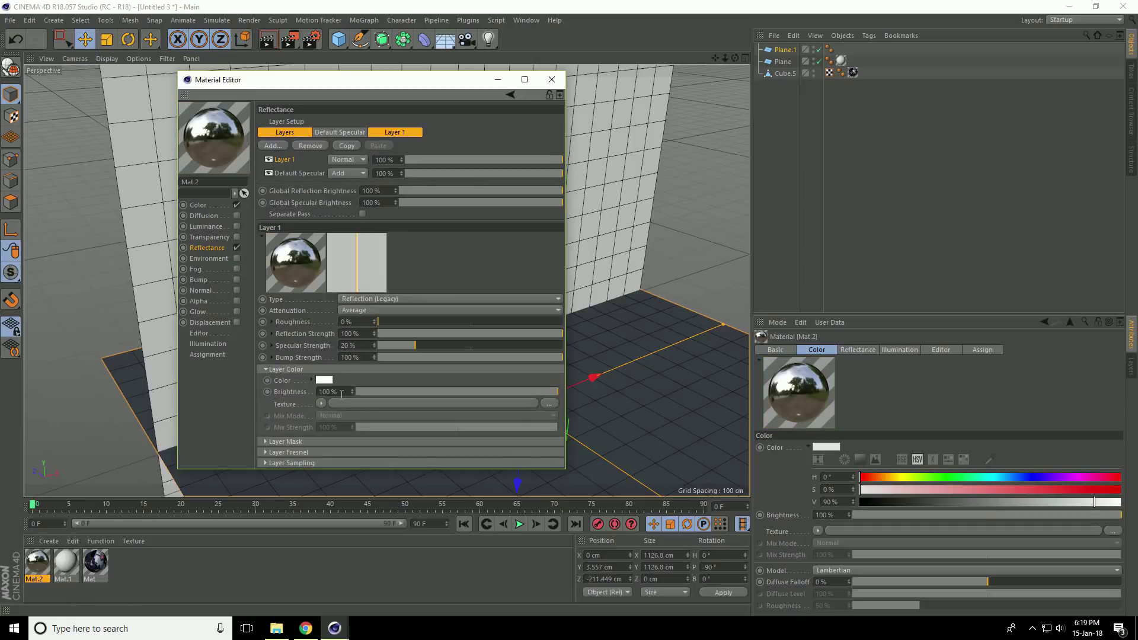
{"action": "type", "text": "30"}
{"action": "key", "text": "Return"}
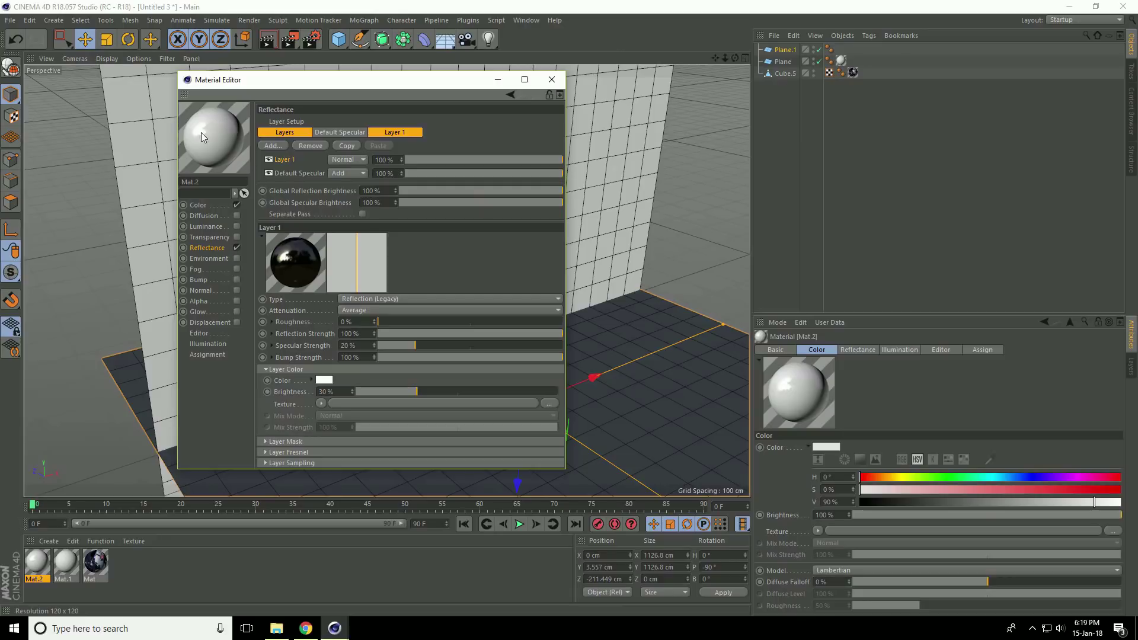
Apply the reflective Mat.2 to the floor plane and orbit to a frontal view of the wall panels
{"action": "left_click", "coordinate": [551, 80]}
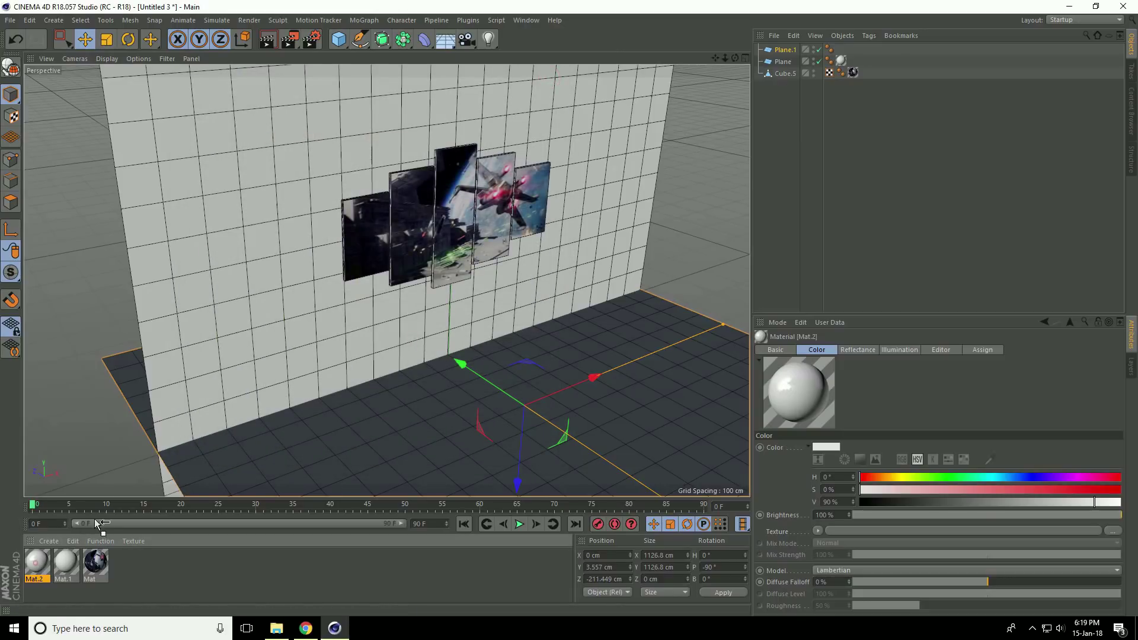
{"action": "mouse_move", "coordinate": [36, 563]}
{"action": "left_mouse_down"}
{"action": "mouse_move", "coordinate": [501, 381]}
{"action": "mouse_move", "coordinate": [293, 323]}
{"action": "left_mouse_up"}
{"action": "mouse_move", "coordinate": [446, 263]}
{"action": "left_mouse_down", "text": "alt"}
{"action": "mouse_move", "coordinate": [505, 224]}
{"action": "mouse_move", "coordinate": [422, 274]}
{"action": "mouse_move", "coordinate": [358, 257]}
{"action": "left_mouse_up", "text": "alt"}
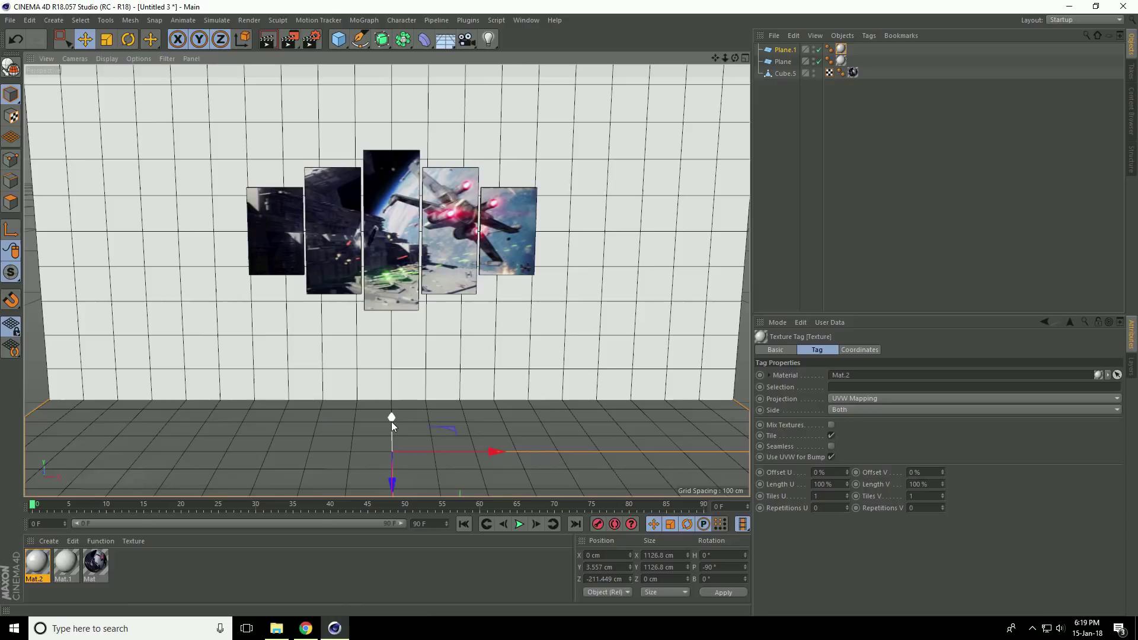
In File Explorer, browse the 3d folder's Sof, plant and Lamp Light folders
{"action": "left_click", "coordinate": [276, 629]}
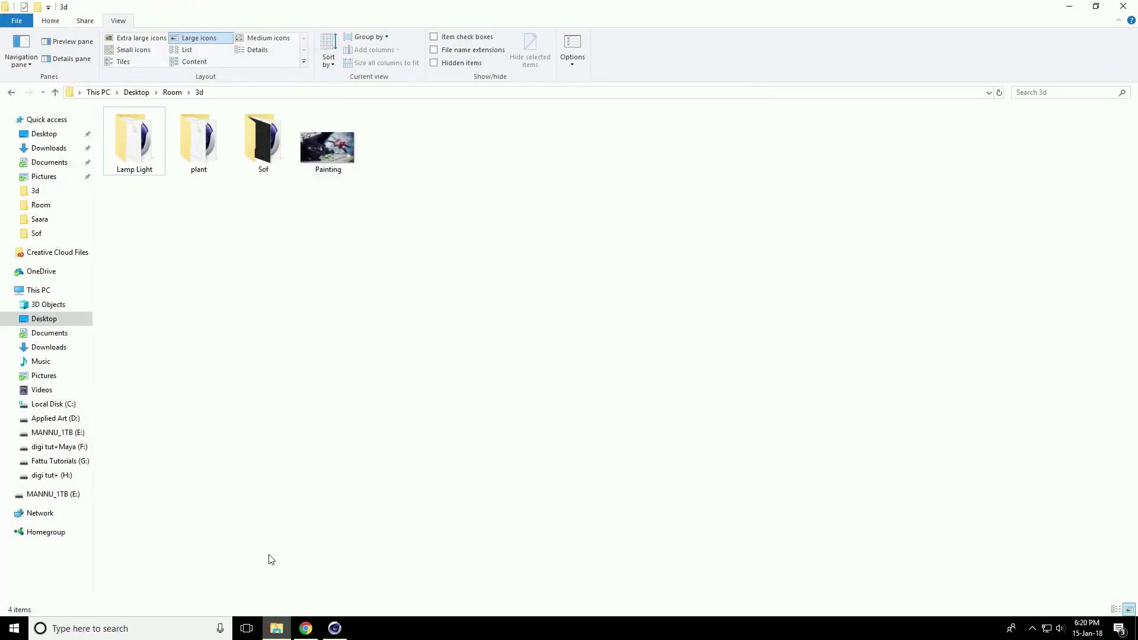
{"action": "left_click", "coordinate": [263, 143]}
{"action": "left_click", "coordinate": [201, 157]}
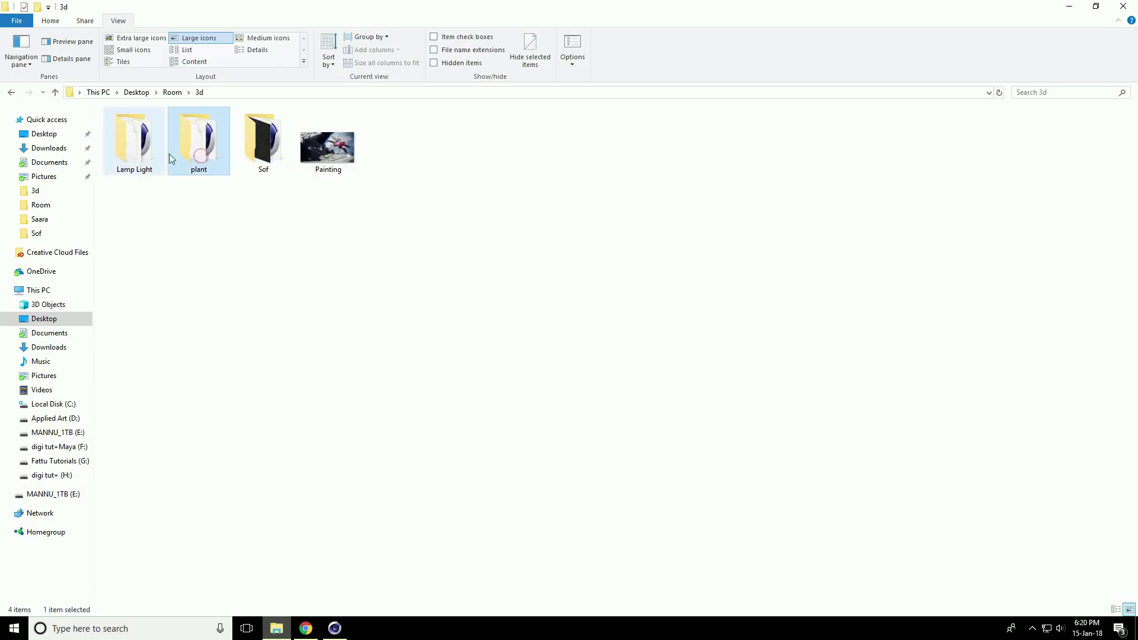
{"action": "left_click", "coordinate": [143, 156]}
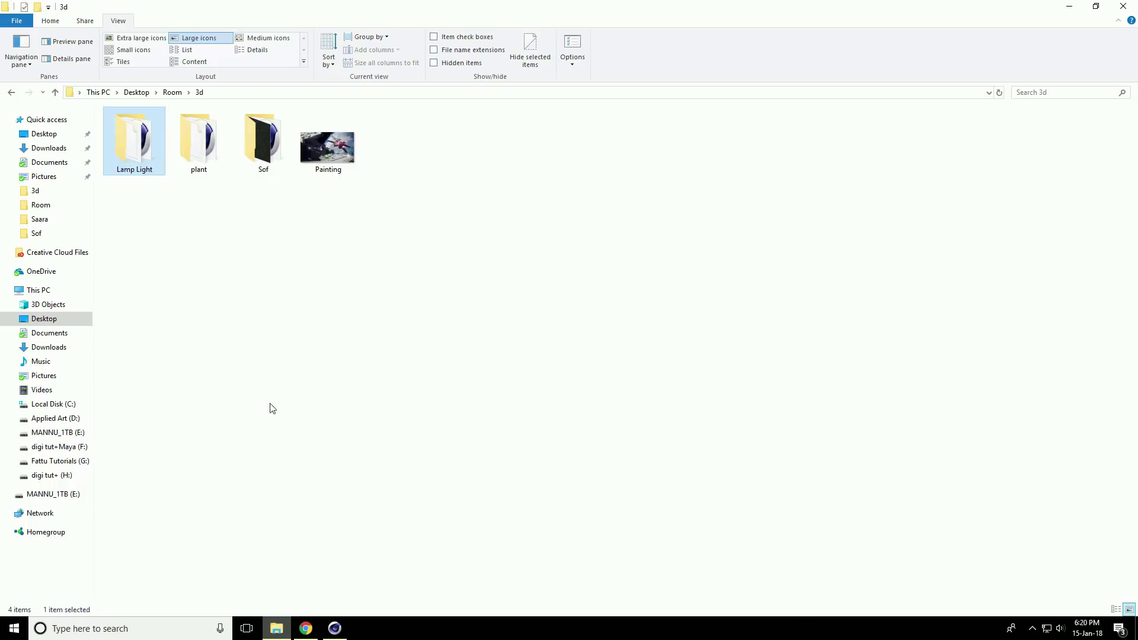
Use File > Merge to select the Sofa file in the Sof folder
{"action": "left_click", "coordinate": [335, 629]}
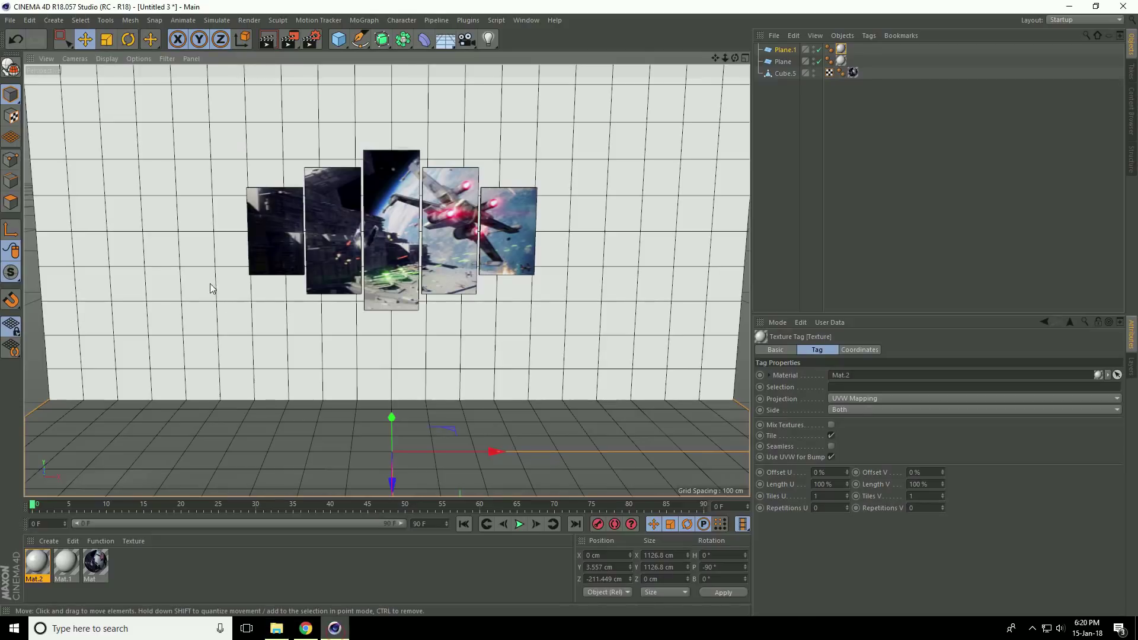
{"action": "left_click", "coordinate": [13, 20]}
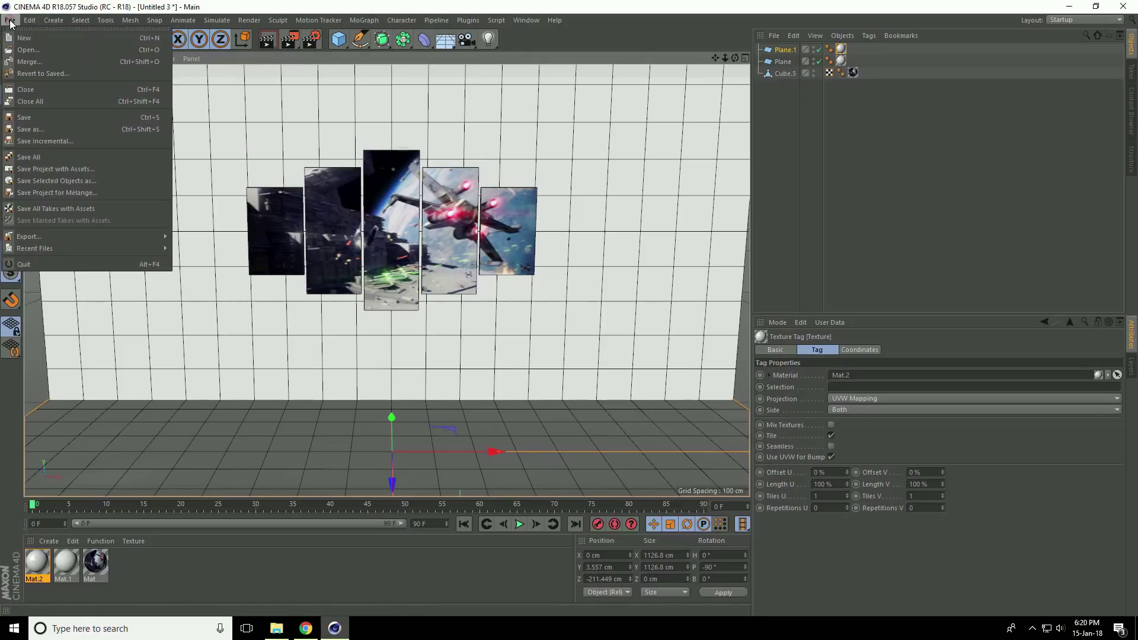
{"action": "left_click", "coordinate": [36, 63]}
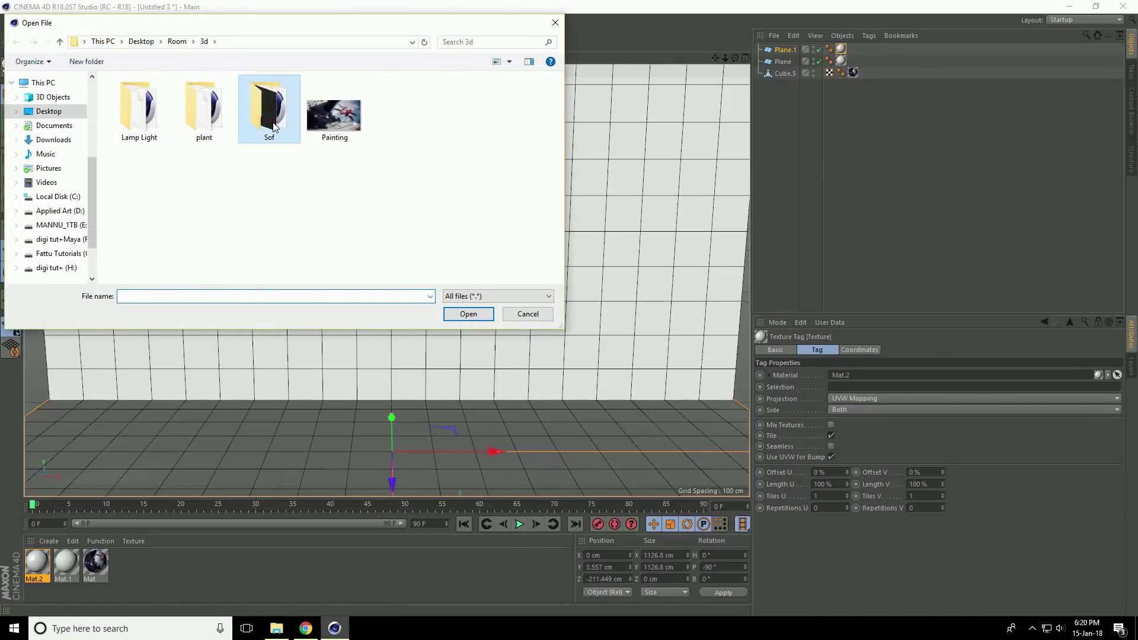
{"action": "double_click", "coordinate": [270, 112]}
{"action": "left_click", "coordinate": [526, 117]}
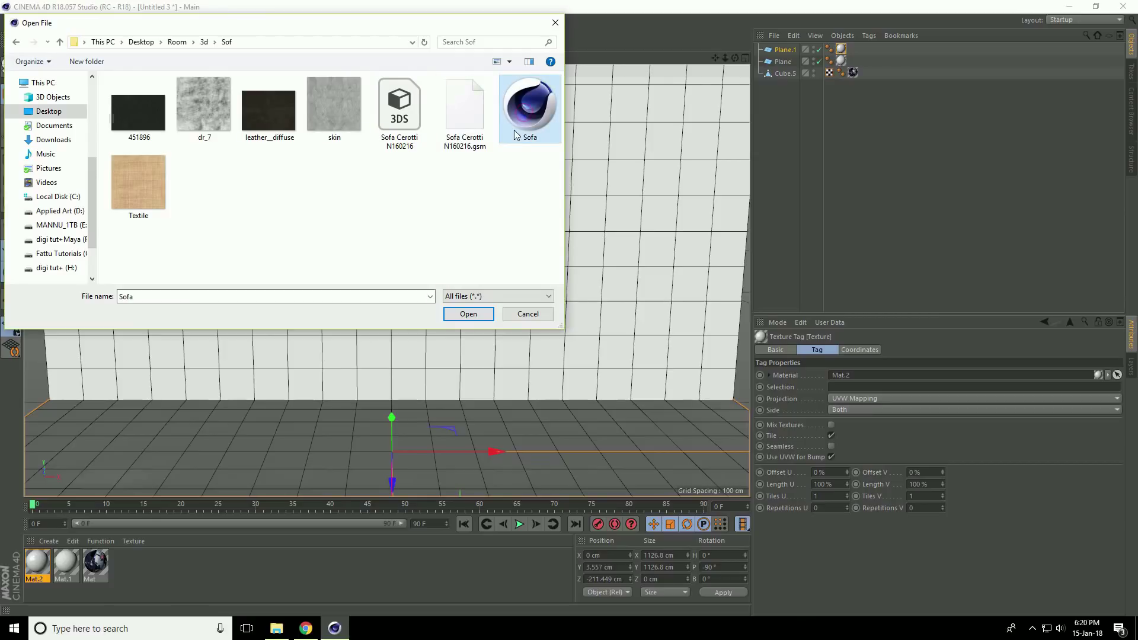
Confirm the sofa merge, scale the sofa down and slide it along Z against the wall
{"action": "left_click", "coordinate": [467, 314]}
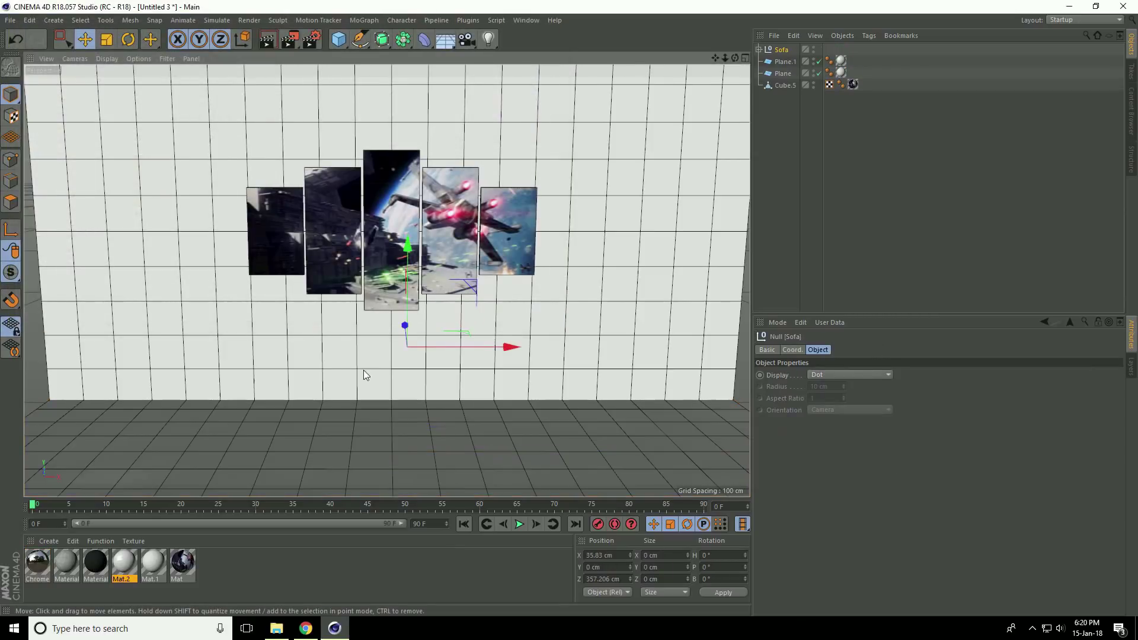
{"action": "left_click_drag", "start_coordinate": [364, 374], "coordinate": [458, 381], "text": "alt"}
{"action": "mouse_move", "coordinate": [138, 345]}
{"action": "left_mouse_down"}
{"action": "mouse_move", "coordinate": [354, 411]}
{"action": "mouse_move", "coordinate": [327, 415]}
{"action": "left_mouse_up"}
{"action": "scroll", "coordinate": [215, 272], "scroll_direction": "up", "scroll_amount": 3}
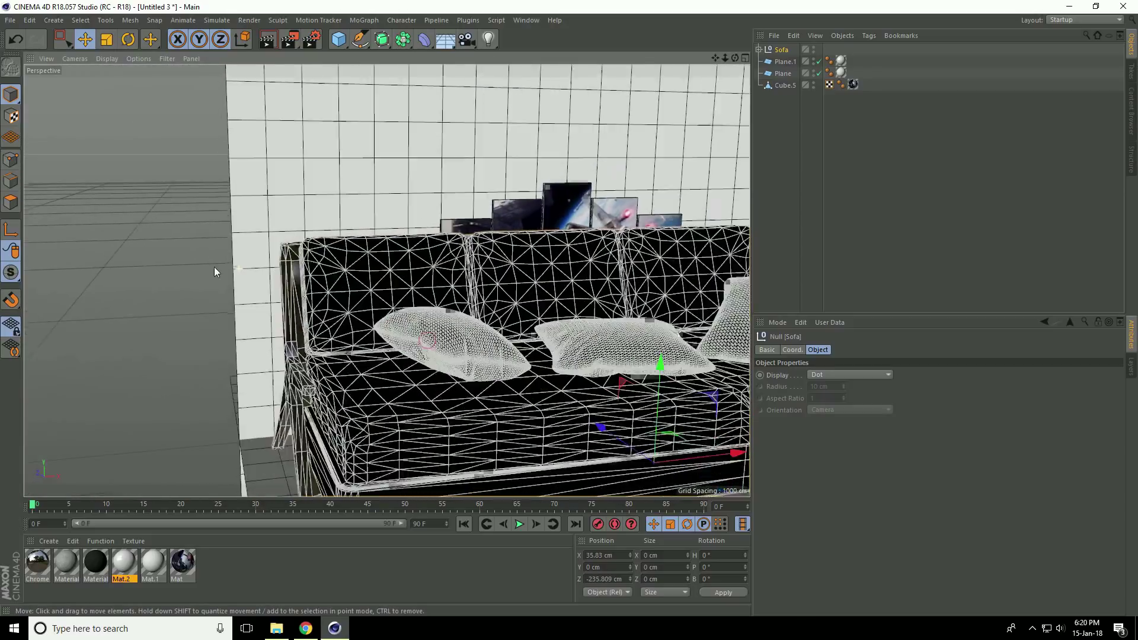
{"action": "scroll", "coordinate": [215, 267], "scroll_direction": "down", "scroll_amount": 4}
{"action": "scroll", "coordinate": [503, 292], "scroll_direction": "up", "scroll_amount": 2}
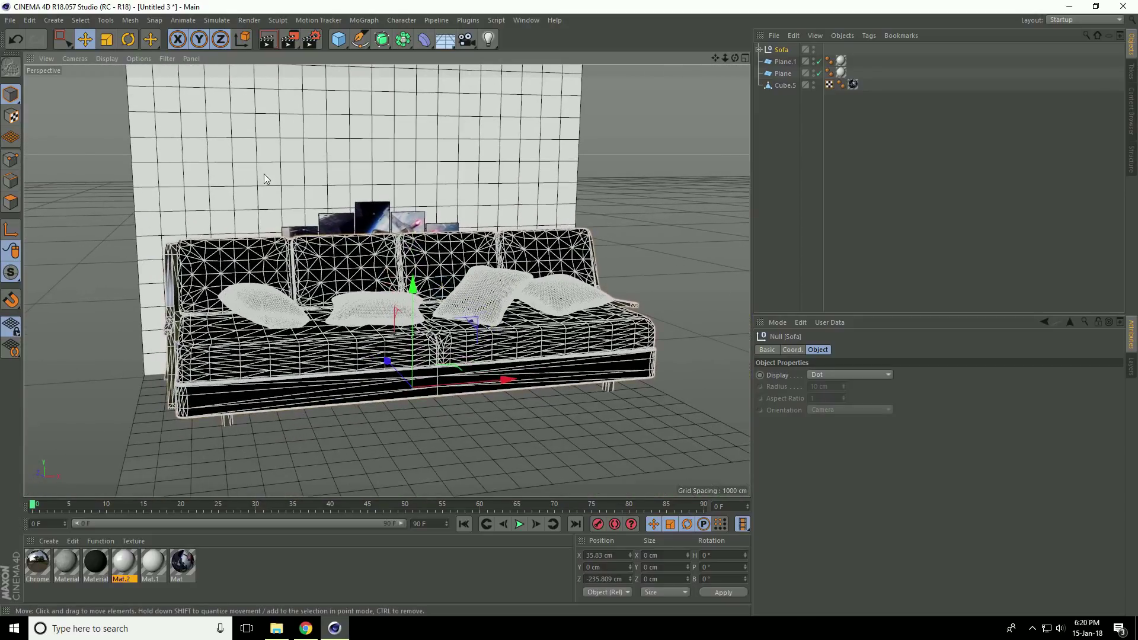
{"action": "left_click", "coordinate": [107, 39]}
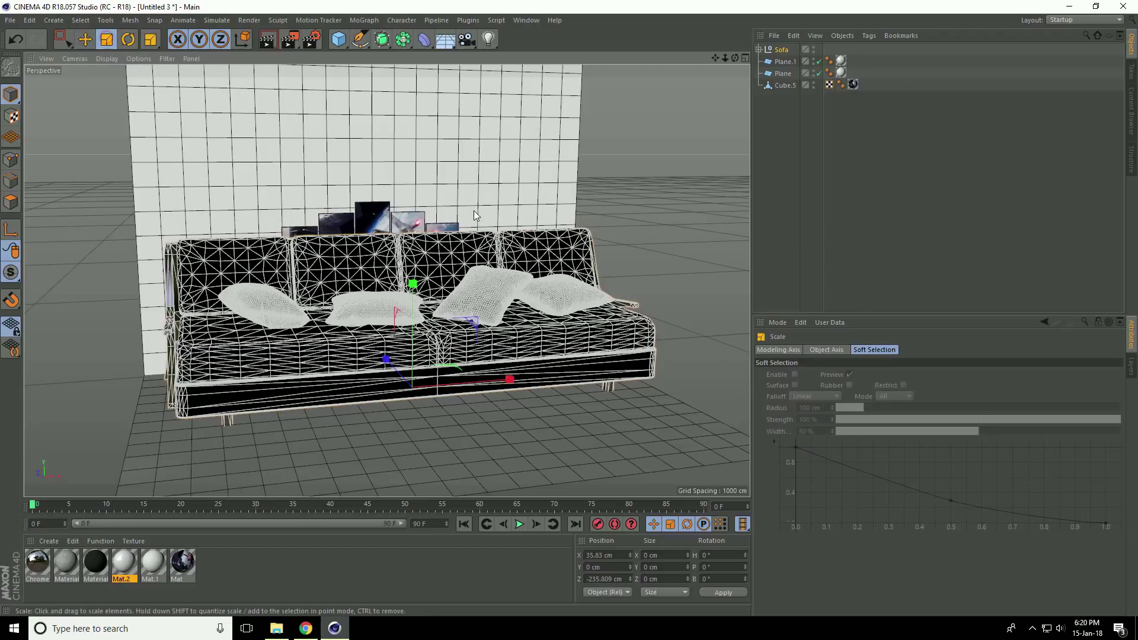
{"action": "mouse_move", "coordinate": [513, 195]}
{"action": "left_mouse_down"}
{"action": "mouse_move", "coordinate": [302, 348]}
{"action": "mouse_move", "coordinate": [488, 301]}
{"action": "left_mouse_up"}
{"action": "scroll", "coordinate": [487, 301], "scroll_direction": "up", "scroll_amount": 4}
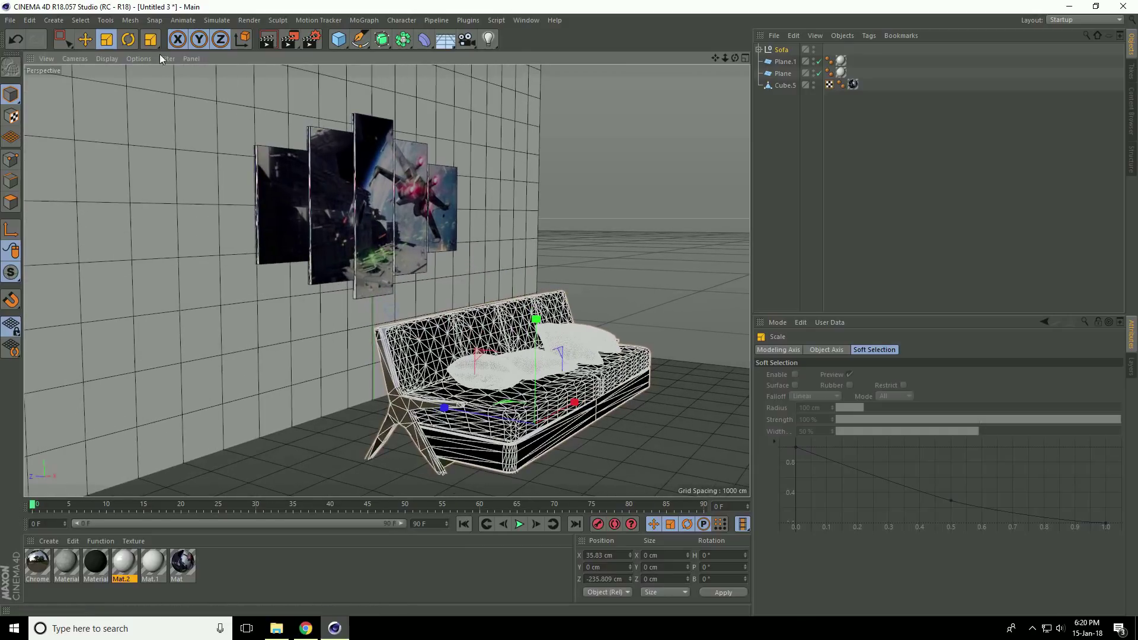
{"action": "left_click", "coordinate": [85, 40]}
{"action": "mouse_move", "coordinate": [430, 431]}
{"action": "left_mouse_down"}
{"action": "mouse_move", "coordinate": [363, 368]}
{"action": "mouse_move", "coordinate": [371, 394]}
{"action": "mouse_move", "coordinate": [676, 157]}
{"action": "left_mouse_up"}
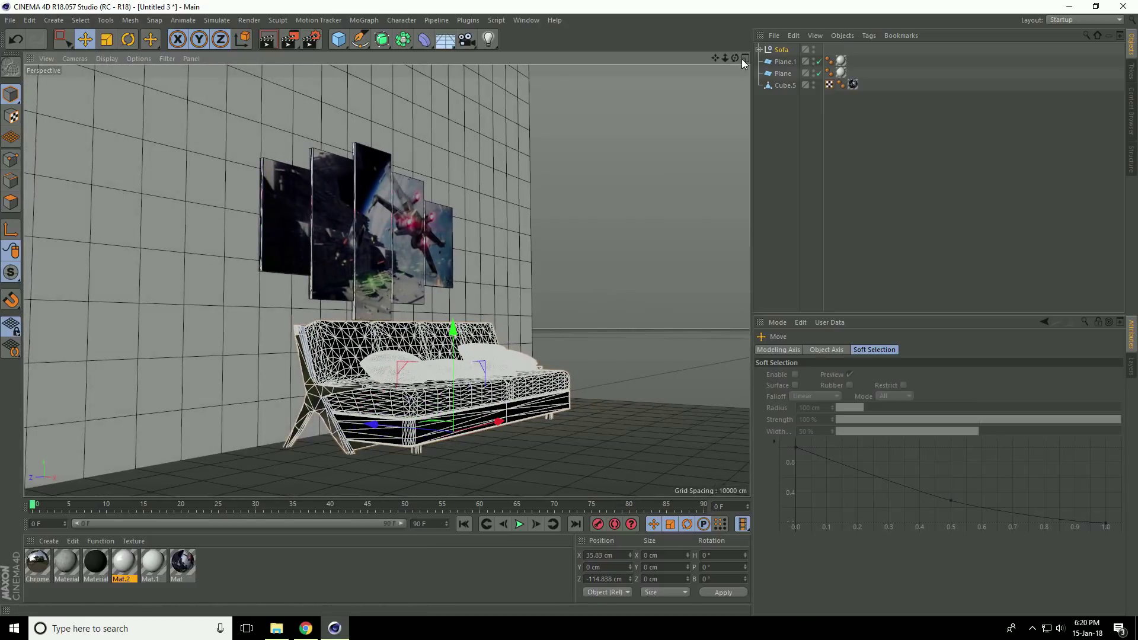
In the maximized Front view, raise the sofa slightly along Y
{"action": "middle_click", "coordinate": [709, 168]}
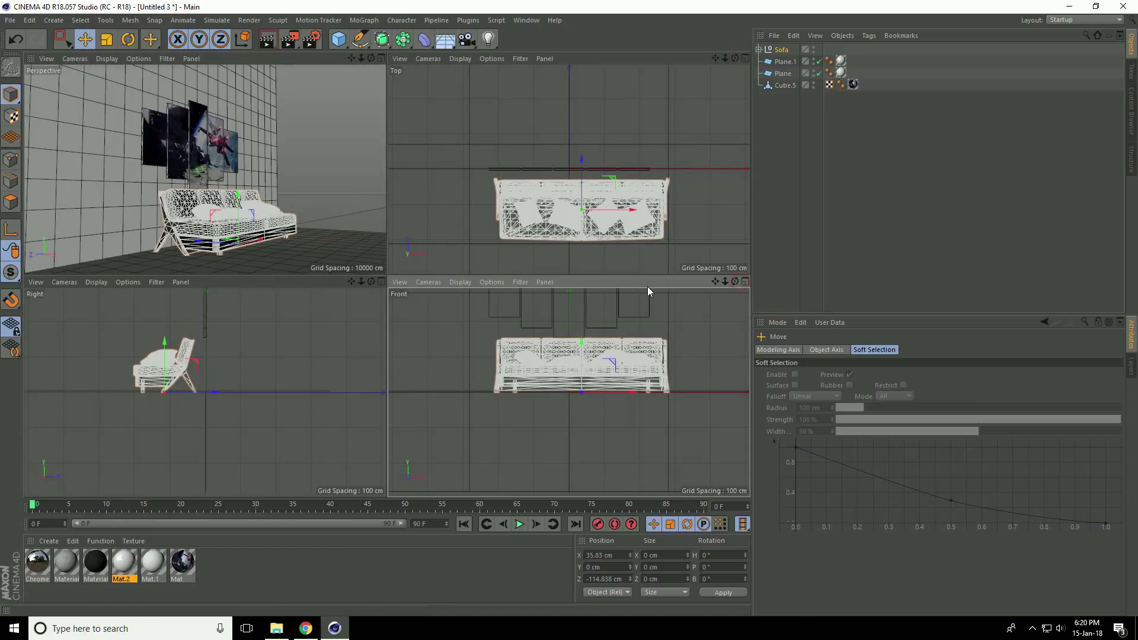
{"action": "left_click", "coordinate": [744, 284]}
{"action": "scroll", "coordinate": [400, 120], "scroll_direction": "up", "scroll_amount": 3}
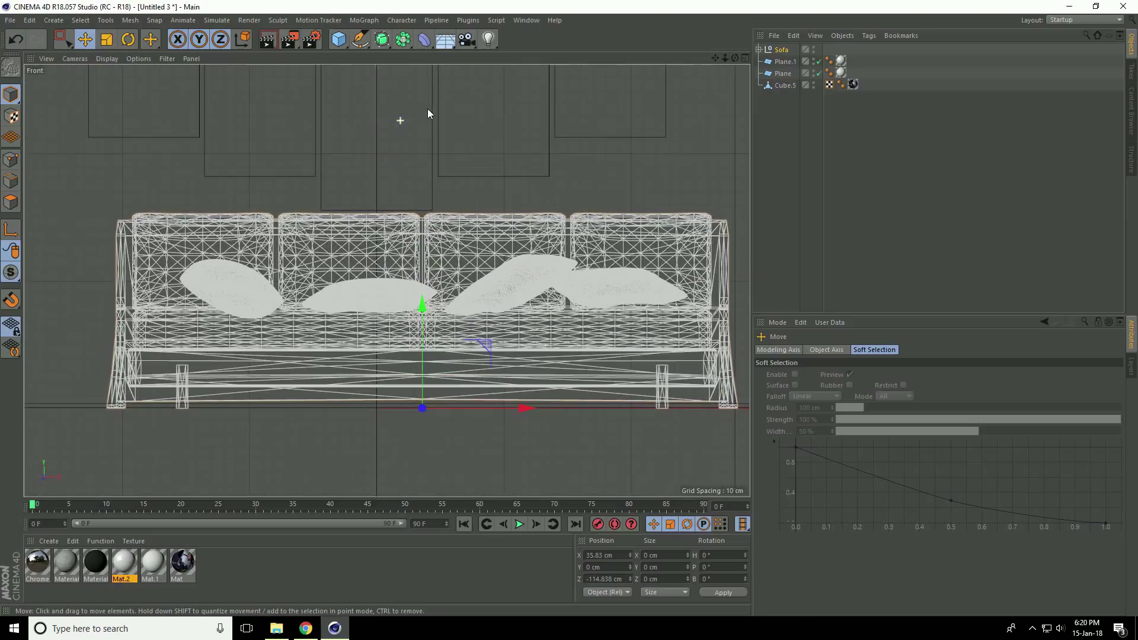
{"action": "left_click_drag", "start_coordinate": [422, 310], "coordinate": [427, 311]}
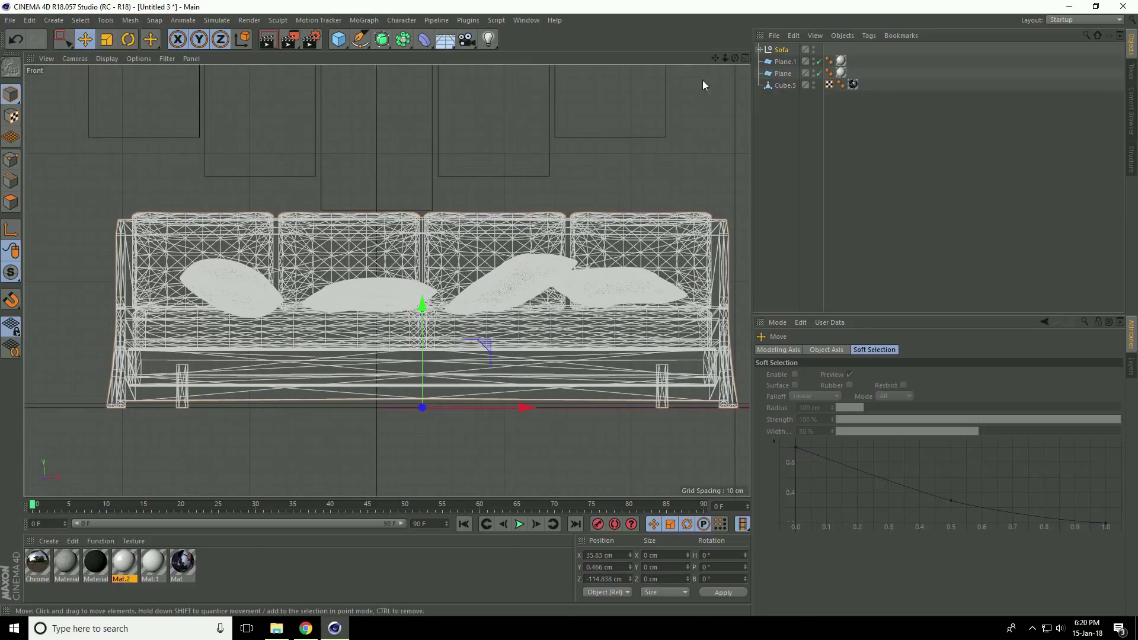
In the maximized Perspective view, select Cube.5, the wall pictures, and lift it along Y
{"action": "left_click", "coordinate": [748, 56]}
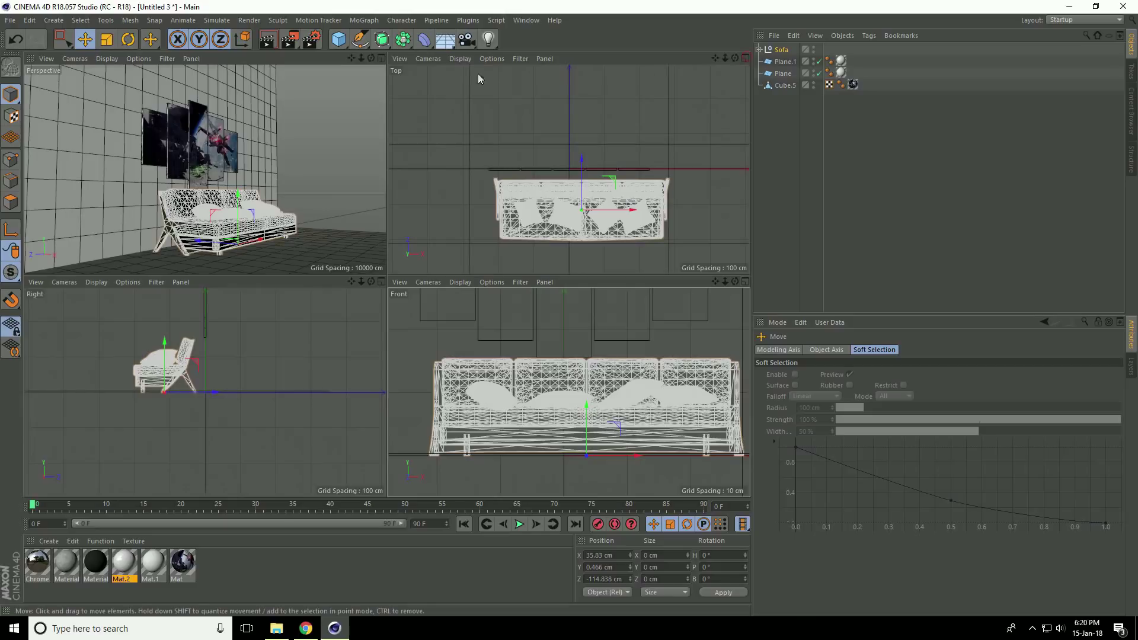
{"action": "left_click", "coordinate": [381, 58]}
{"action": "left_click_drag", "start_coordinate": [356, 267], "coordinate": [267, 267], "text": "alt"}
{"action": "left_click_drag", "start_coordinate": [394, 341], "coordinate": [356, 328], "text": "alt"}
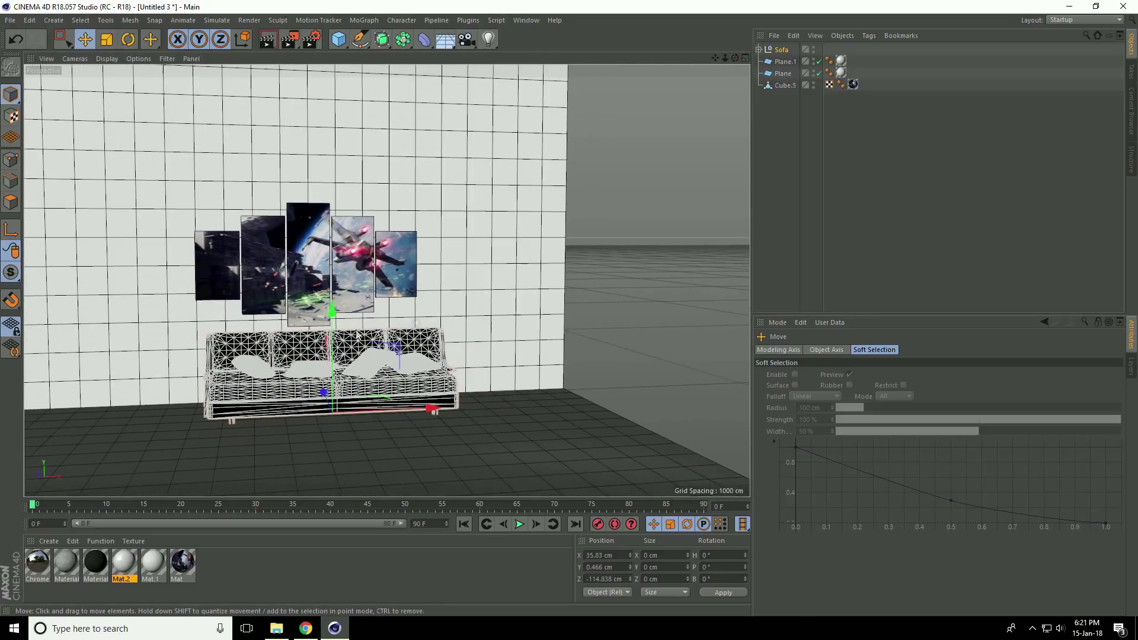
{"action": "scroll", "coordinate": [258, 289], "scroll_direction": "up", "scroll_amount": 3}
{"action": "left_click", "coordinate": [343, 248]}
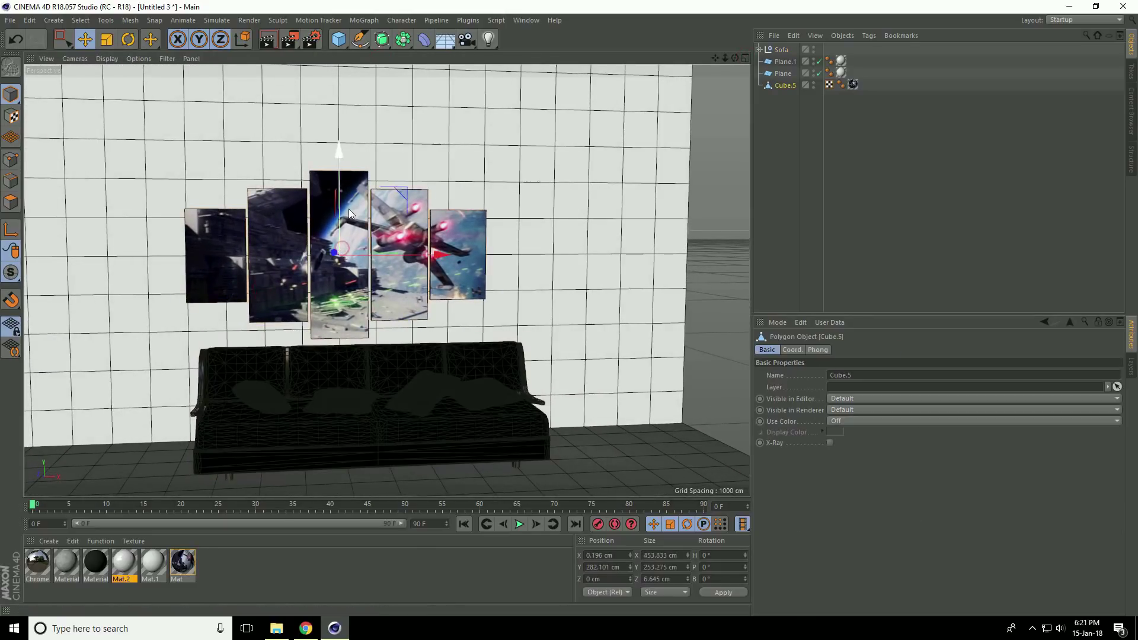
{"action": "left_click_drag", "start_coordinate": [337, 151], "coordinate": [339, 121]}
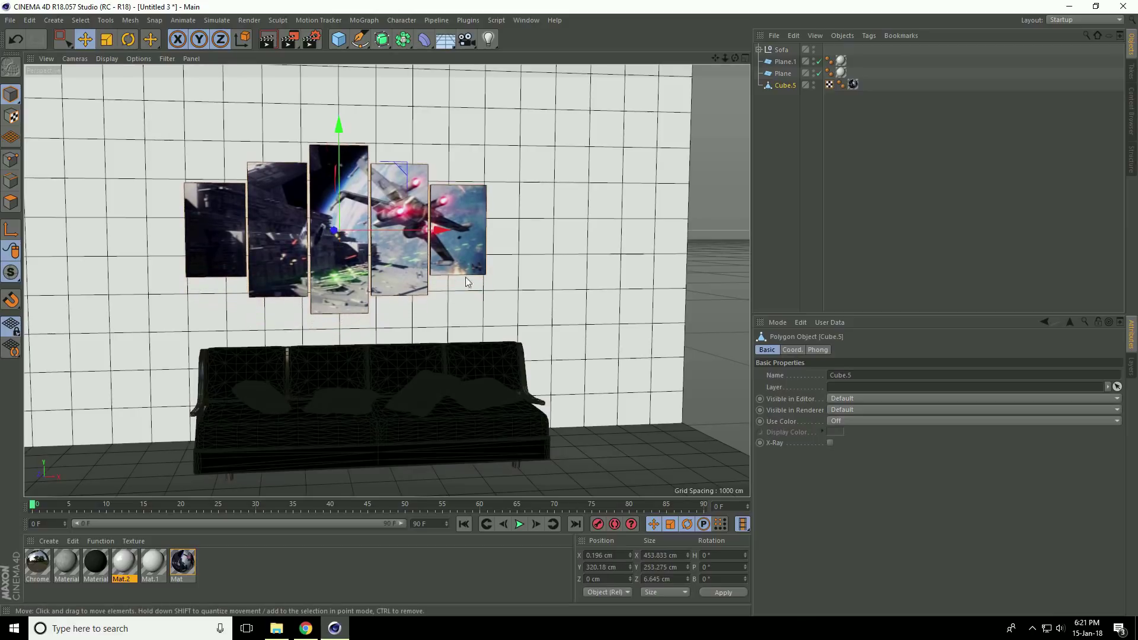
{"action": "scroll", "coordinate": [460, 348], "scroll_direction": "up", "scroll_amount": 4}
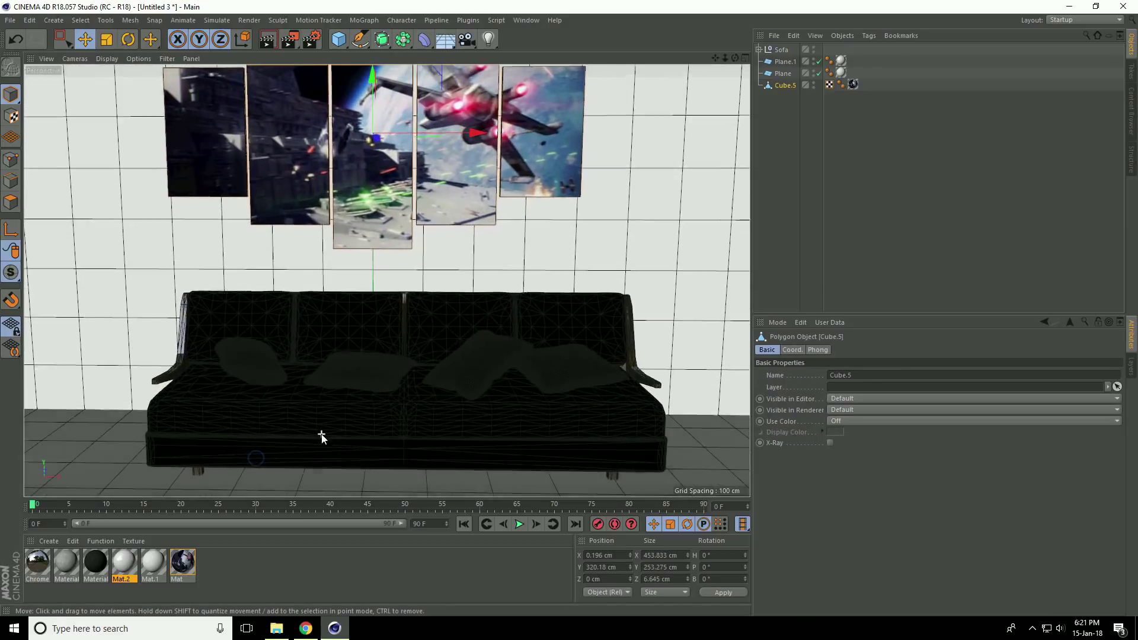
{"action": "scroll", "coordinate": [322, 436], "scroll_direction": "up", "scroll_amount": 2}
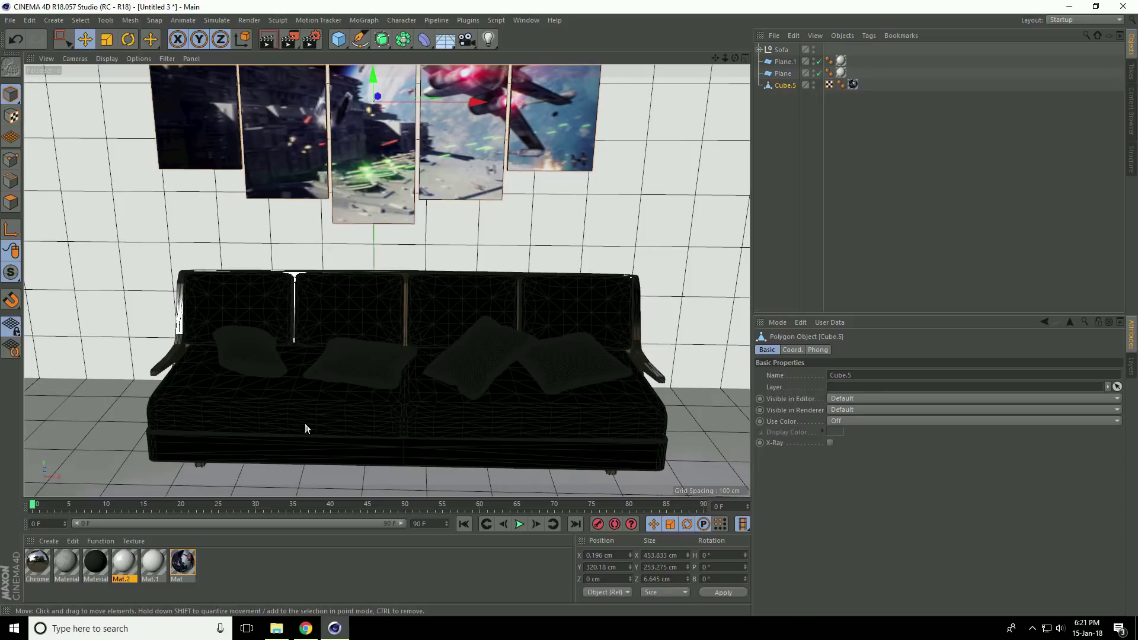
Load 451896.jpg from the Sof folder as the dark sofa material's Color texture
{"action": "left_click", "coordinate": [95, 562]}
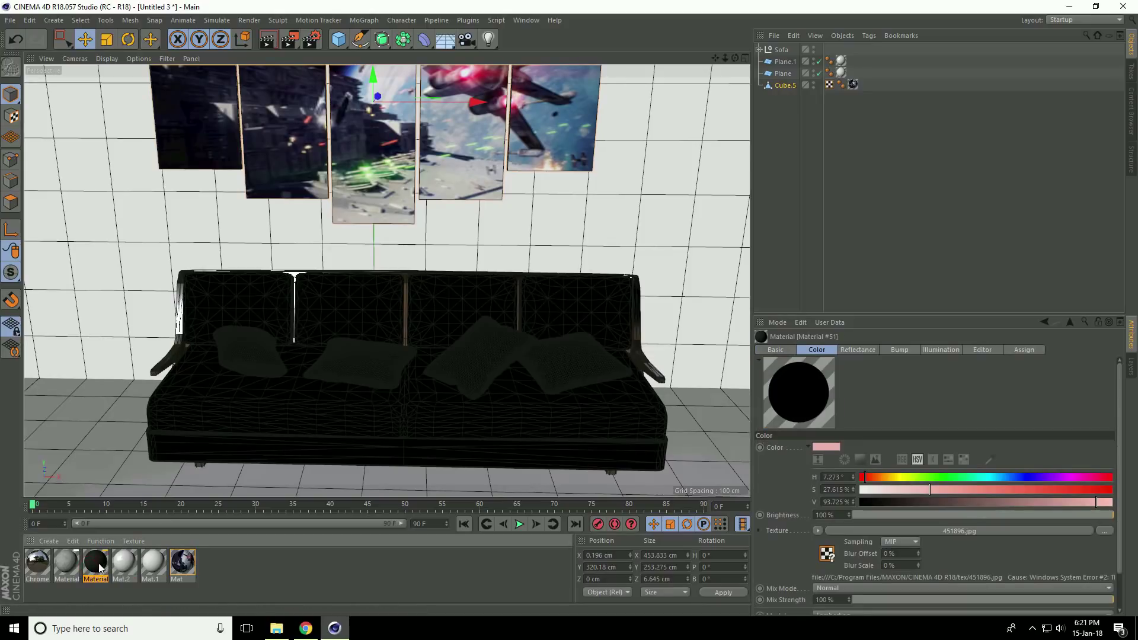
{"action": "double_click", "coordinate": [95, 562]}
{"action": "left_click", "coordinate": [197, 206]}
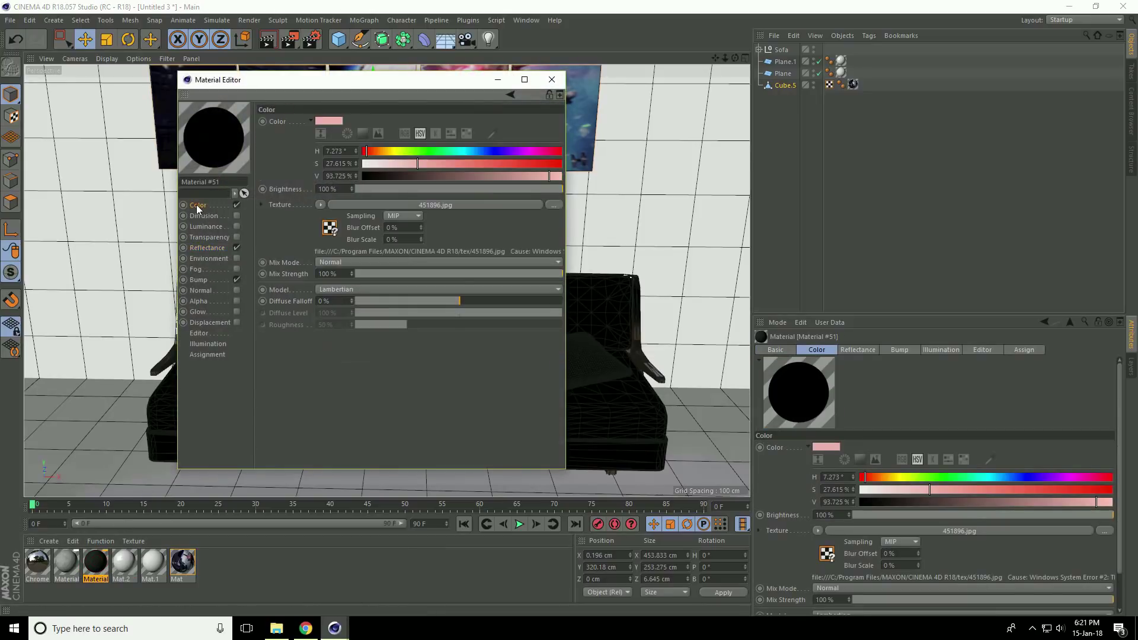
{"action": "left_click", "coordinate": [555, 205]}
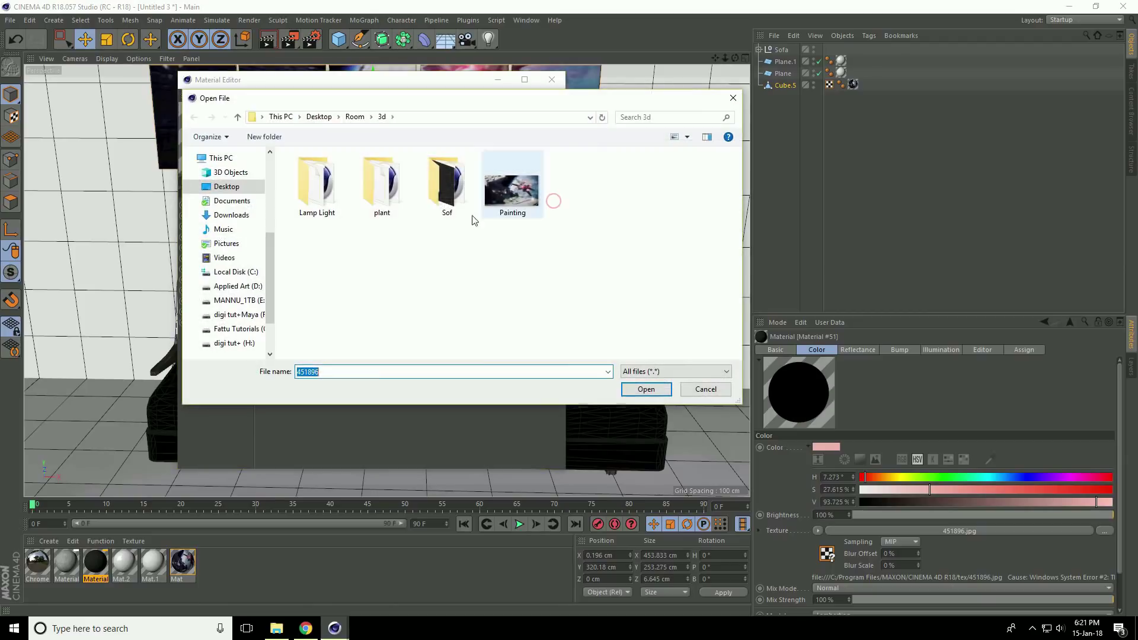
{"action": "double_click", "coordinate": [445, 188]}
{"action": "left_click", "coordinate": [447, 185]}
{"action": "left_click", "coordinate": [335, 190]}
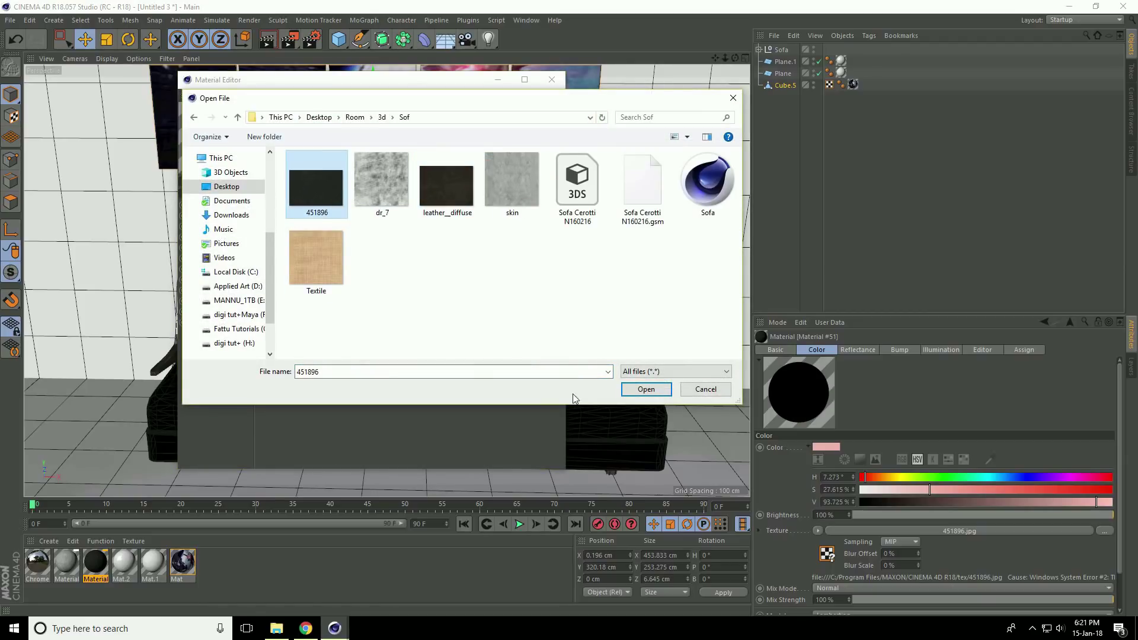
{"action": "left_click", "coordinate": [646, 389]}
{"action": "left_click", "coordinate": [636, 355]}
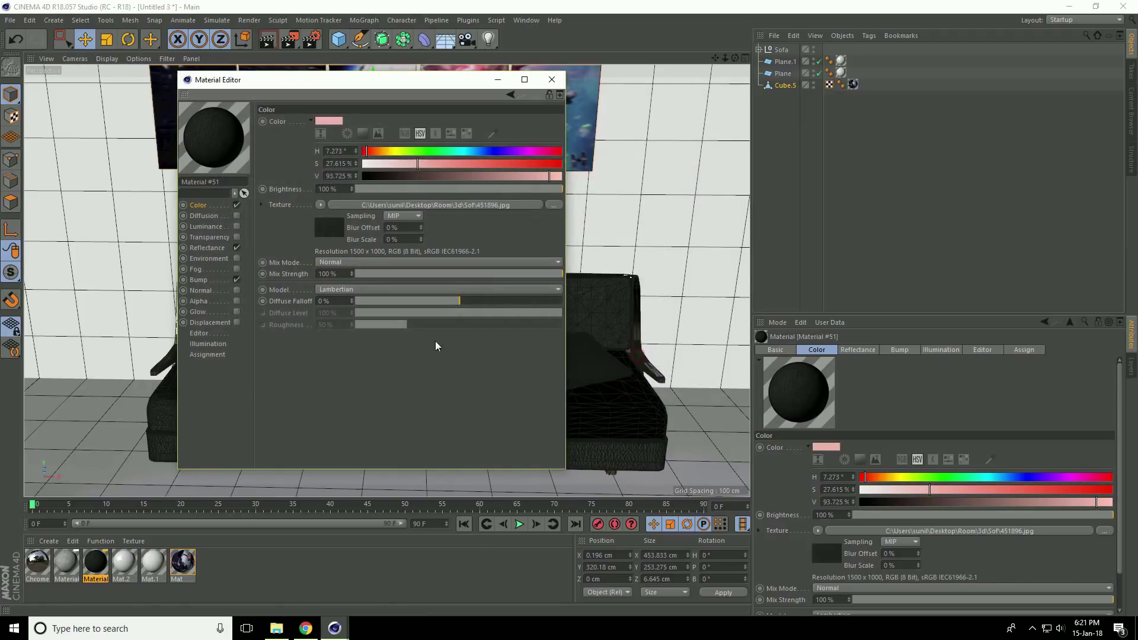
Use 451896.jpg as the material's Bump texture too, then switch the viewport to Gouraud Shading
{"action": "left_click", "coordinate": [198, 279]}
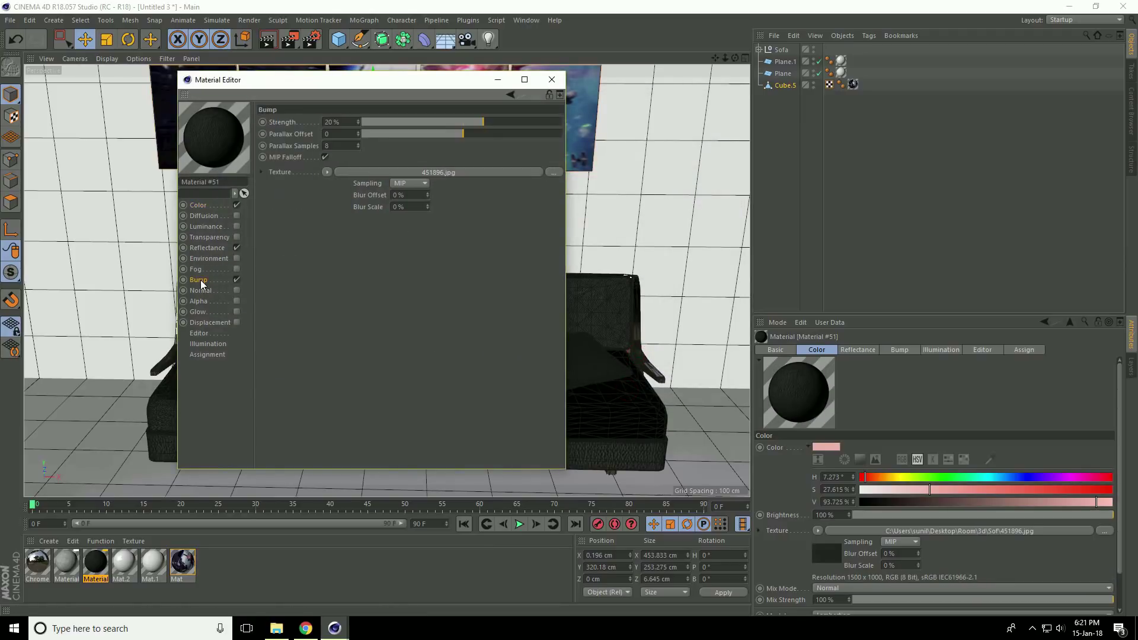
{"action": "left_click", "coordinate": [553, 177]}
{"action": "left_click", "coordinate": [327, 191]}
{"action": "left_click", "coordinate": [646, 390]}
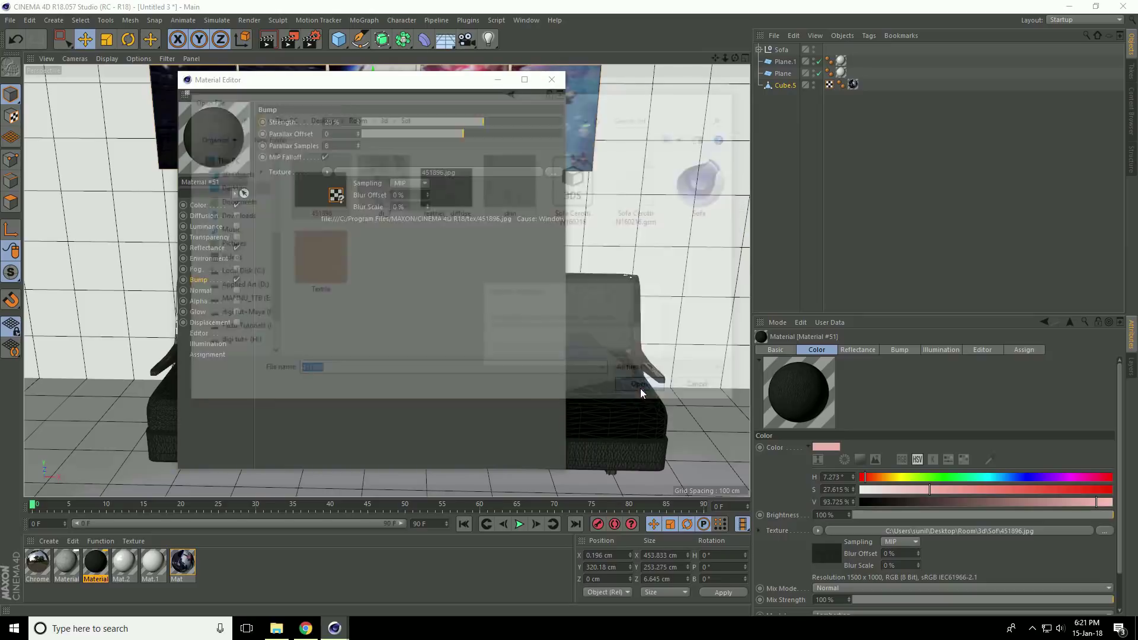
{"action": "left_click", "coordinate": [635, 360]}
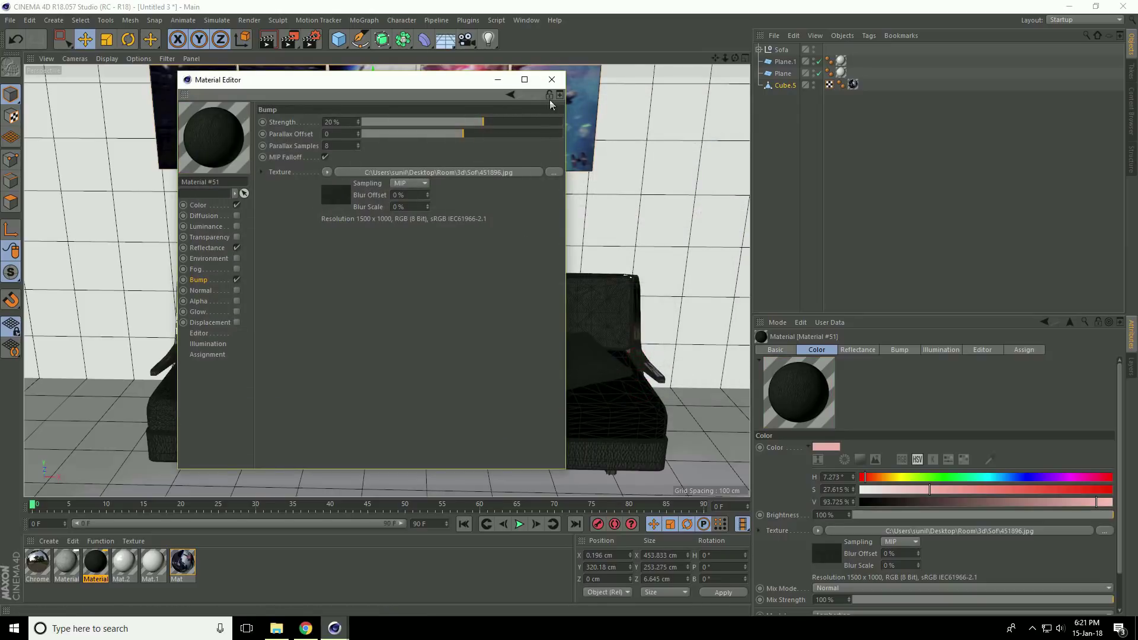
{"action": "left_click", "coordinate": [551, 80]}
{"action": "left_click", "coordinate": [106, 59]}
{"action": "left_click", "coordinate": [136, 75]}
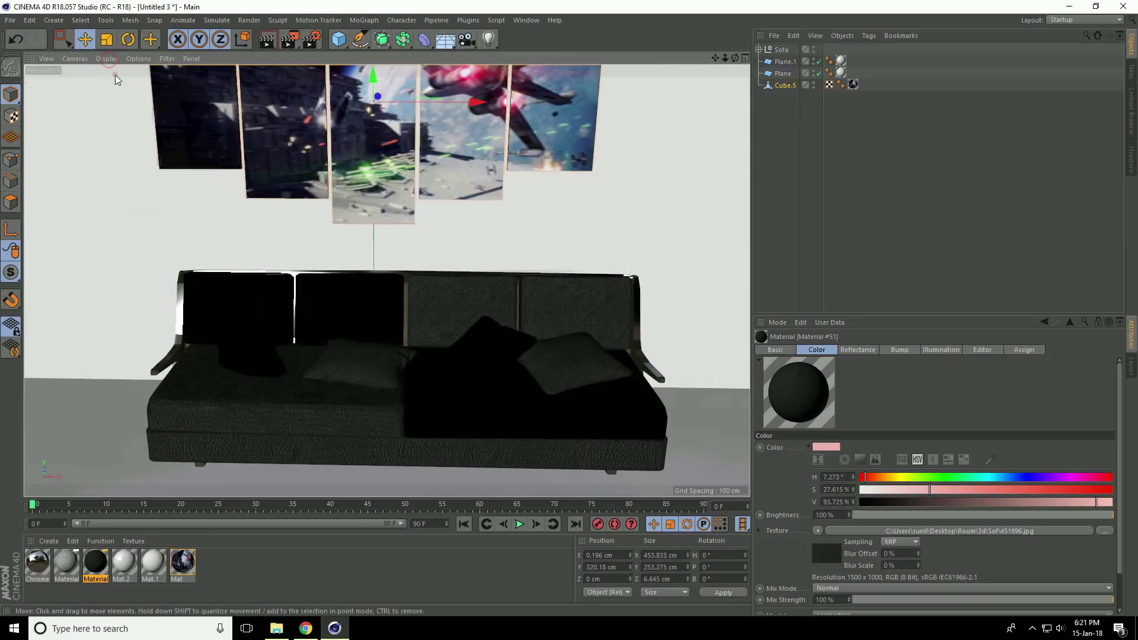
{"action": "scroll", "coordinate": [350, 447], "scroll_direction": "up", "scroll_amount": 5}
{"action": "scroll", "coordinate": [350, 447], "scroll_direction": "down", "scroll_amount": 2}
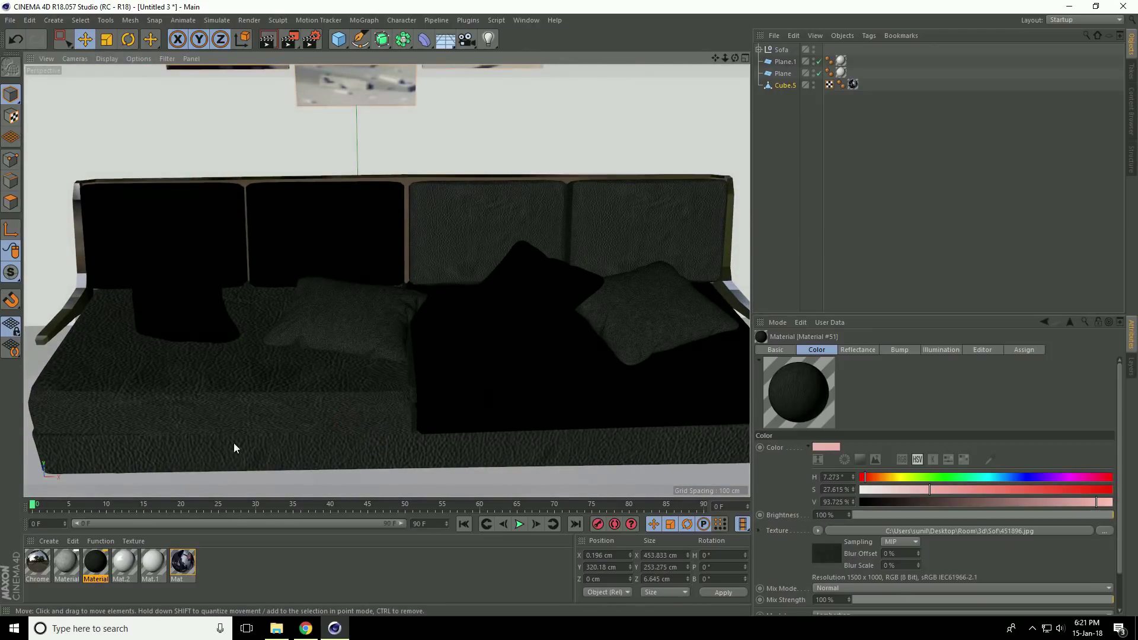
Load the skin image as Material #52's Color texture without copying it into the project
{"action": "double_click", "coordinate": [65, 562]}
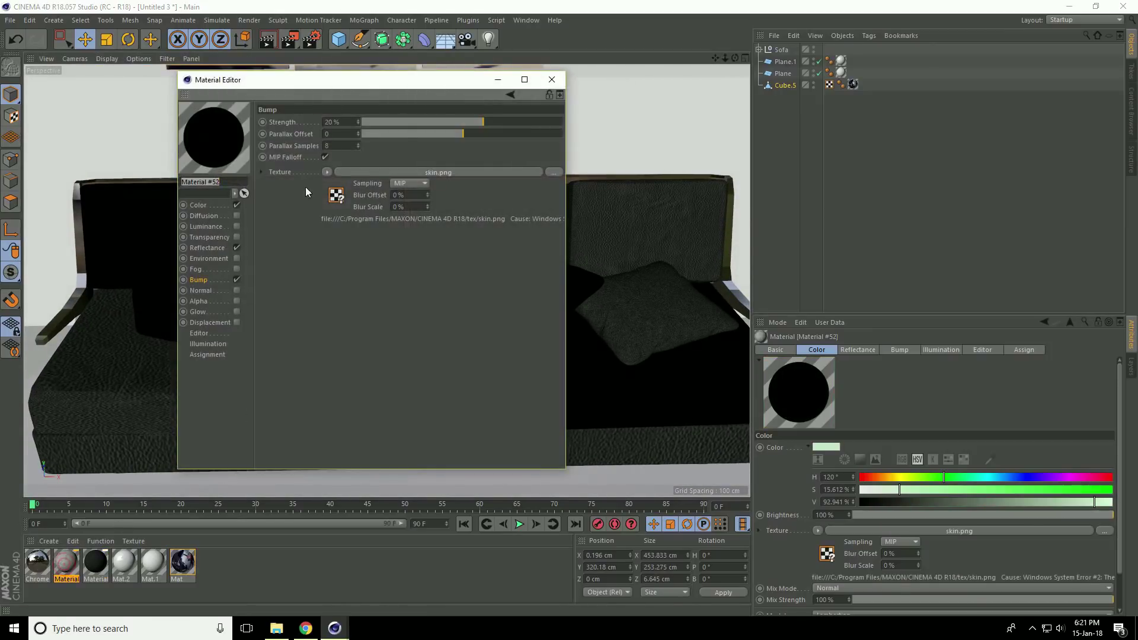
{"action": "left_click", "coordinate": [203, 206]}
{"action": "left_click", "coordinate": [551, 208]}
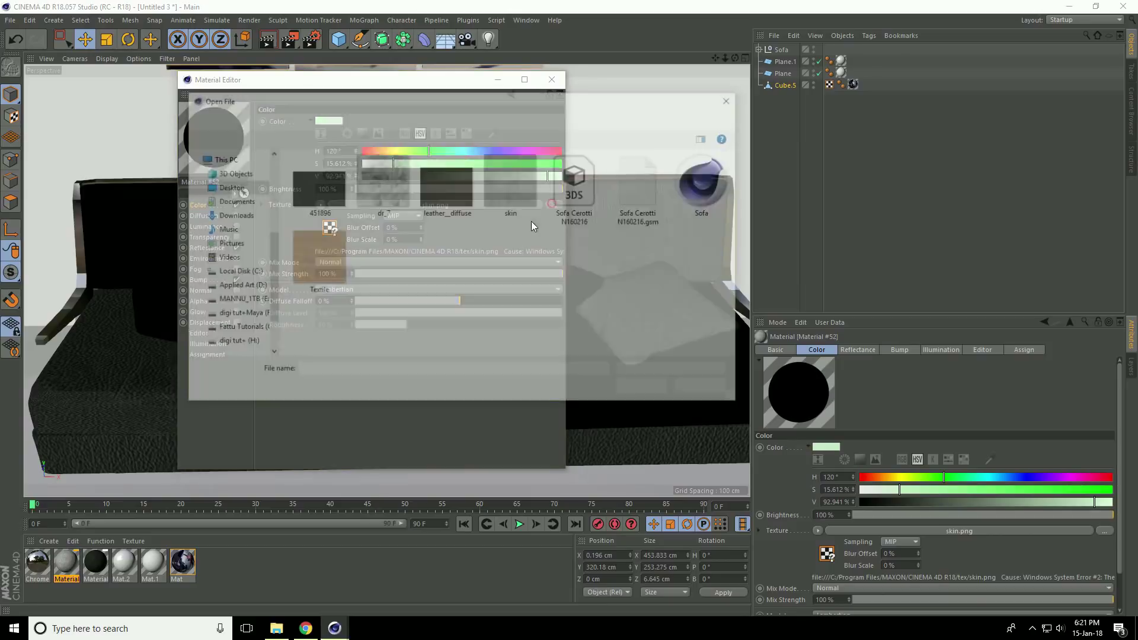
{"action": "left_click", "coordinate": [512, 187]}
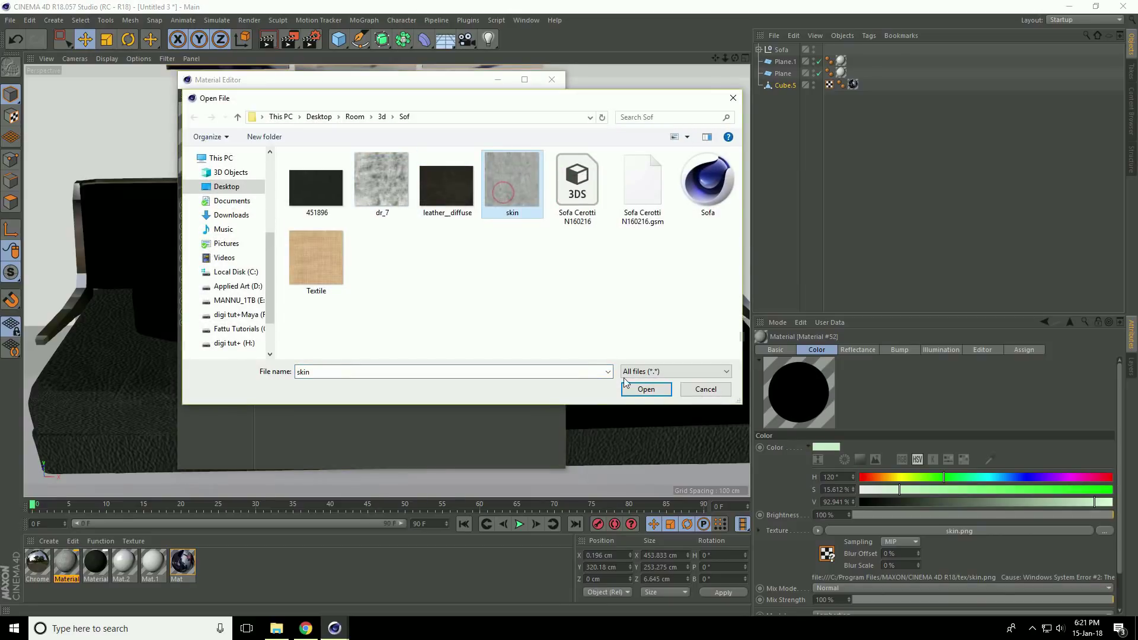
{"action": "left_click", "coordinate": [646, 390]}
{"action": "left_click", "coordinate": [577, 354]}
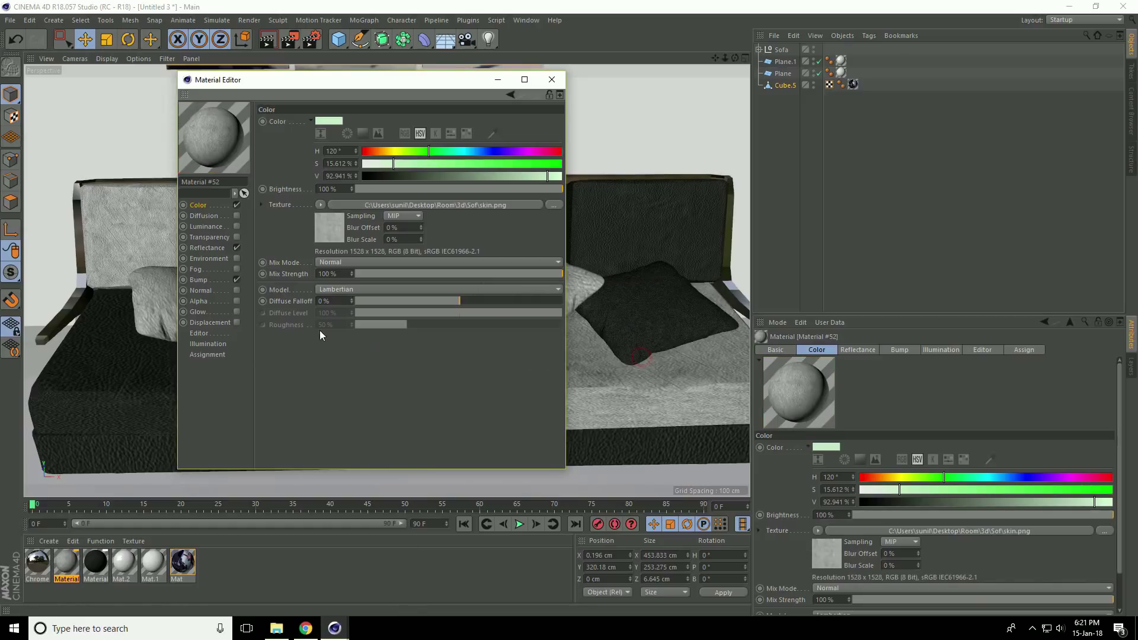
Use the skin image as Material #52's Bump texture too, without copying it into the project
{"action": "left_click", "coordinate": [199, 279]}
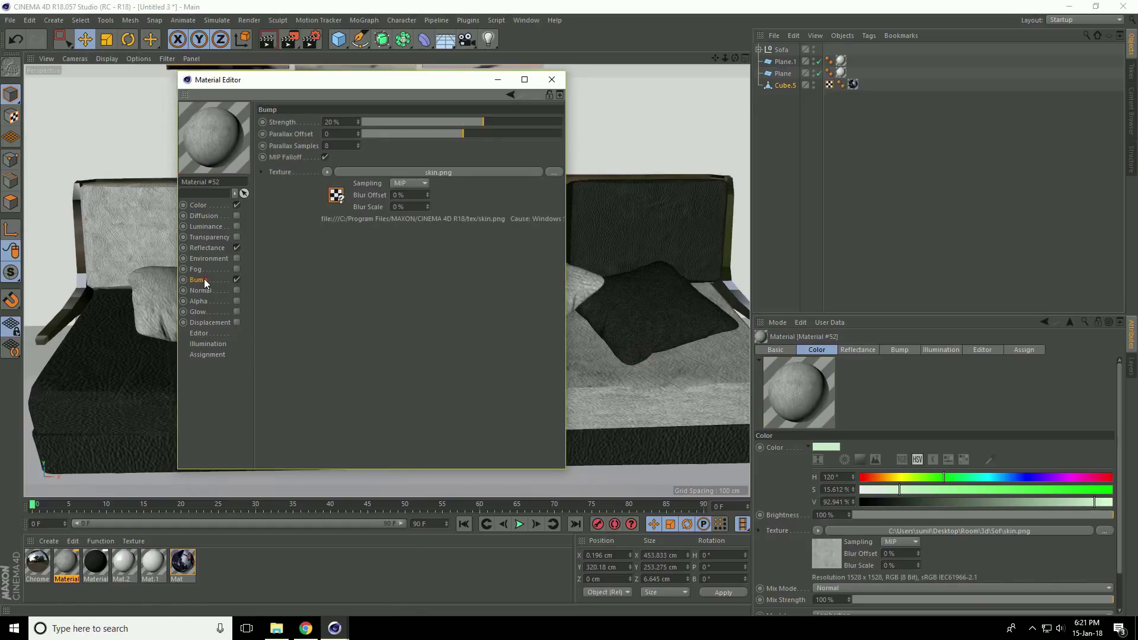
{"action": "left_click", "coordinate": [553, 175]}
{"action": "double_click", "coordinate": [501, 186]}
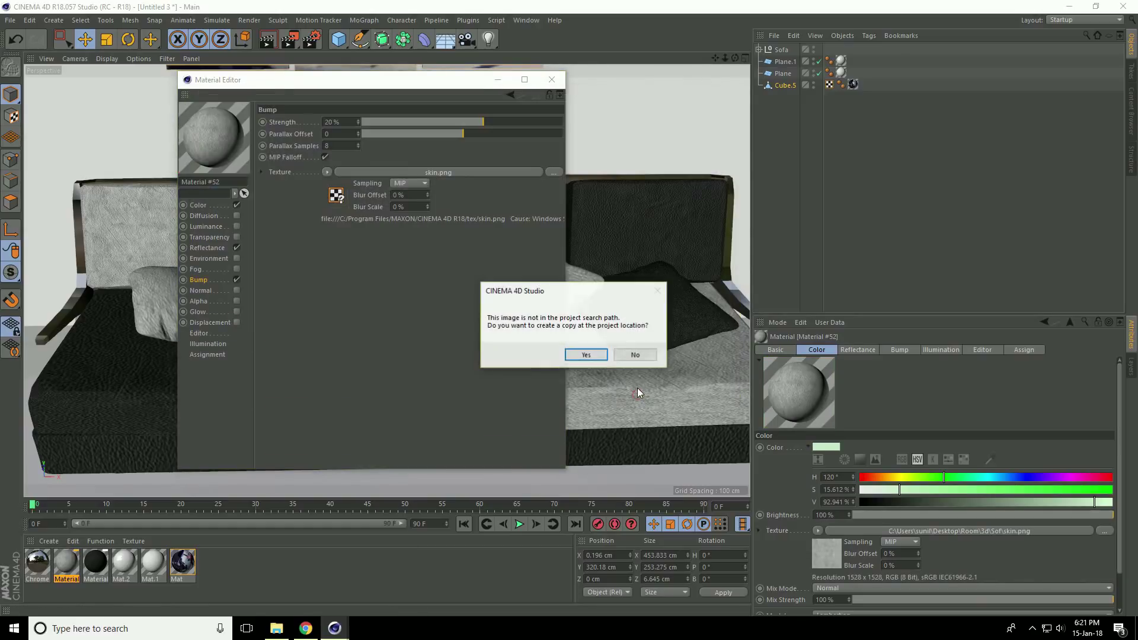
{"action": "left_click", "coordinate": [634, 355]}
{"action": "left_click", "coordinate": [552, 80]}
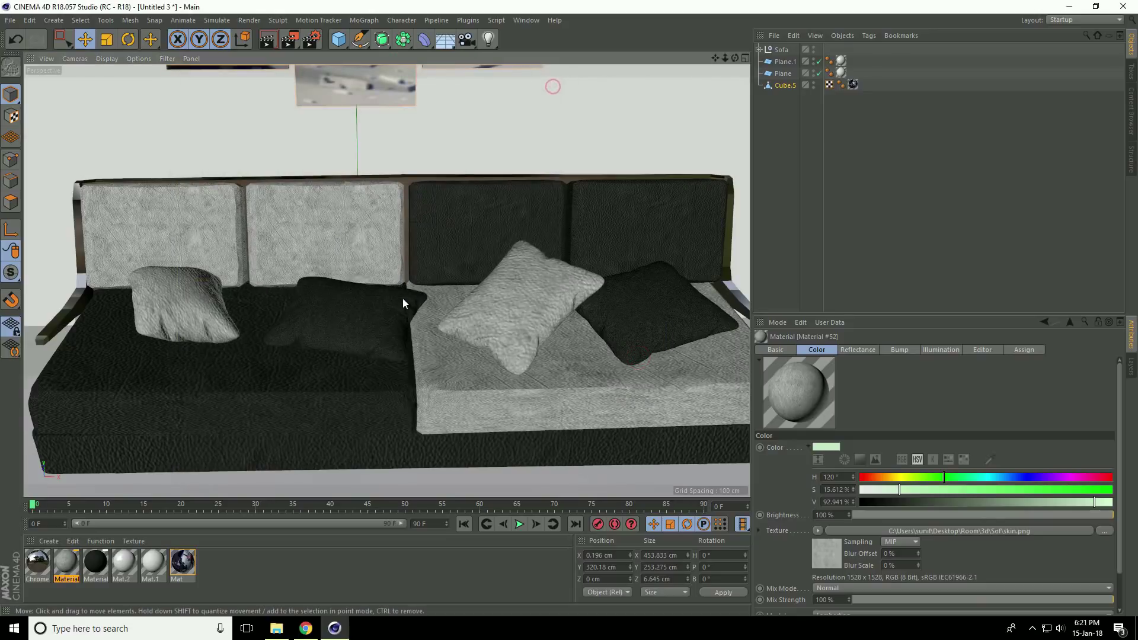
{"action": "scroll", "coordinate": [403, 302], "scroll_direction": "down", "scroll_amount": 3}
{"action": "mouse_move", "coordinate": [422, 352]}
{"action": "left_mouse_down", "text": "alt"}
{"action": "mouse_move", "coordinate": [507, 287]}
{"action": "mouse_move", "coordinate": [370, 326]}
{"action": "mouse_move", "coordinate": [380, 326]}
{"action": "left_mouse_up", "text": "alt"}
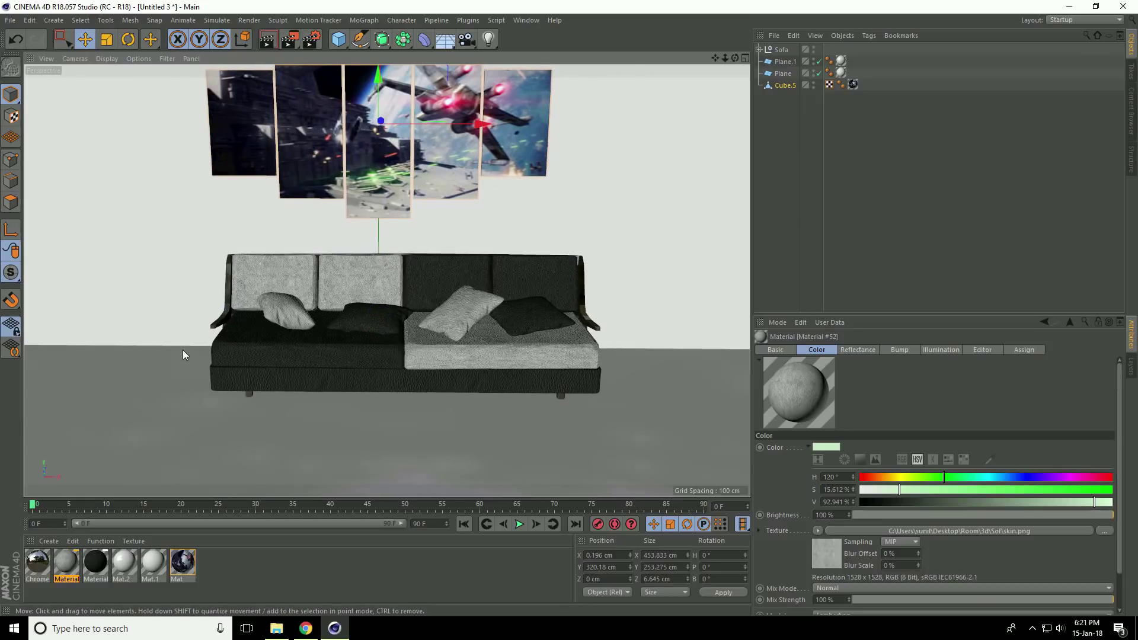
Merge plant.c4d from the 3d/plant folder into the scene
{"action": "left_click", "coordinate": [10, 20]}
{"action": "left_click", "coordinate": [30, 63]}
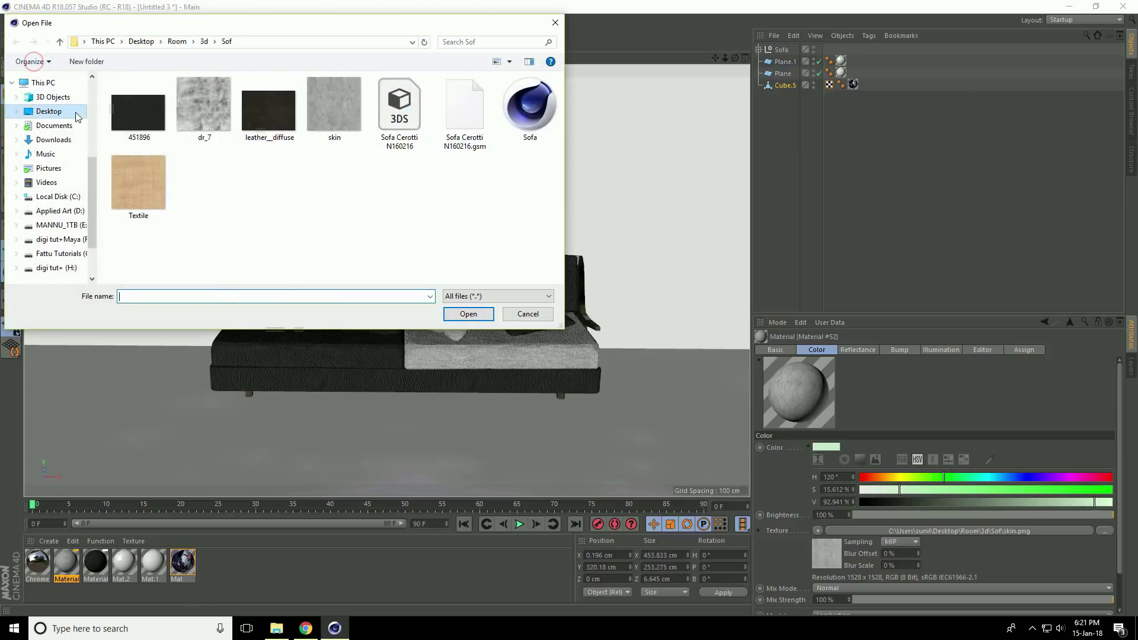
{"action": "left_click", "coordinate": [57, 42]}
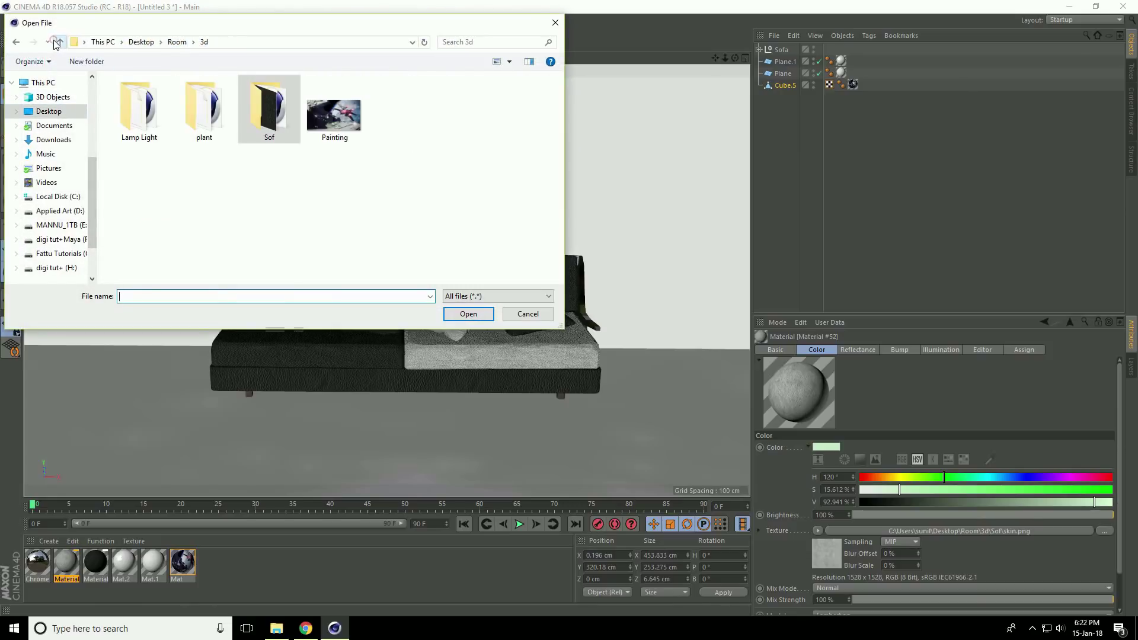
{"action": "double_click", "coordinate": [203, 111]}
{"action": "left_click", "coordinate": [135, 159]}
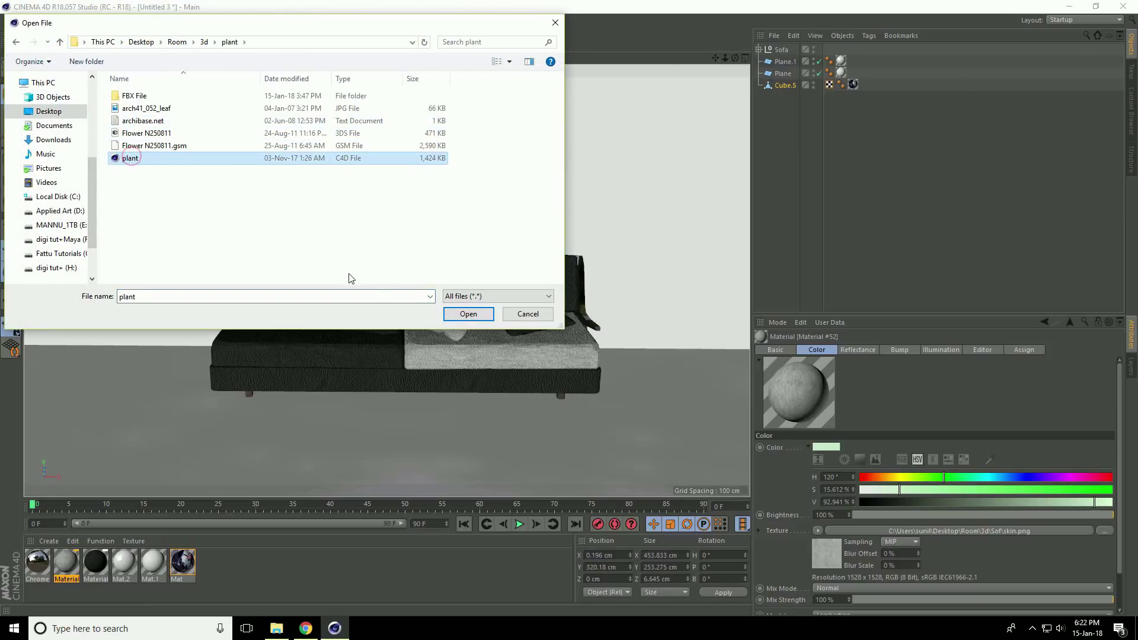
{"action": "left_click", "coordinate": [468, 314]}
{"action": "scroll", "coordinate": [515, 359], "scroll_direction": "up", "scroll_amount": 3}
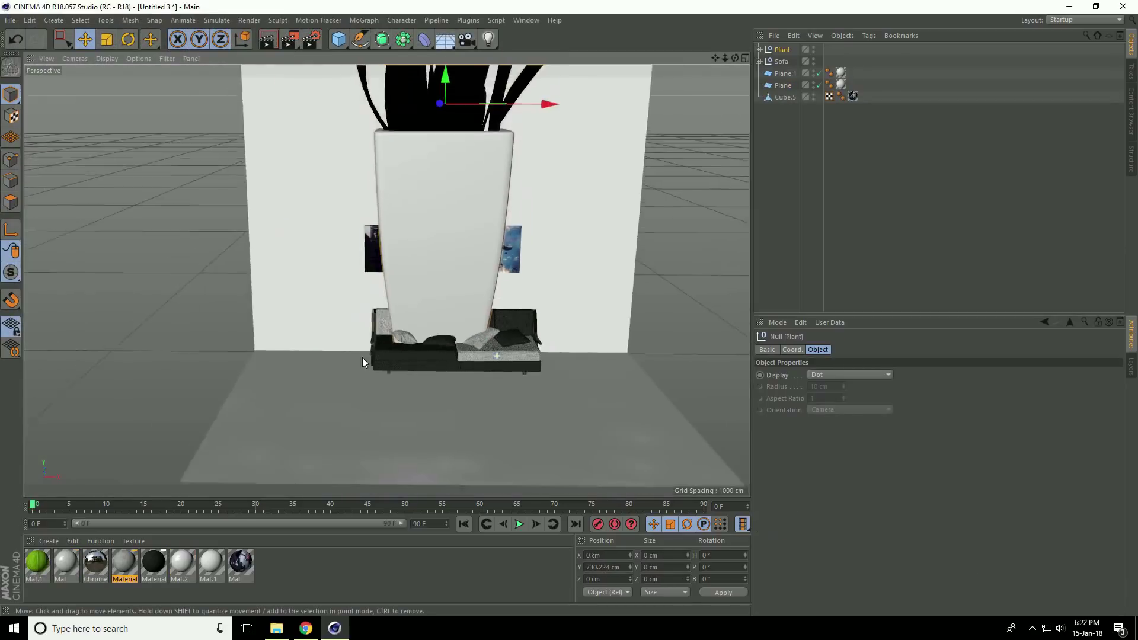
{"action": "scroll", "coordinate": [362, 358], "scroll_direction": "down", "scroll_amount": 3}
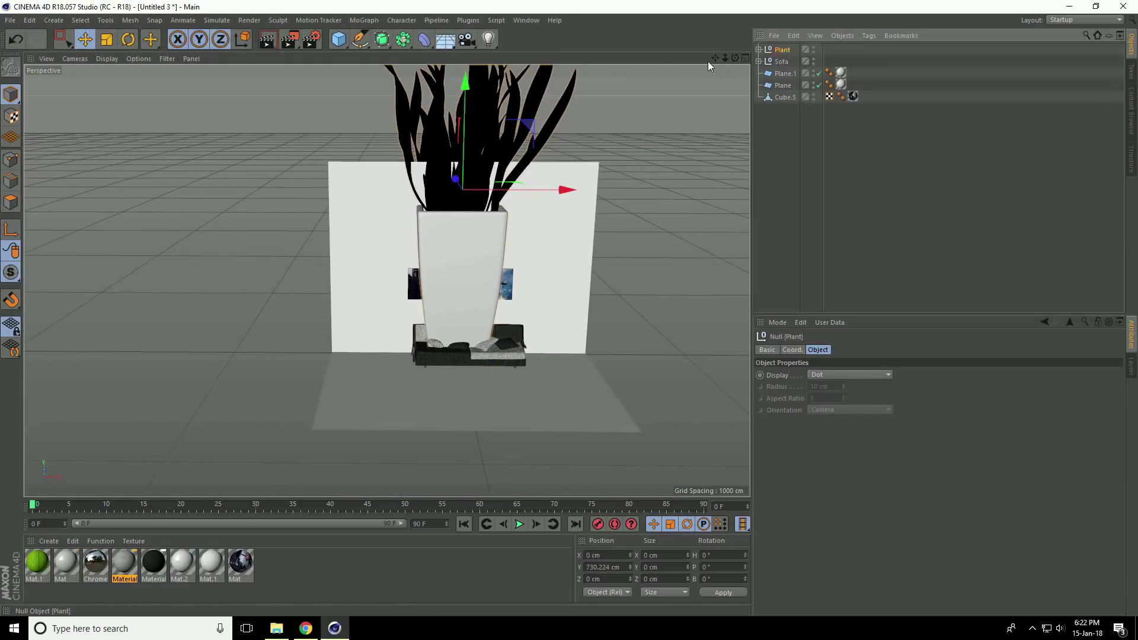
Scale the plant down and move it onto the floor beside the sofa's left end
{"action": "left_click", "coordinate": [106, 38]}
{"action": "left_click_drag", "start_coordinate": [533, 212], "coordinate": [185, 332]}
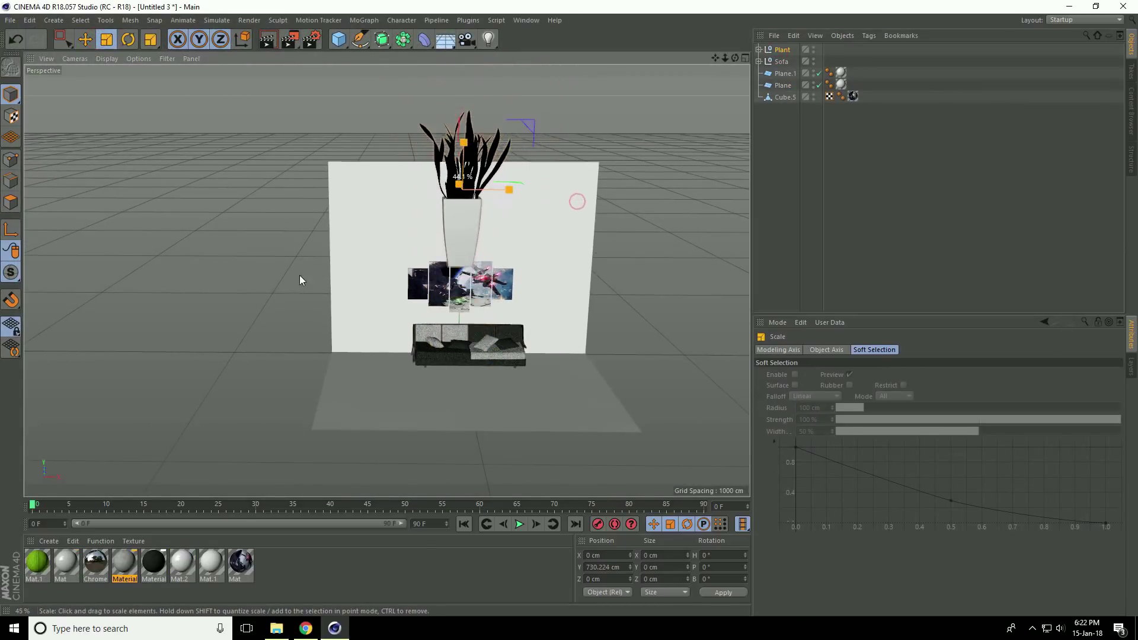
{"action": "left_click", "coordinate": [85, 38]}
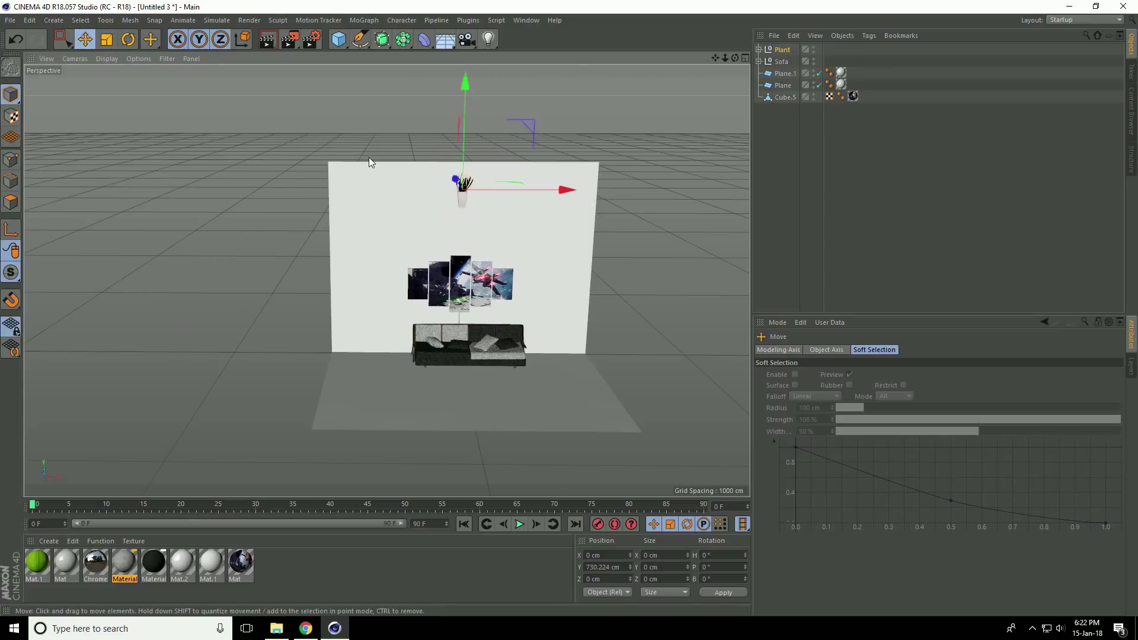
{"action": "left_click_drag", "start_coordinate": [464, 143], "coordinate": [466, 238]}
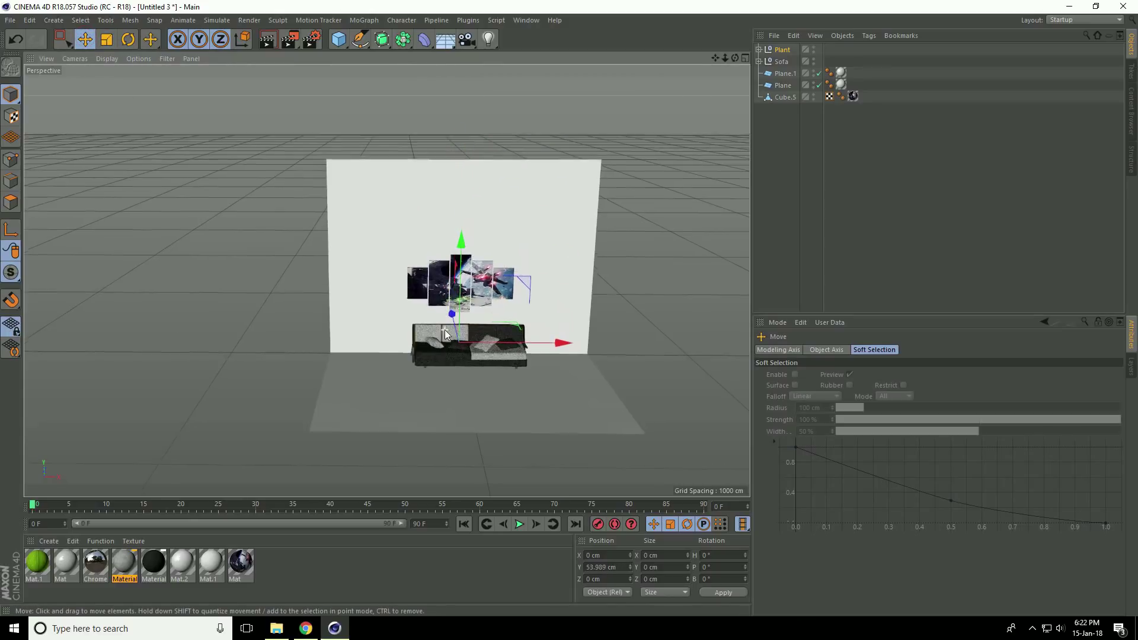
{"action": "scroll", "coordinate": [584, 321], "scroll_direction": "up", "scroll_amount": 8}
{"action": "left_click_drag", "start_coordinate": [594, 374], "coordinate": [572, 373]}
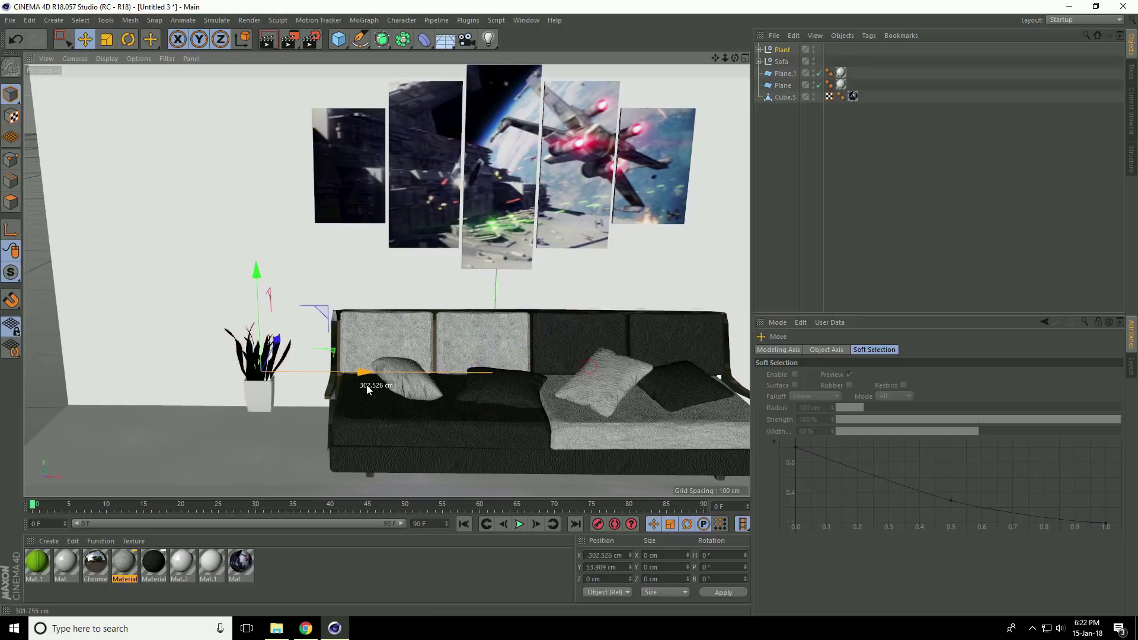
{"action": "left_click_drag", "start_coordinate": [367, 389], "coordinate": [377, 389]}
{"action": "left_click_drag", "start_coordinate": [266, 278], "coordinate": [272, 262]}
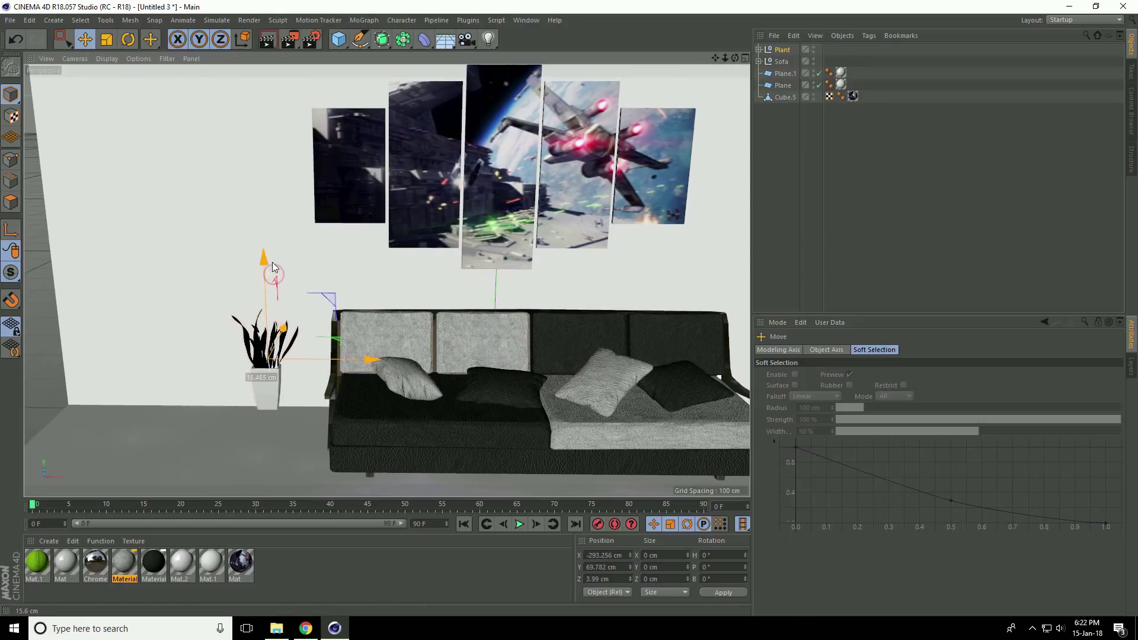
{"action": "left_click_drag", "start_coordinate": [359, 333], "coordinate": [266, 293], "text": "alt"}
{"action": "left_click_drag", "start_coordinate": [258, 355], "coordinate": [208, 358]}
{"action": "left_click_drag", "start_coordinate": [283, 264], "coordinate": [291, 258]}
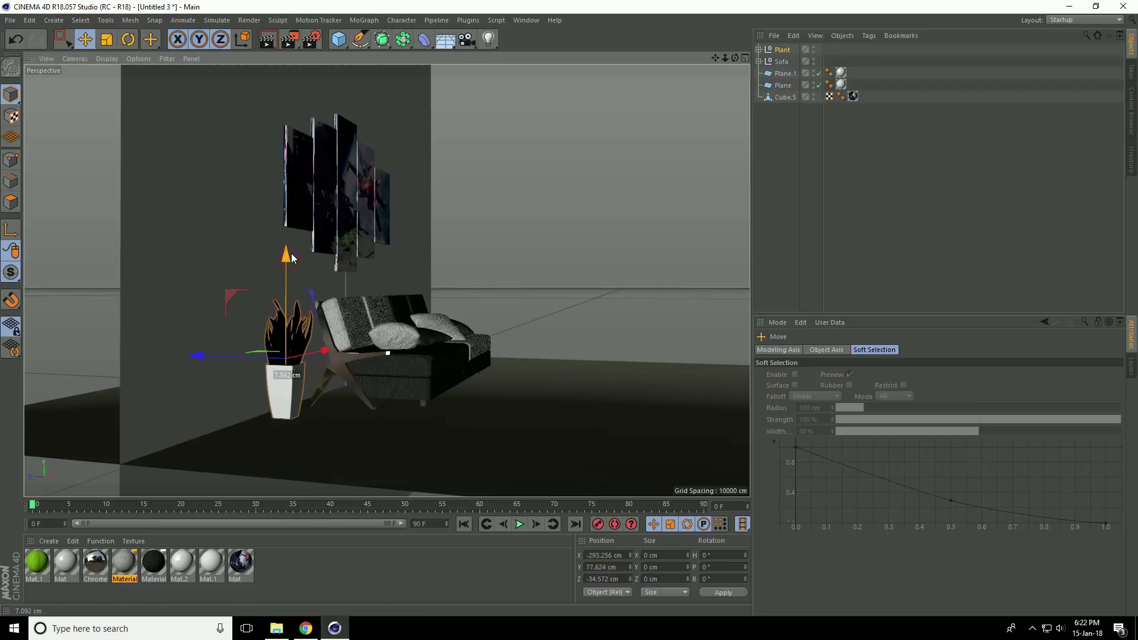
{"action": "left_click_drag", "start_coordinate": [322, 328], "coordinate": [209, 370], "text": "alt"}
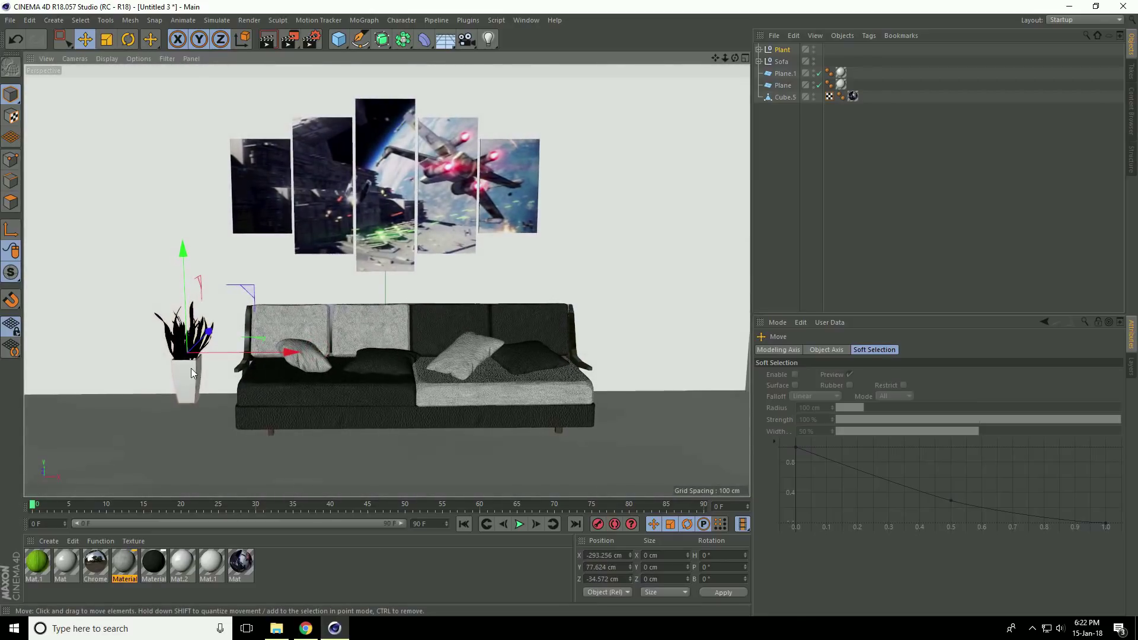
{"action": "scroll", "coordinate": [192, 369], "scroll_direction": "up", "scroll_amount": 5}
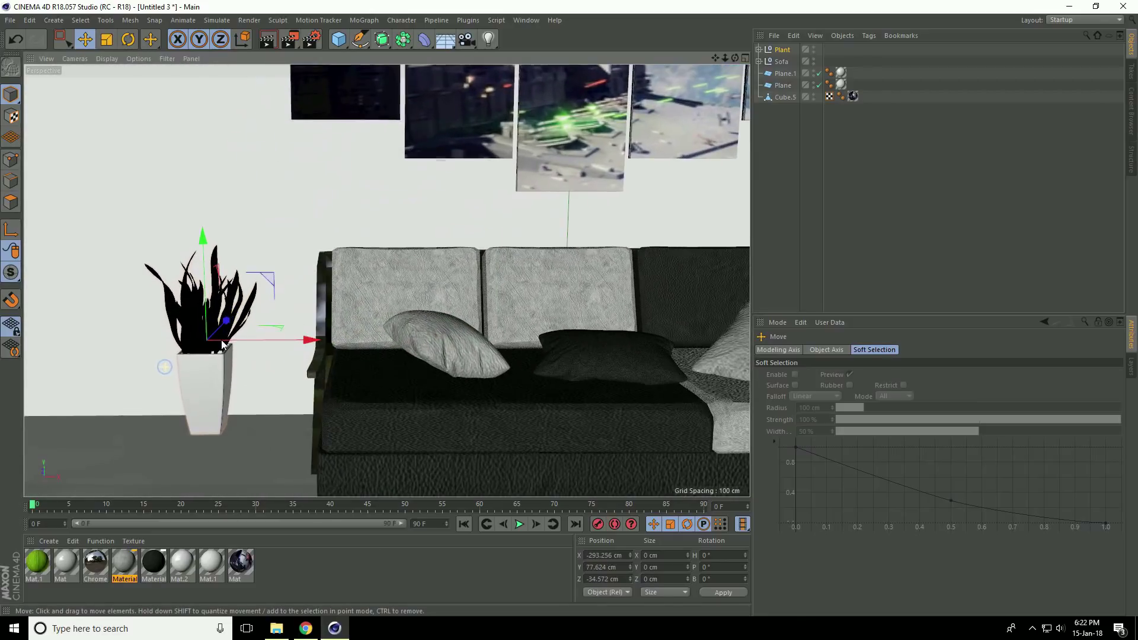
Browse for Mat.1's Color texture in the plant folder, shown as large thumbnails
{"action": "left_click", "coordinate": [39, 560]}
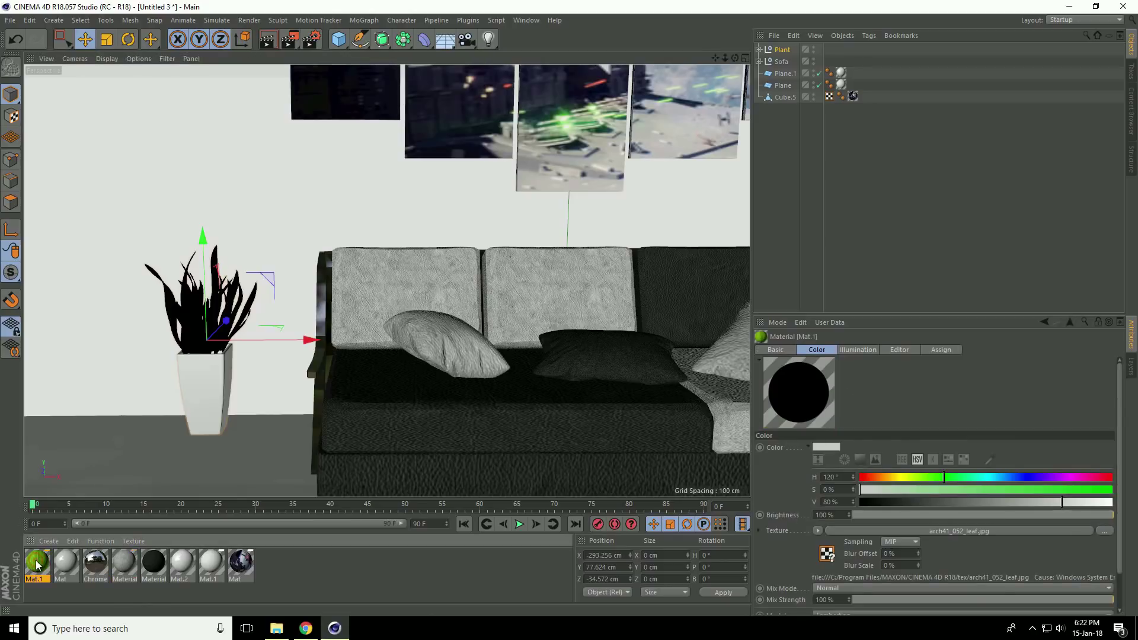
{"action": "double_click", "coordinate": [39, 563]}
{"action": "left_click_drag", "start_coordinate": [330, 78], "coordinate": [471, 87]}
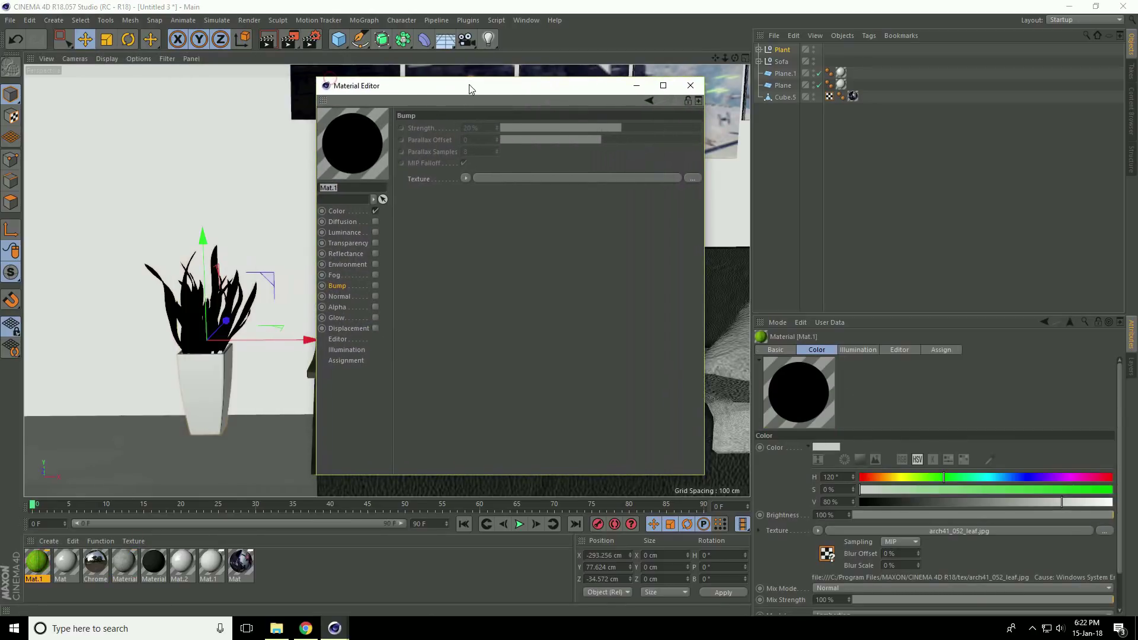
{"action": "left_click", "coordinate": [340, 212]}
{"action": "left_click", "coordinate": [692, 211]}
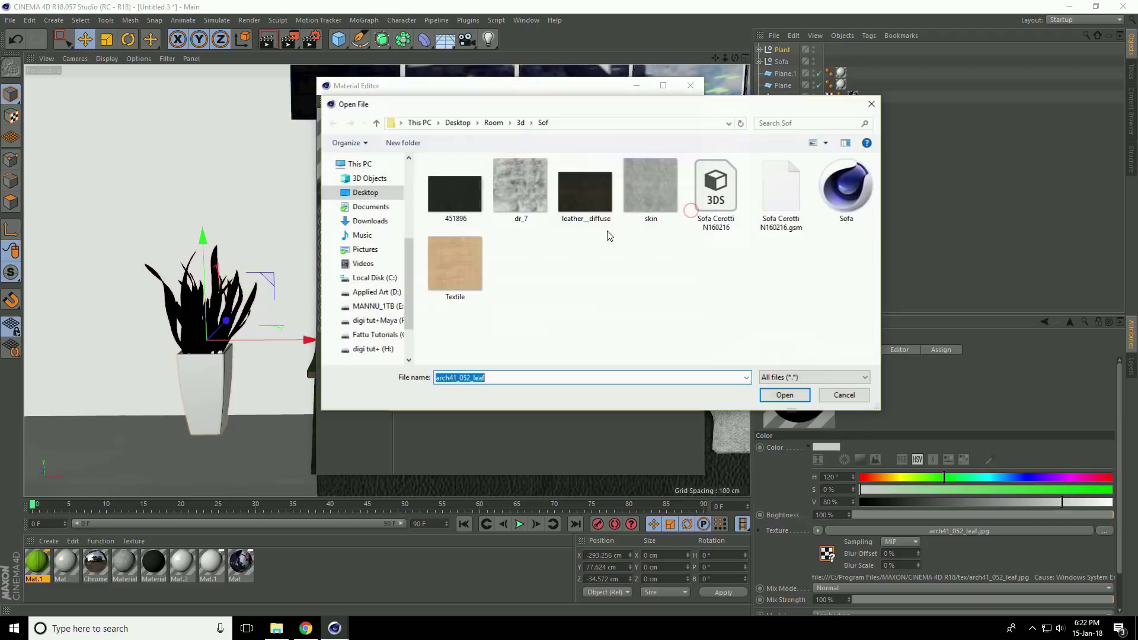
{"action": "left_click", "coordinate": [375, 122]}
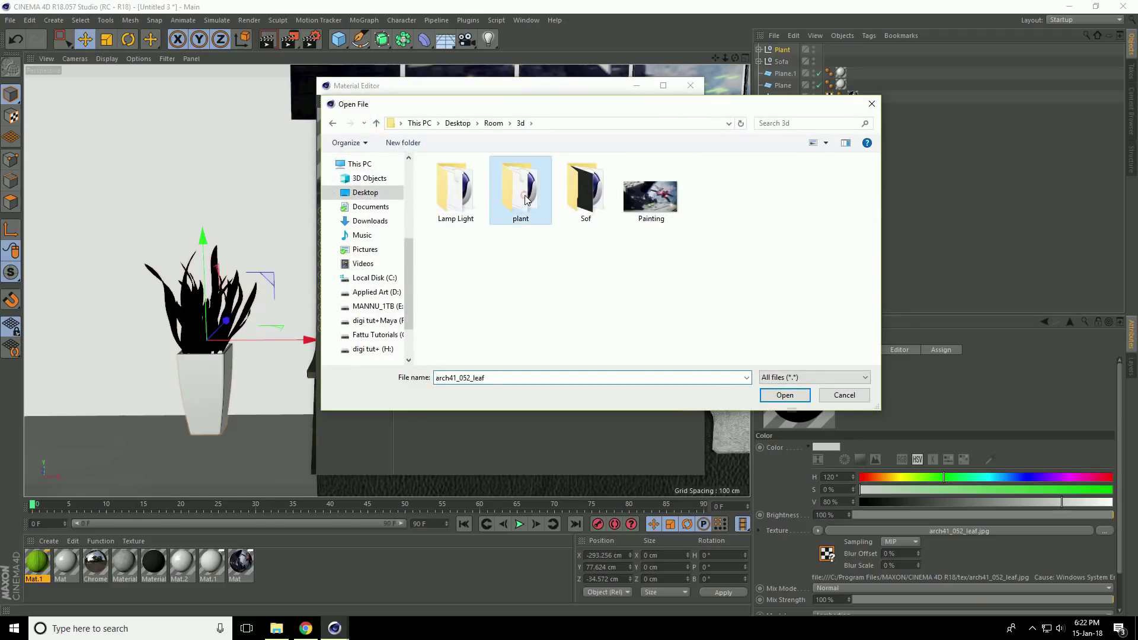
{"action": "double_click", "coordinate": [521, 191]}
{"action": "left_click", "coordinate": [827, 143]}
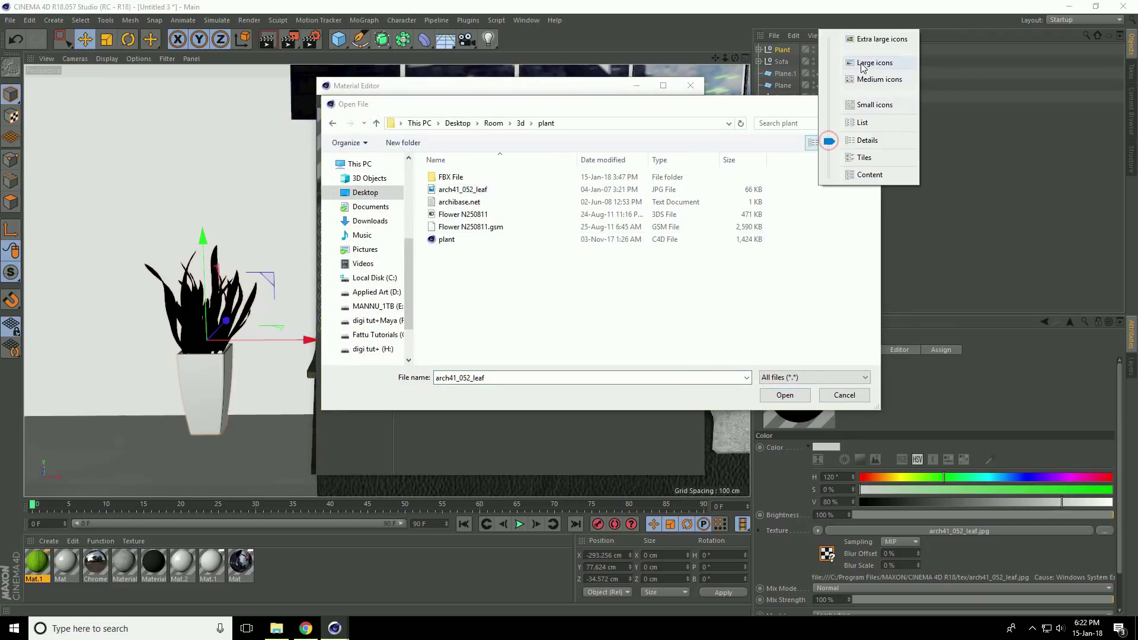
{"action": "left_click", "coordinate": [880, 65]}
Load arch41_052_leaf as Mat.1's Color texture without copying, then frame the room front-on
{"action": "left_click", "coordinate": [533, 221]}
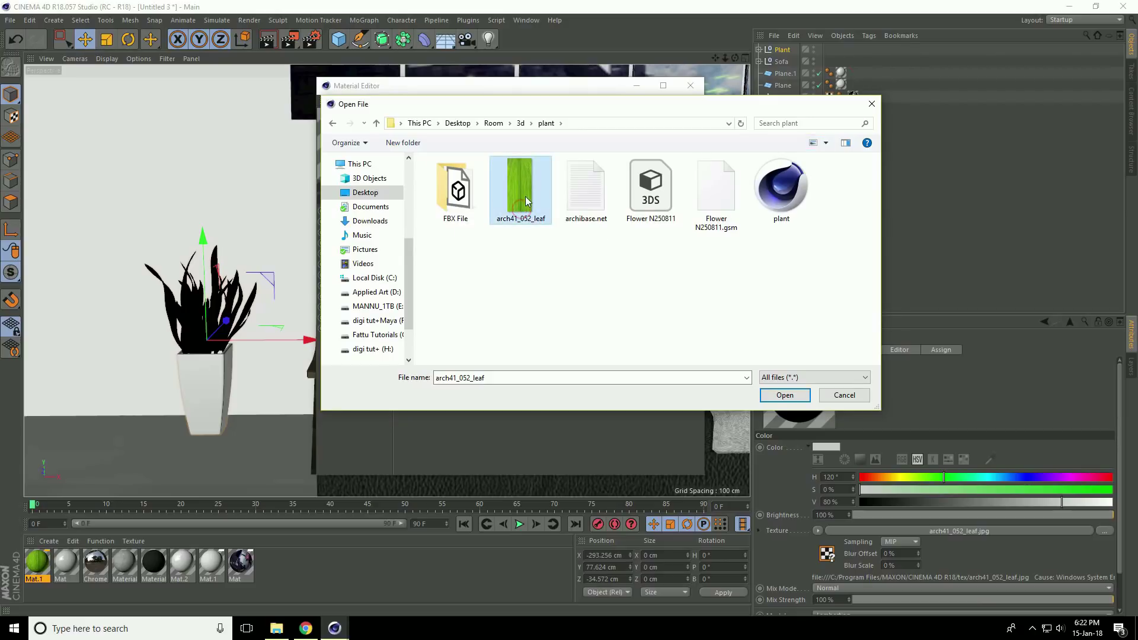
{"action": "left_click", "coordinate": [784, 395]}
{"action": "left_click", "coordinate": [635, 357]}
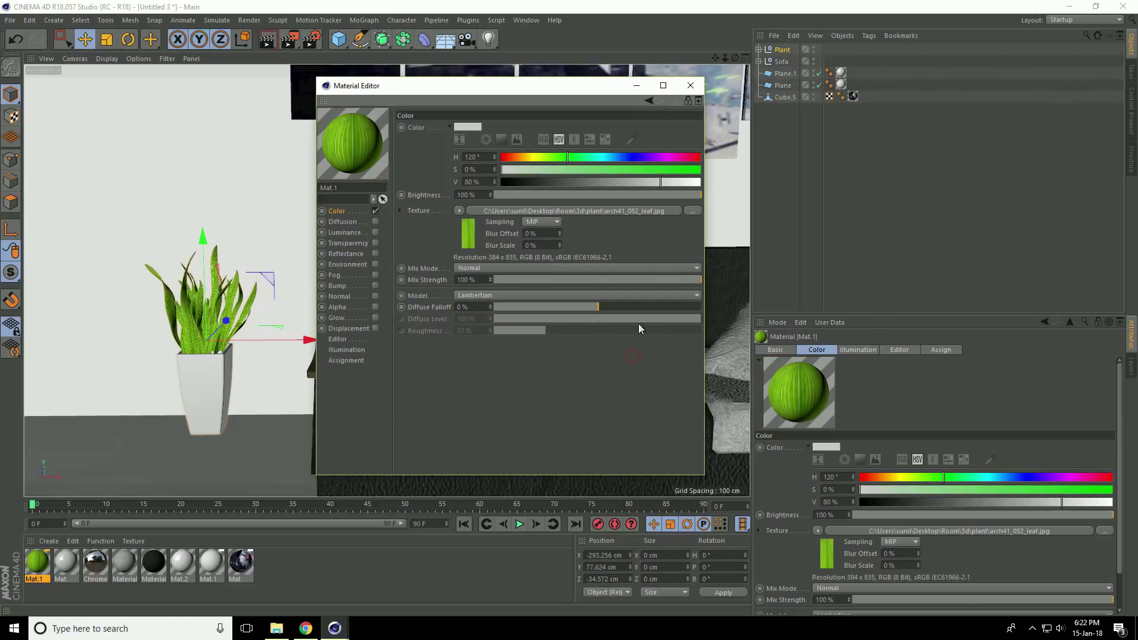
{"action": "left_click", "coordinate": [690, 85]}
{"action": "scroll", "coordinate": [231, 330], "scroll_direction": "up", "scroll_amount": 3}
{"action": "mouse_move", "coordinate": [230, 331]}
{"action": "left_mouse_down", "text": "alt"}
{"action": "mouse_move", "coordinate": [323, 342]}
{"action": "mouse_move", "coordinate": [263, 356]}
{"action": "left_mouse_up", "text": "alt"}
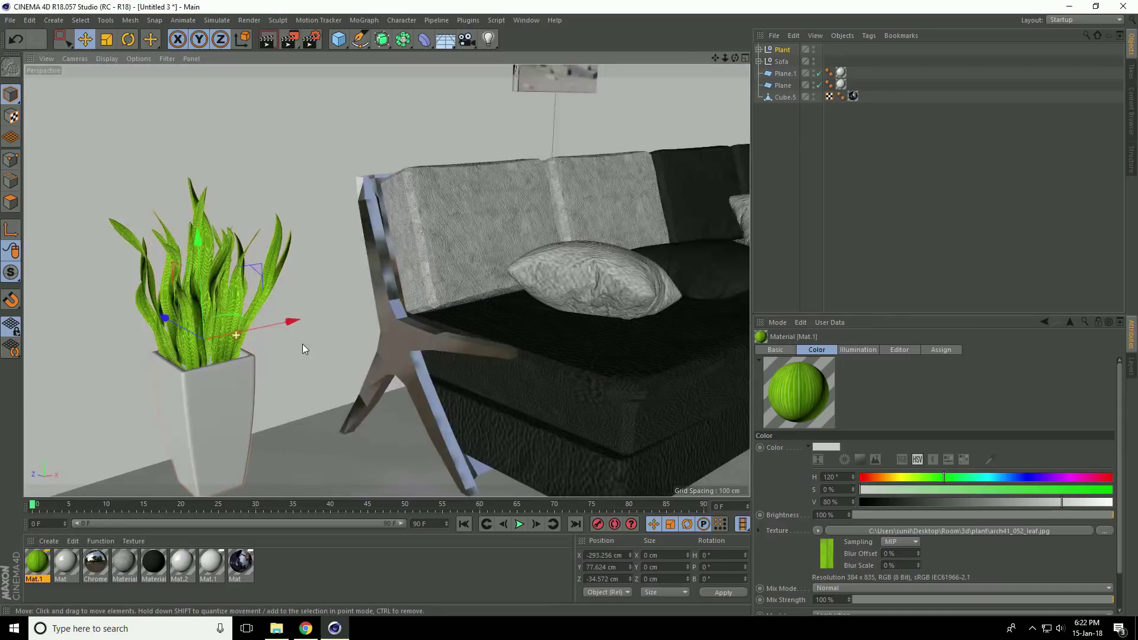
{"action": "scroll", "coordinate": [264, 356], "scroll_direction": "down", "scroll_amount": 5}
{"action": "left_click_drag", "start_coordinate": [203, 324], "coordinate": [112, 348], "text": "alt"}
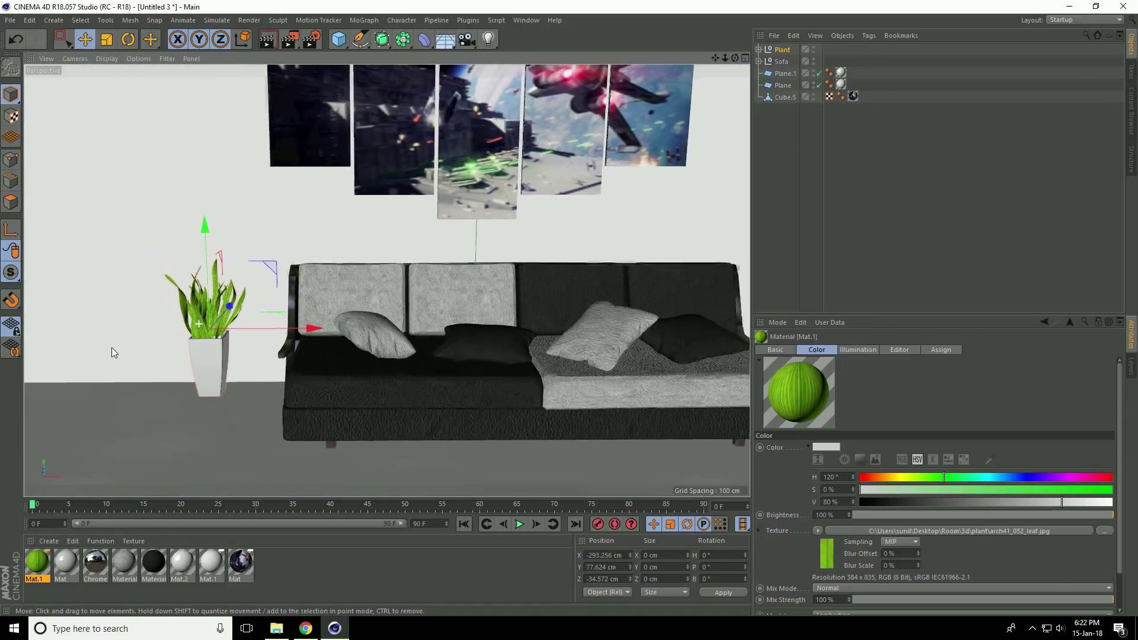
{"action": "scroll", "coordinate": [103, 370], "scroll_direction": "down", "scroll_amount": 2}
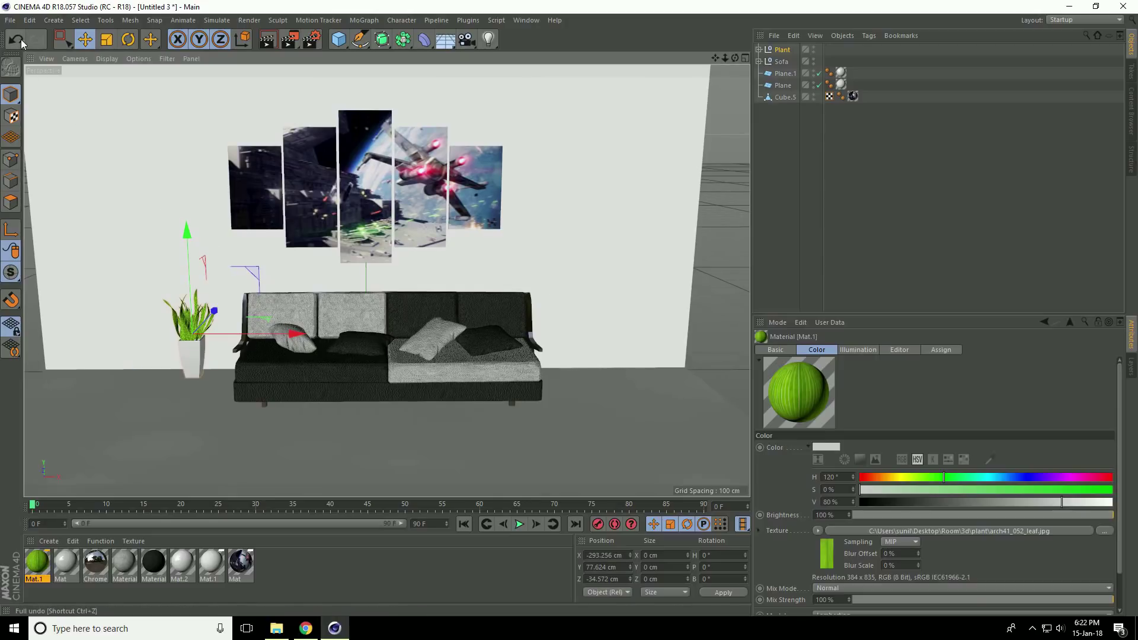
Merge the lamp scene file from the Lamp Light folder into the room
{"action": "left_click", "coordinate": [10, 20]}
{"action": "left_click", "coordinate": [31, 61]}
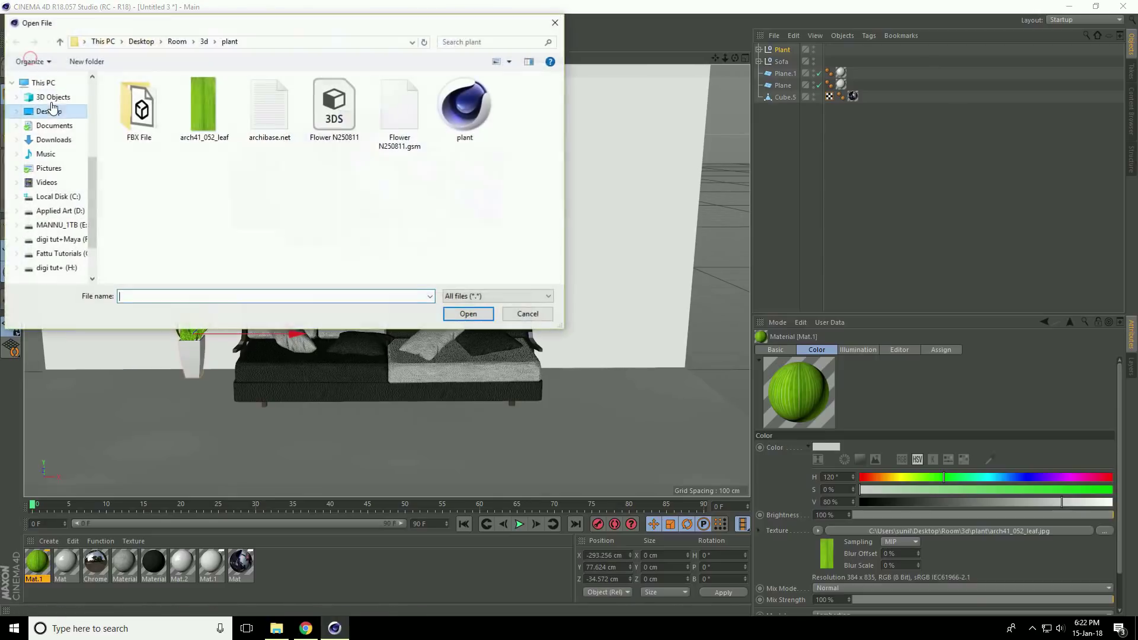
{"action": "left_click", "coordinate": [58, 41]}
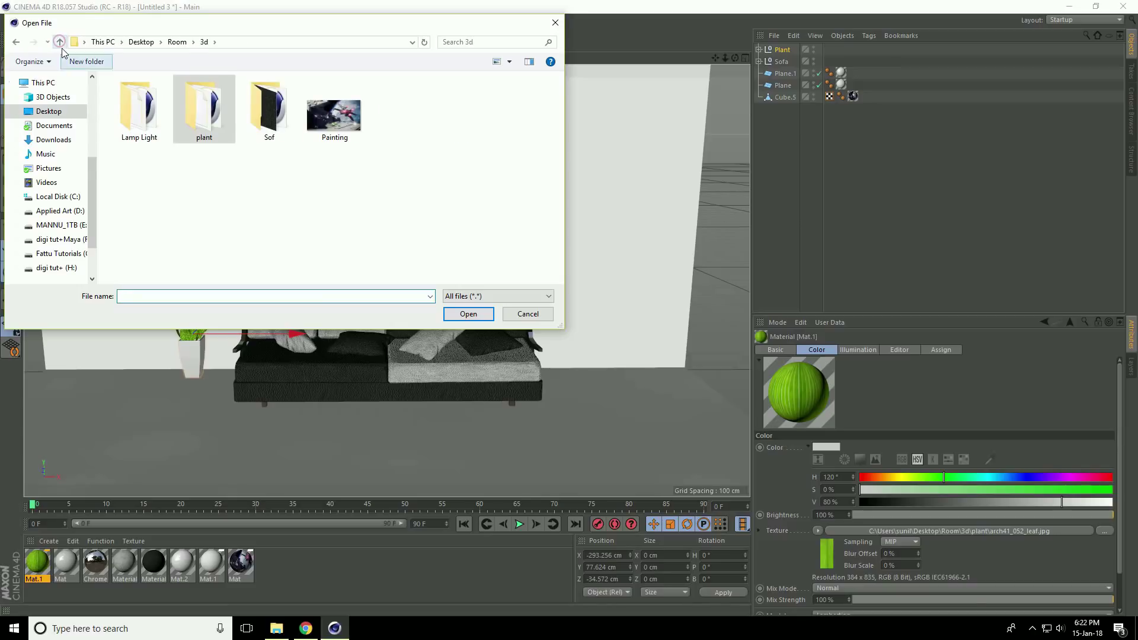
{"action": "double_click", "coordinate": [139, 111]}
{"action": "left_click", "coordinate": [322, 118]}
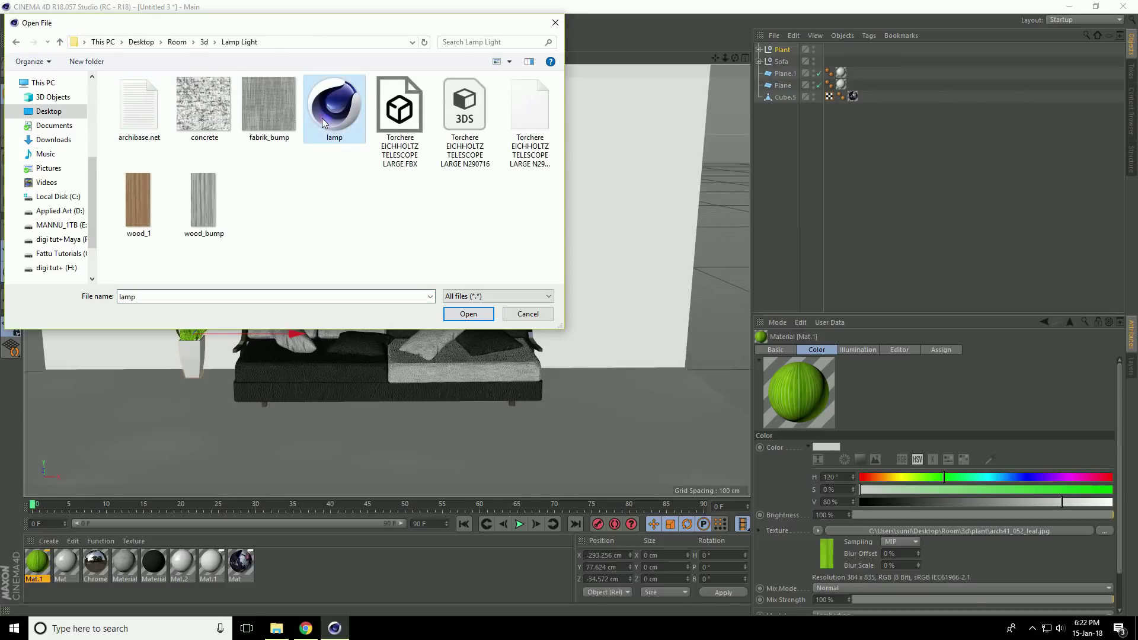
{"action": "left_click", "coordinate": [468, 313]}
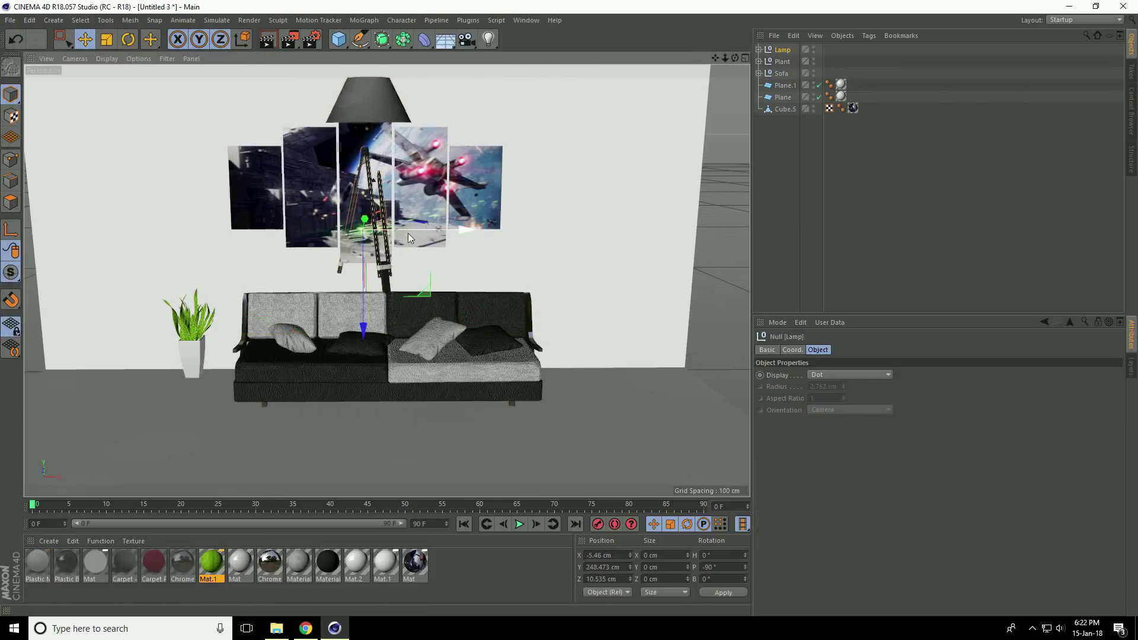
Move the lamp right of the sofa, scale it down, and lower it onto the floor
{"action": "mouse_move", "coordinate": [465, 229]}
{"action": "left_mouse_down"}
{"action": "mouse_move", "coordinate": [661, 247]}
{"action": "mouse_move", "coordinate": [570, 304]}
{"action": "left_mouse_up"}
{"action": "mouse_move", "coordinate": [509, 212]}
{"action": "left_mouse_down"}
{"action": "mouse_move", "coordinate": [549, 230]}
{"action": "mouse_move", "coordinate": [546, 245]}
{"action": "mouse_move", "coordinate": [444, 267]}
{"action": "left_mouse_up"}
{"action": "left_click", "coordinate": [108, 39]}
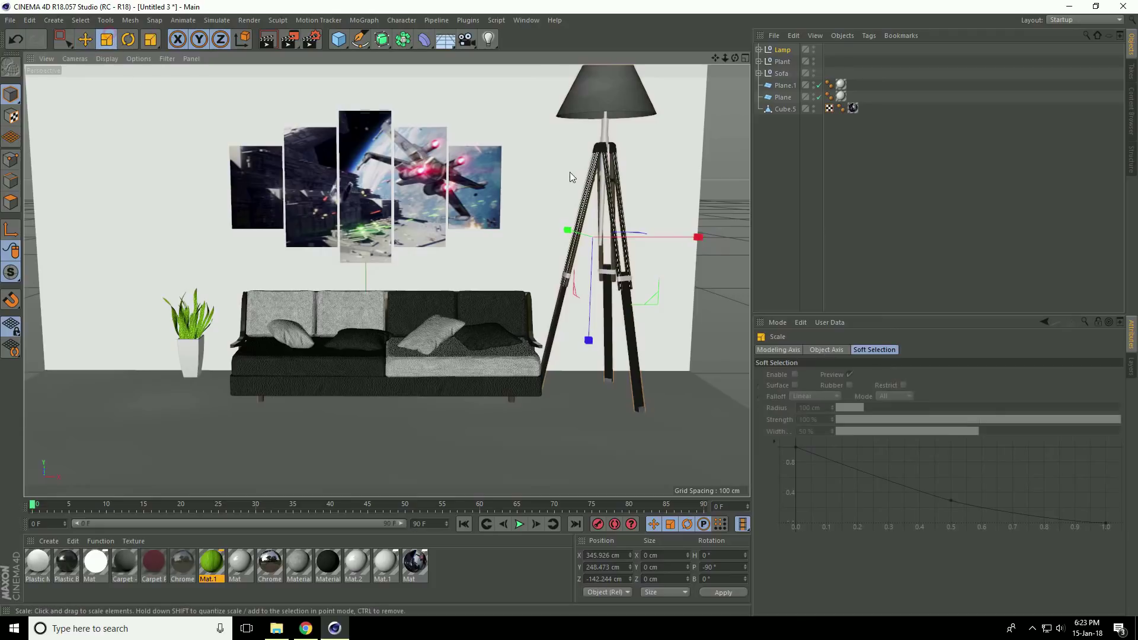
{"action": "left_click_drag", "start_coordinate": [569, 205], "coordinate": [422, 259]}
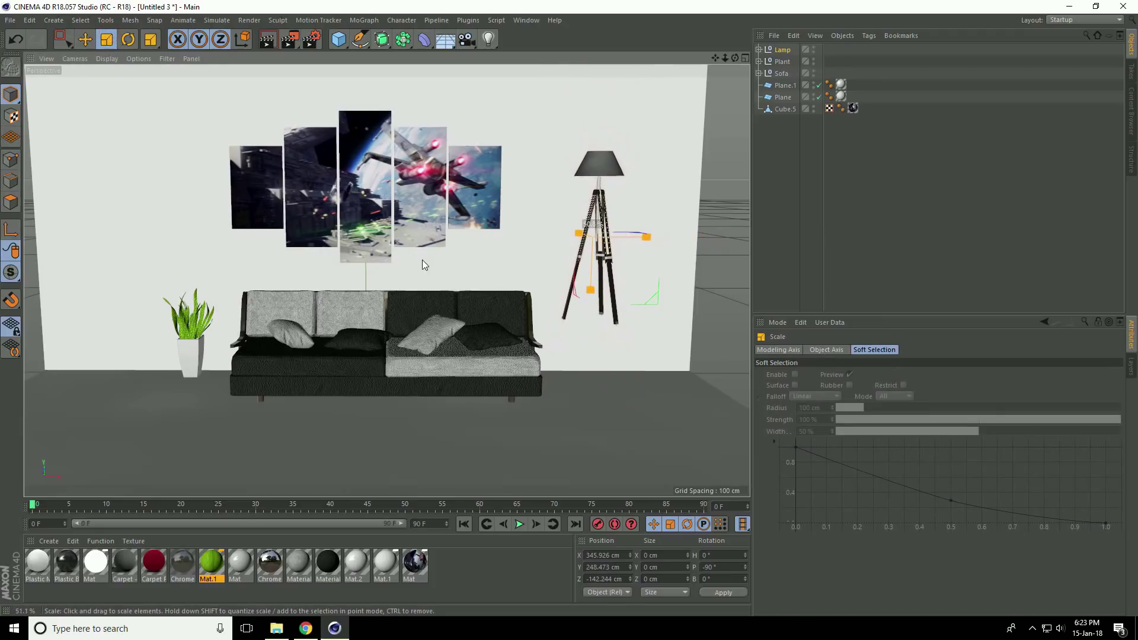
{"action": "key", "text": "e"}
{"action": "left_click_drag", "start_coordinate": [534, 267], "coordinate": [619, 287], "text": "alt"}
{"action": "scroll", "coordinate": [619, 286], "scroll_direction": "up", "scroll_amount": 3}
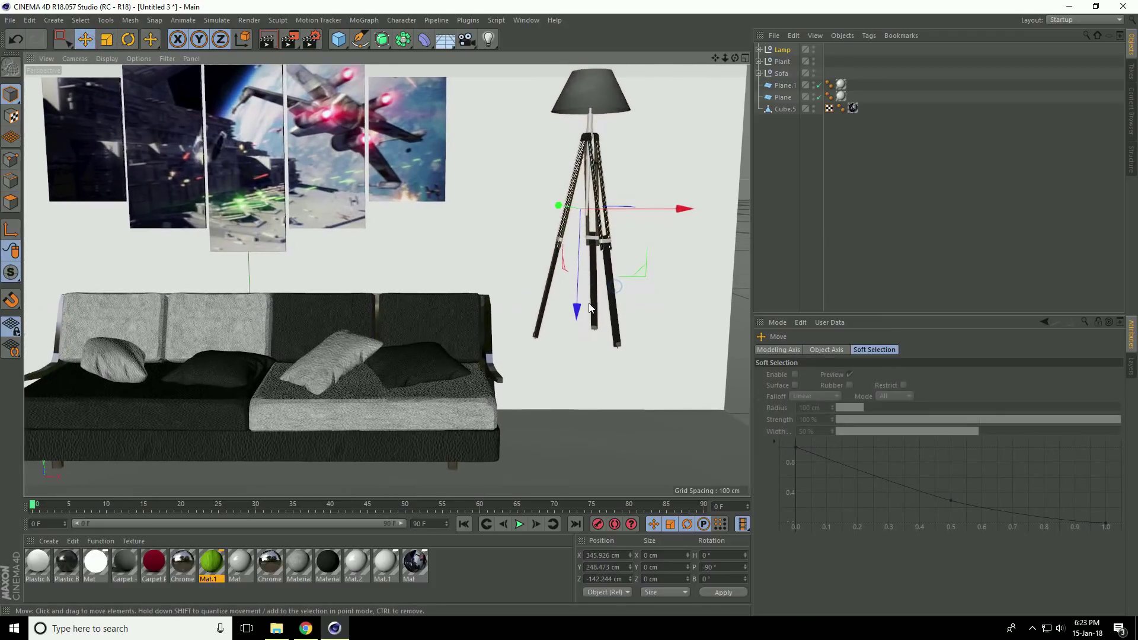
{"action": "left_click_drag", "start_coordinate": [587, 322], "coordinate": [588, 431]}
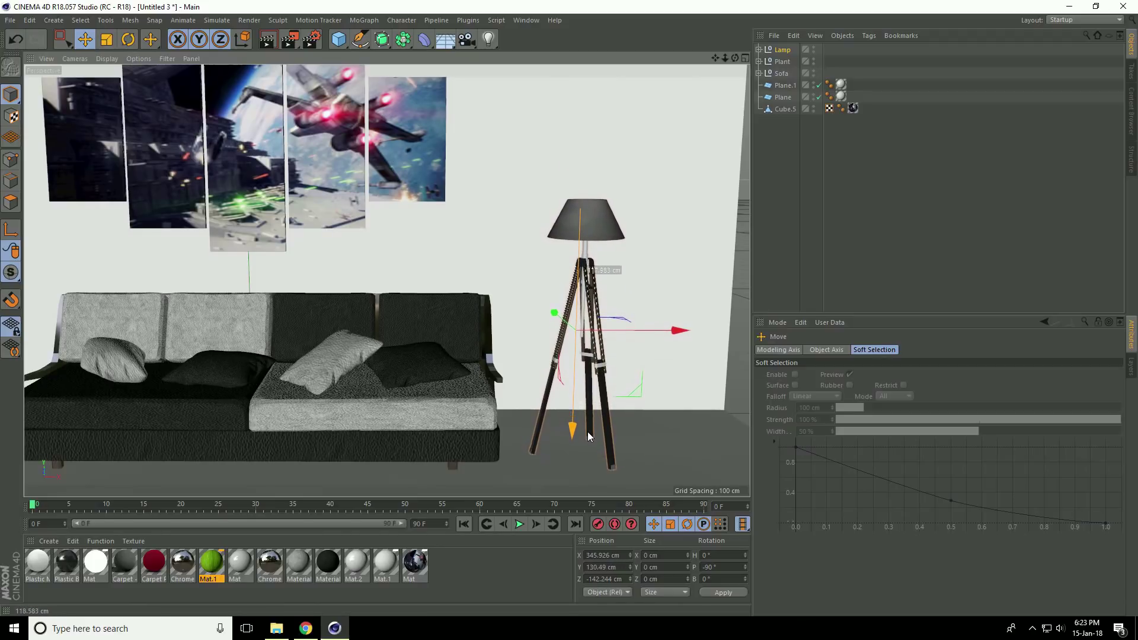
{"action": "scroll", "coordinate": [514, 338], "scroll_direction": "down", "scroll_amount": 4}
{"action": "mouse_move", "coordinate": [409, 353]}
{"action": "left_mouse_down", "text": "alt"}
{"action": "mouse_move", "coordinate": [435, 356]}
{"action": "mouse_move", "coordinate": [296, 284]}
{"action": "left_mouse_up", "text": "alt"}
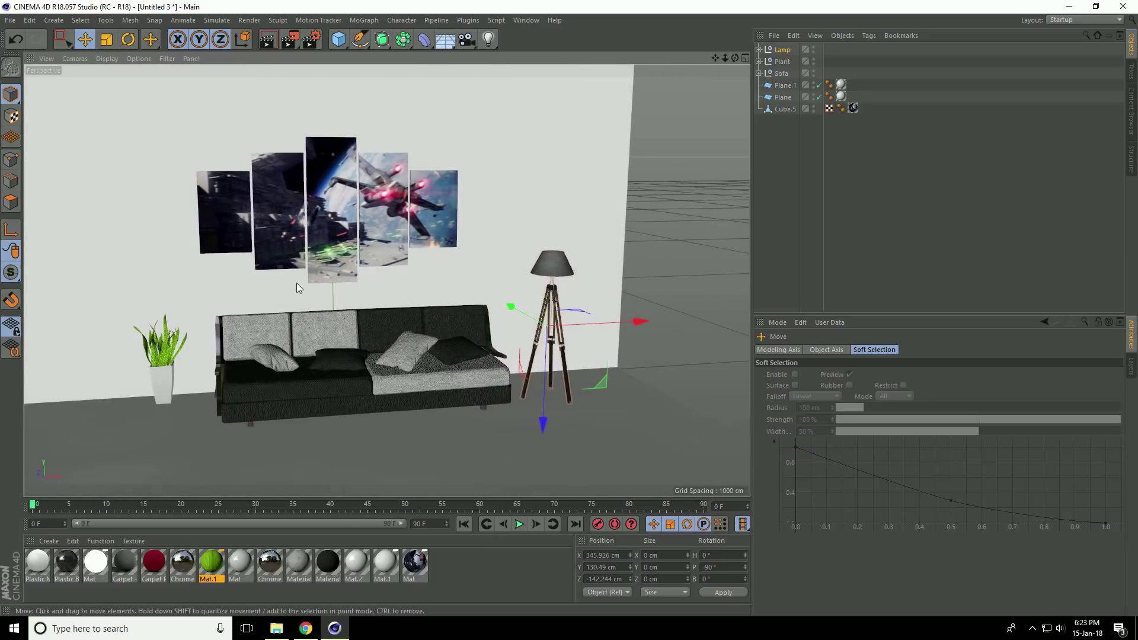
{"action": "left_click_drag", "start_coordinate": [376, 268], "coordinate": [357, 279], "text": "alt"}
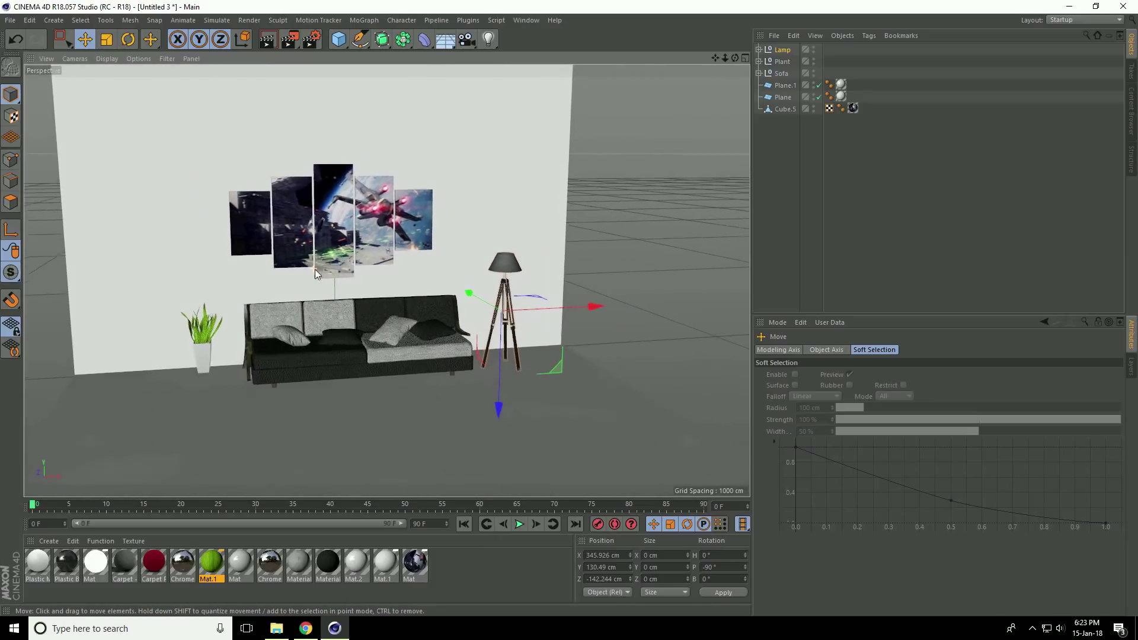
Add an area light and move it forward from the wall, raised and to the right
{"action": "left_click", "coordinate": [488, 39]}
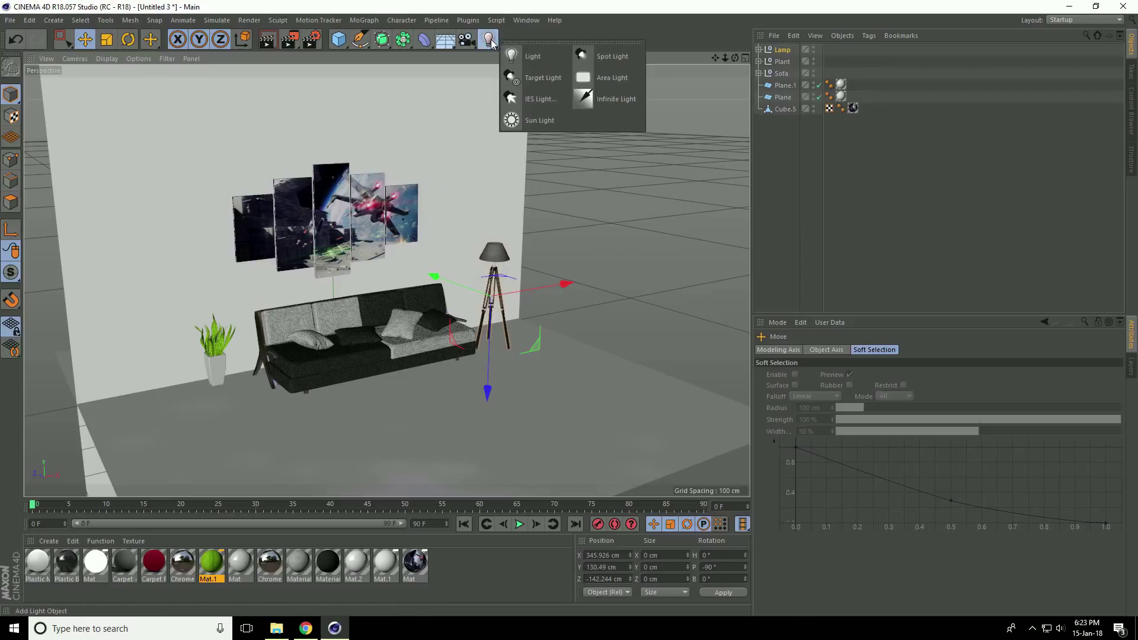
{"action": "left_click", "coordinate": [595, 76]}
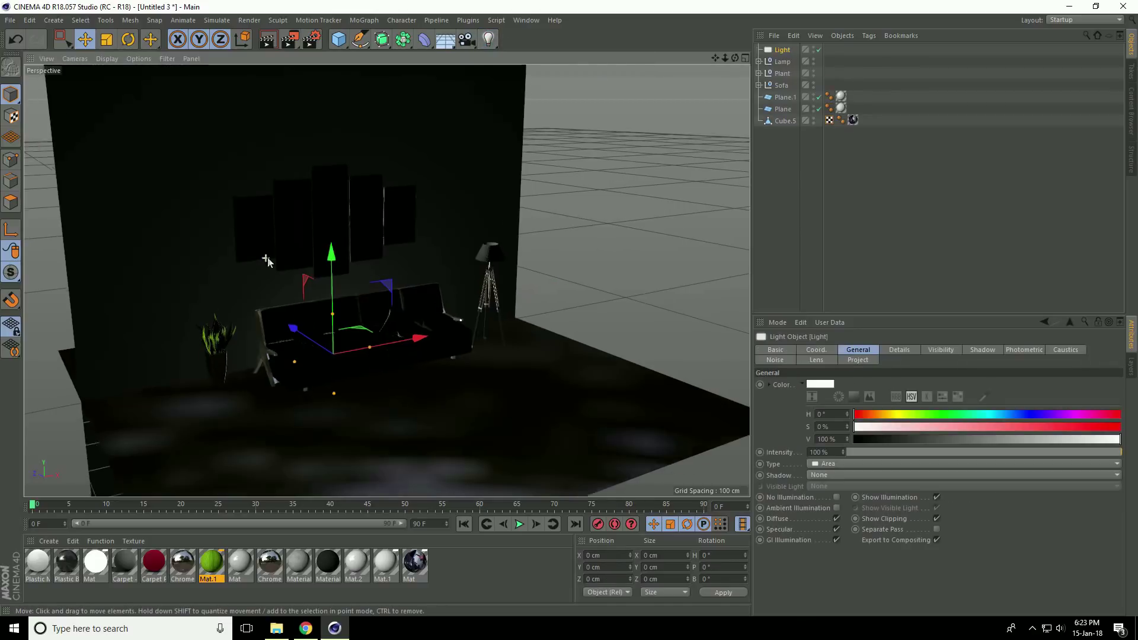
{"action": "left_click_drag", "start_coordinate": [253, 283], "coordinate": [214, 293], "text": "alt"}
{"action": "mouse_move", "coordinate": [374, 294]}
{"action": "left_mouse_down"}
{"action": "mouse_move", "coordinate": [324, 340]}
{"action": "mouse_move", "coordinate": [511, 365]}
{"action": "left_mouse_up"}
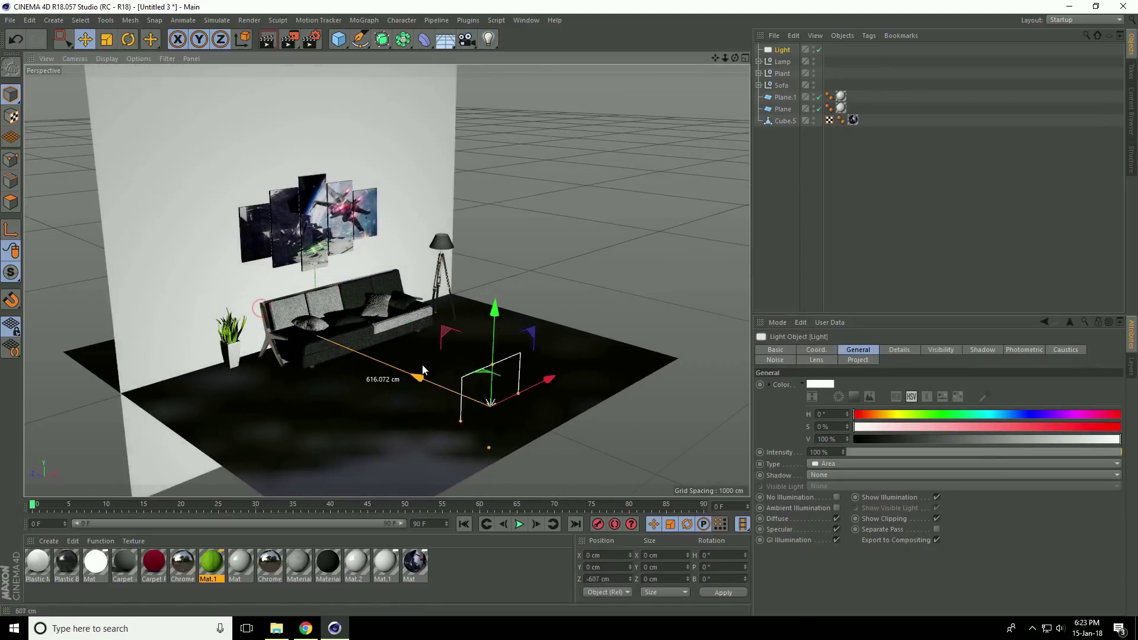
{"action": "left_click_drag", "start_coordinate": [516, 307], "coordinate": [527, 178]}
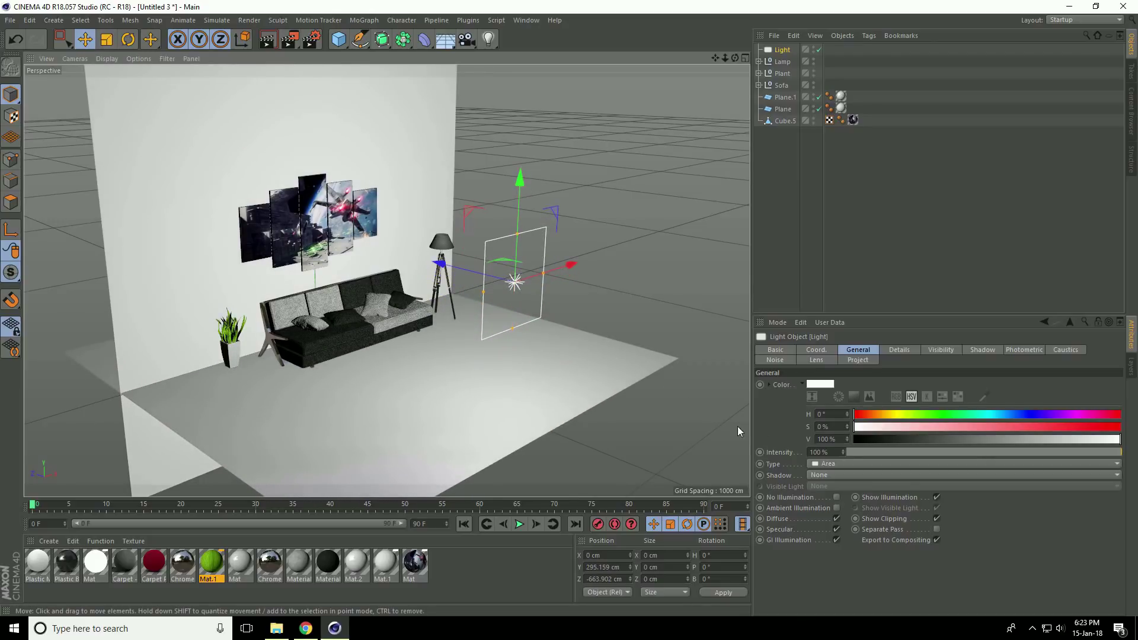
Set the light's shadow to Shadow Maps (Soft) and push it further forward
{"action": "left_click", "coordinate": [820, 476]}
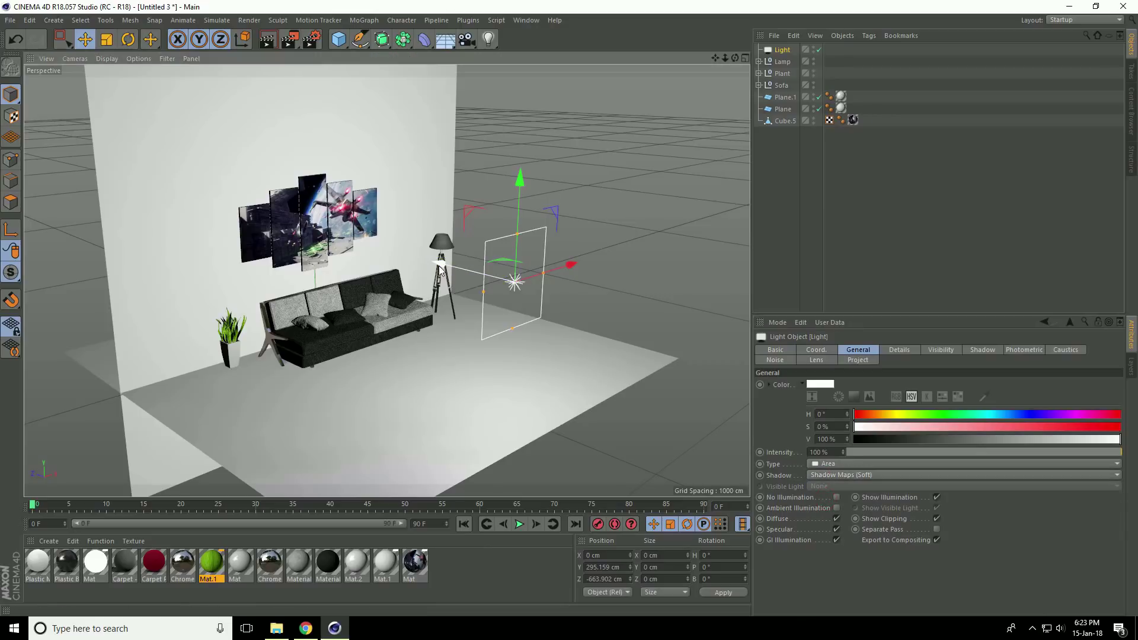
{"action": "left_click_drag", "start_coordinate": [448, 282], "coordinate": [478, 289]}
{"action": "left_click_drag", "start_coordinate": [714, 59], "coordinate": [568, 214]}
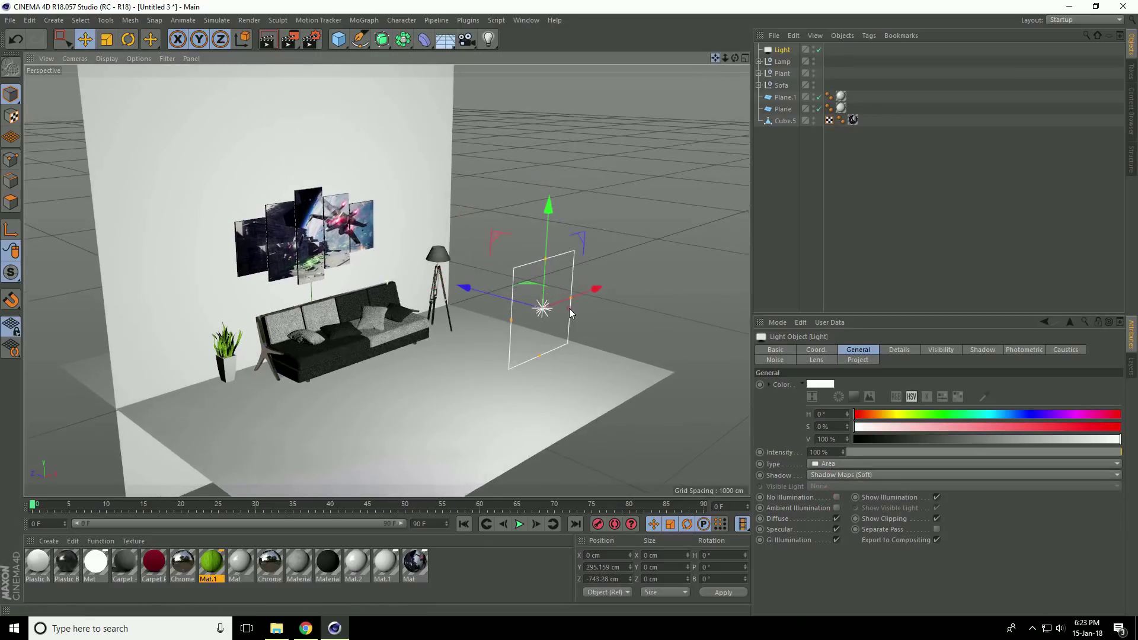
Duplicate the area light, tilt the copy 40° downward, and raise it high above the room
{"action": "key", "text": "ctrl+c"}
{"action": "key", "text": "ctrl+v"}
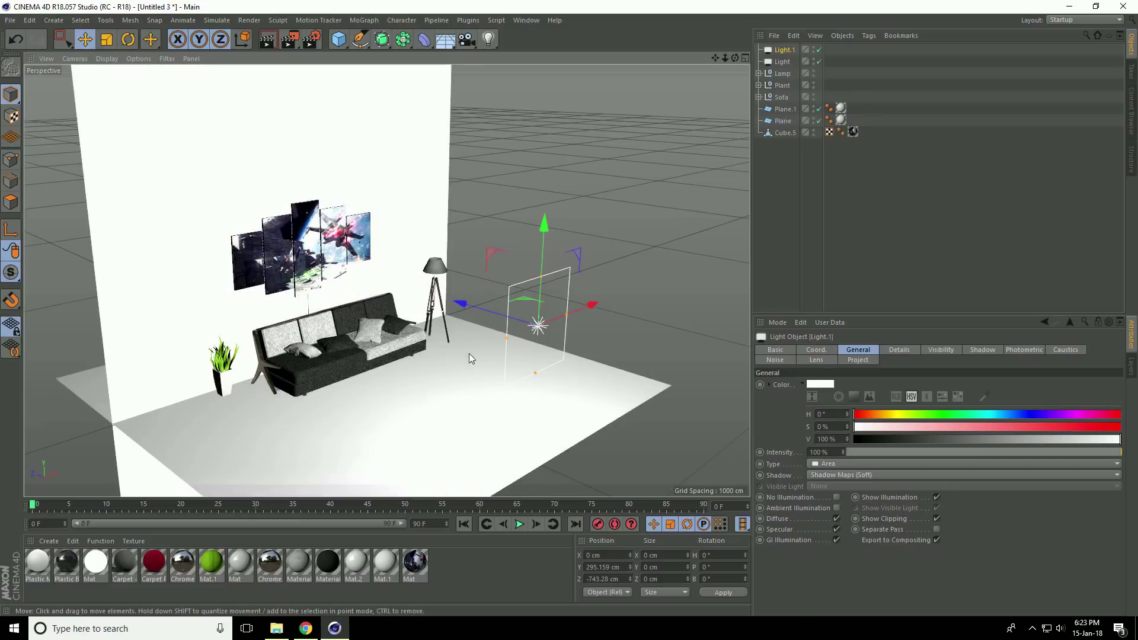
{"action": "mouse_move", "coordinate": [469, 353]}
{"action": "left_mouse_down", "text": "alt"}
{"action": "mouse_move", "coordinate": [647, 196]}
{"action": "mouse_move", "coordinate": [658, 106]}
{"action": "mouse_move", "coordinate": [504, 203]}
{"action": "left_mouse_up", "text": "alt"}
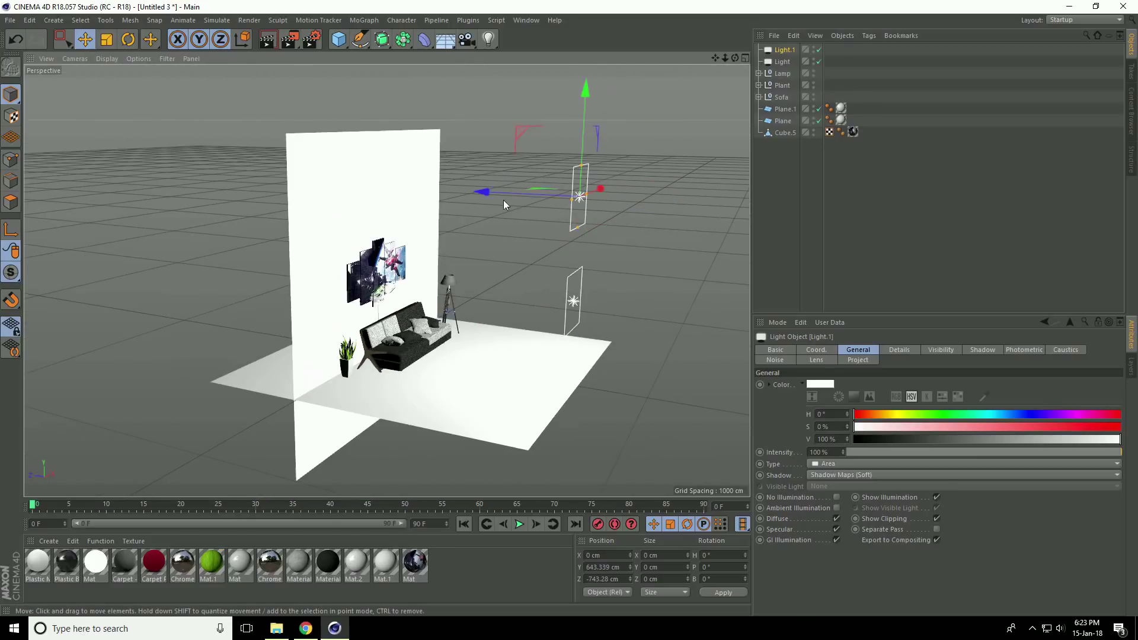
{"action": "left_click", "coordinate": [128, 37]}
{"action": "left_click_drag", "start_coordinate": [632, 162], "coordinate": [596, 128]}
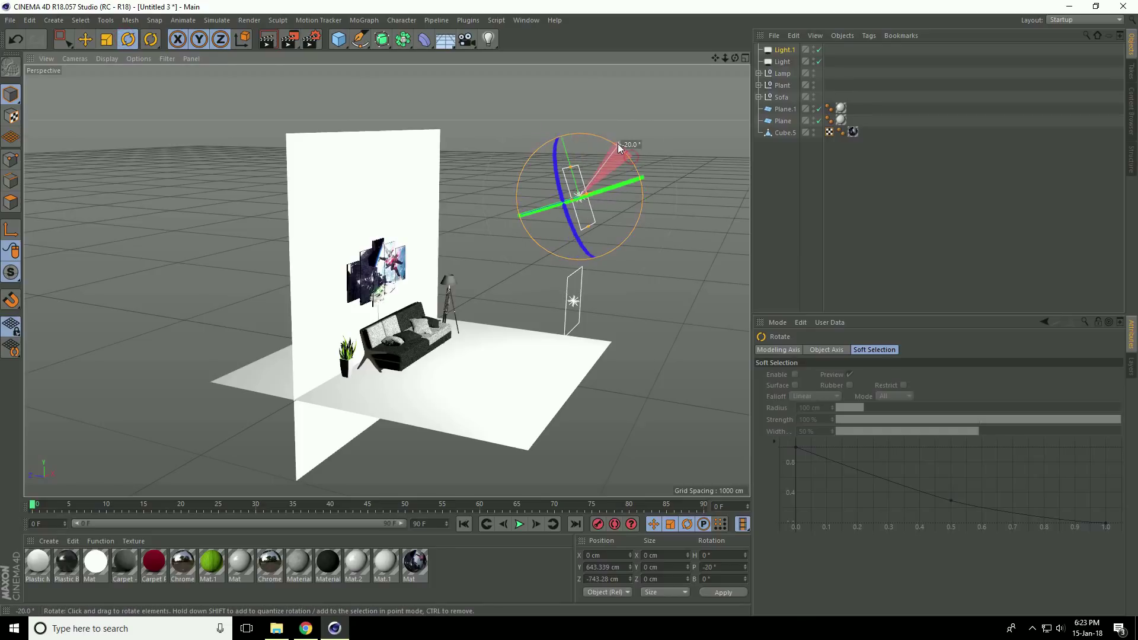
{"action": "left_click", "coordinate": [85, 39]}
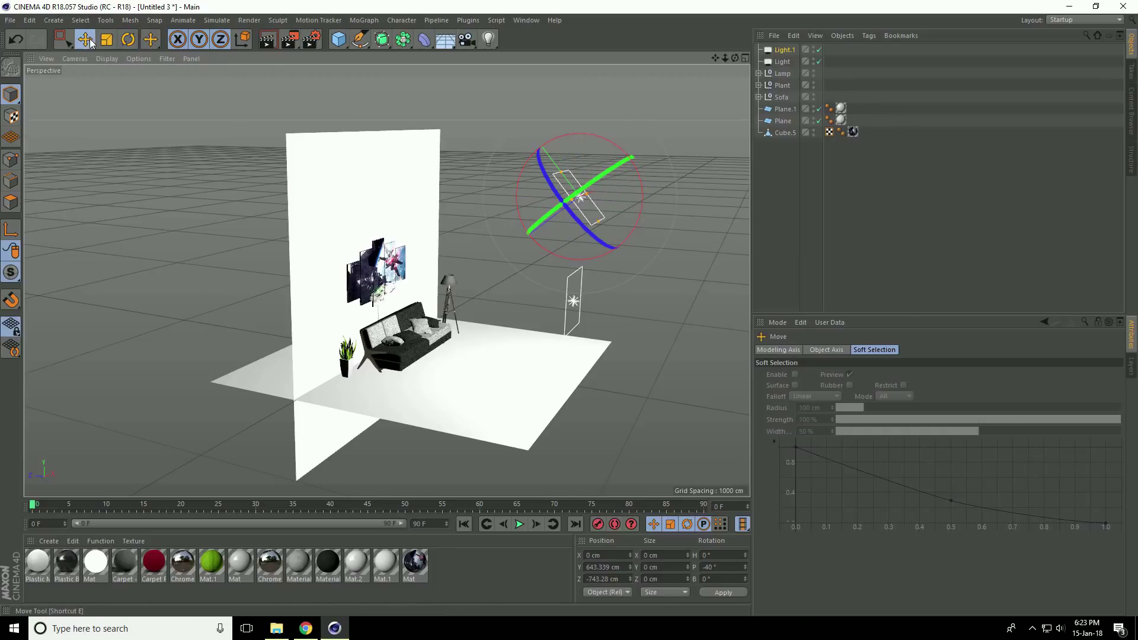
{"action": "left_click_drag", "start_coordinate": [533, 125], "coordinate": [497, 85]}
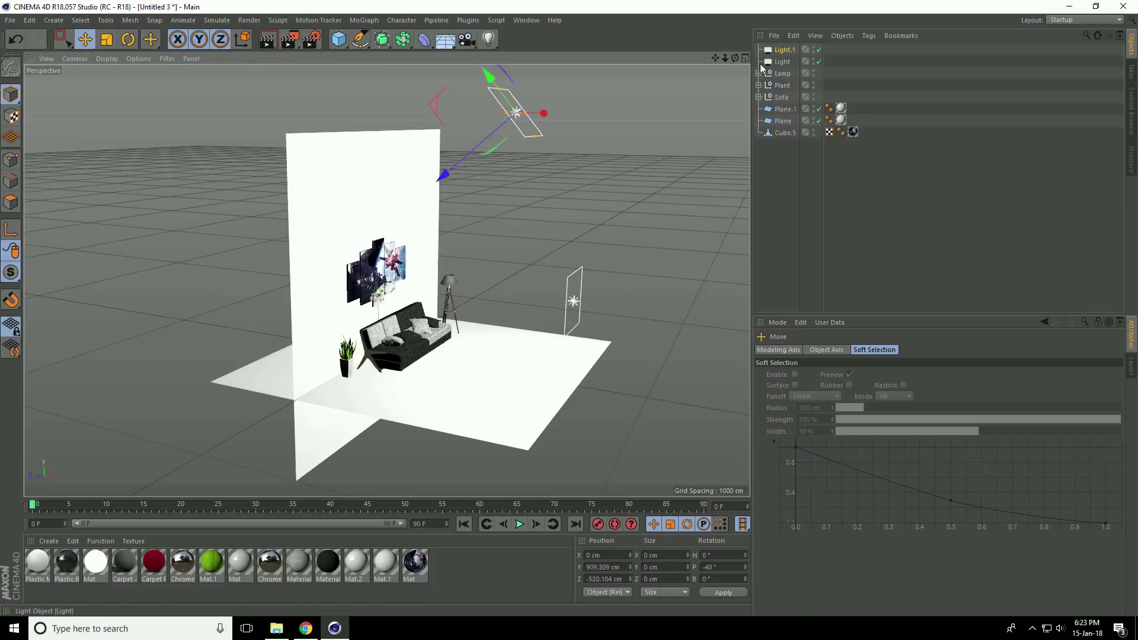
Set the second light's intensity to 80%
{"action": "left_click", "coordinate": [783, 51]}
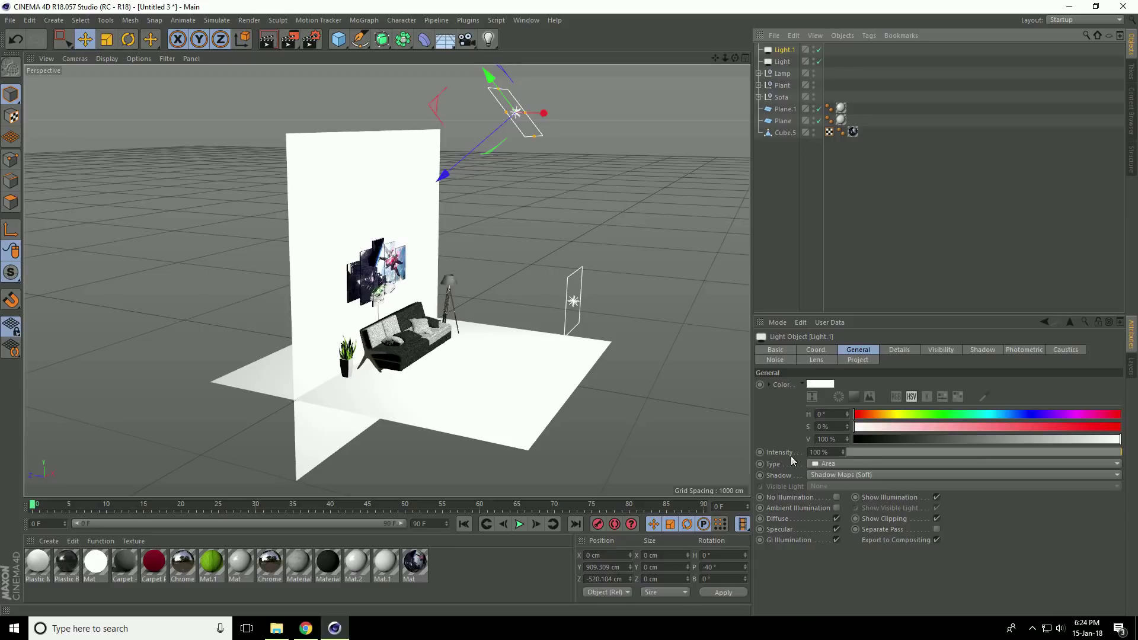
{"action": "double_click", "coordinate": [819, 451]}
{"action": "type", "text": "80"}
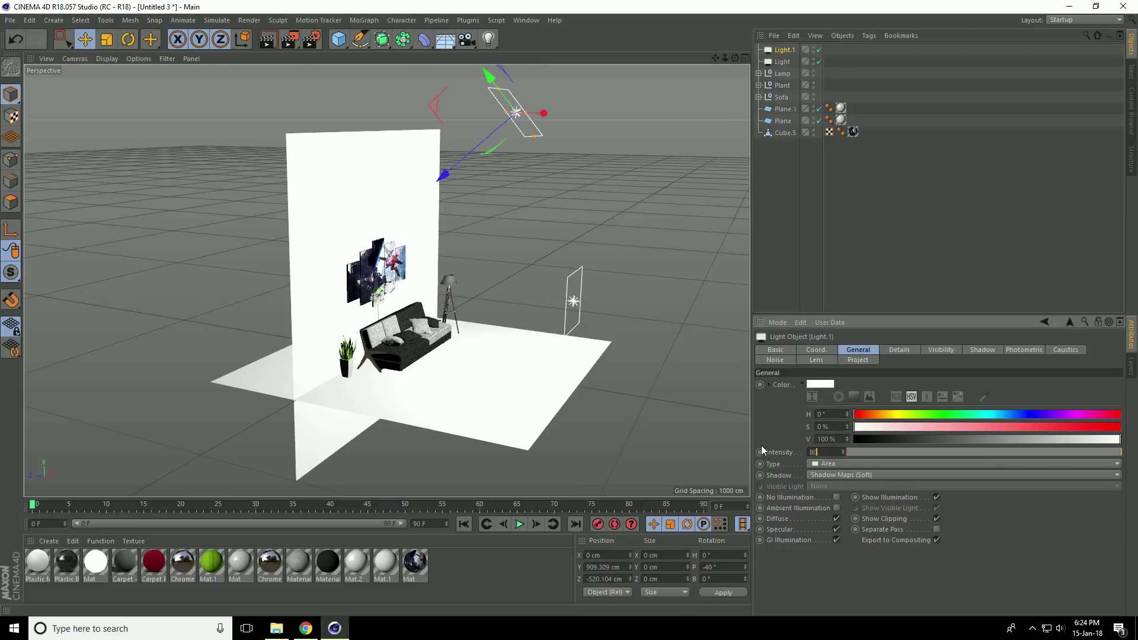
{"action": "key", "text": "Return"}
{"action": "left_click_drag", "start_coordinate": [404, 368], "coordinate": [308, 355], "text": "alt"}
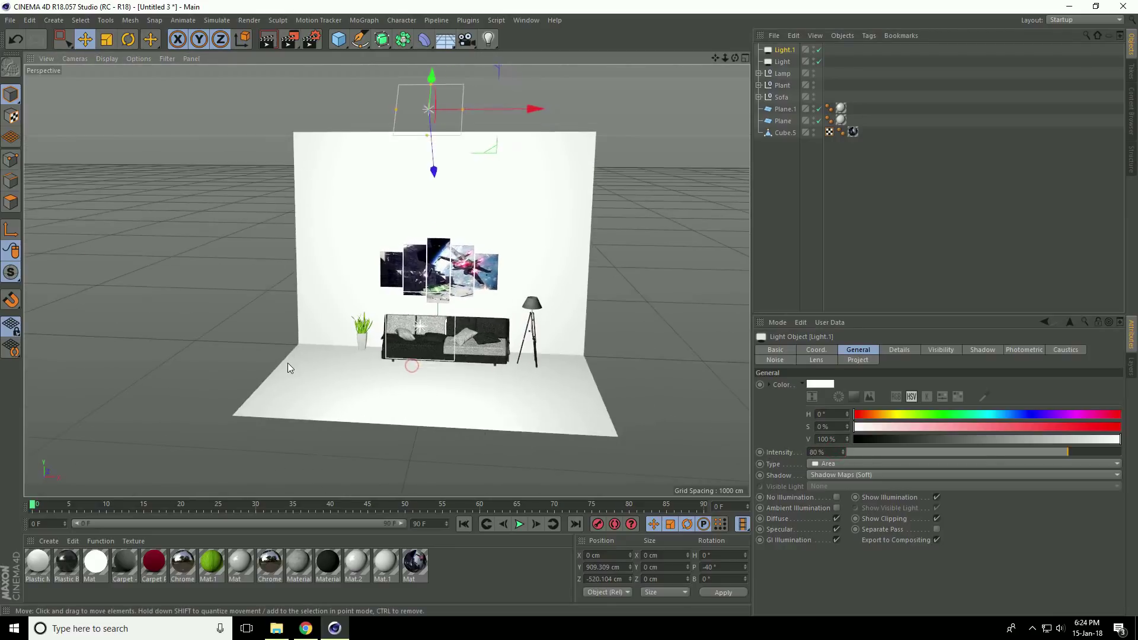
{"action": "scroll", "coordinate": [408, 360], "scroll_direction": "up", "scroll_amount": 6}
{"action": "scroll", "coordinate": [488, 281], "scroll_direction": "up", "scroll_amount": 3}
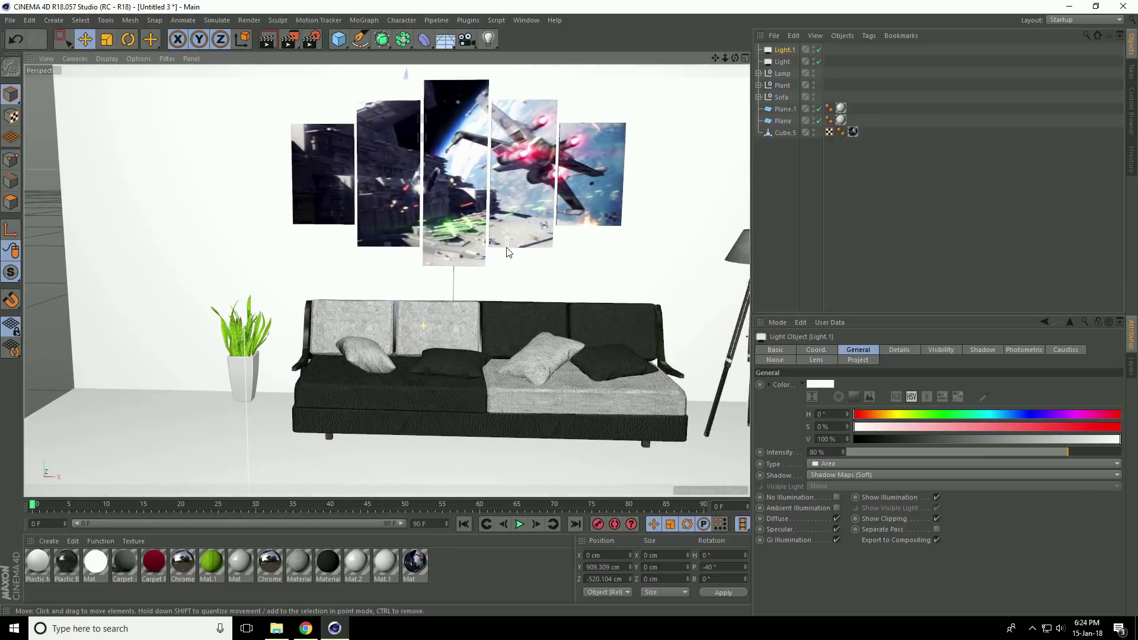
Add a camera, view through it, zero its H/P/B rotation, and frame the furniture and wall art
{"action": "left_click_drag", "start_coordinate": [714, 58], "coordinate": [568, 308]}
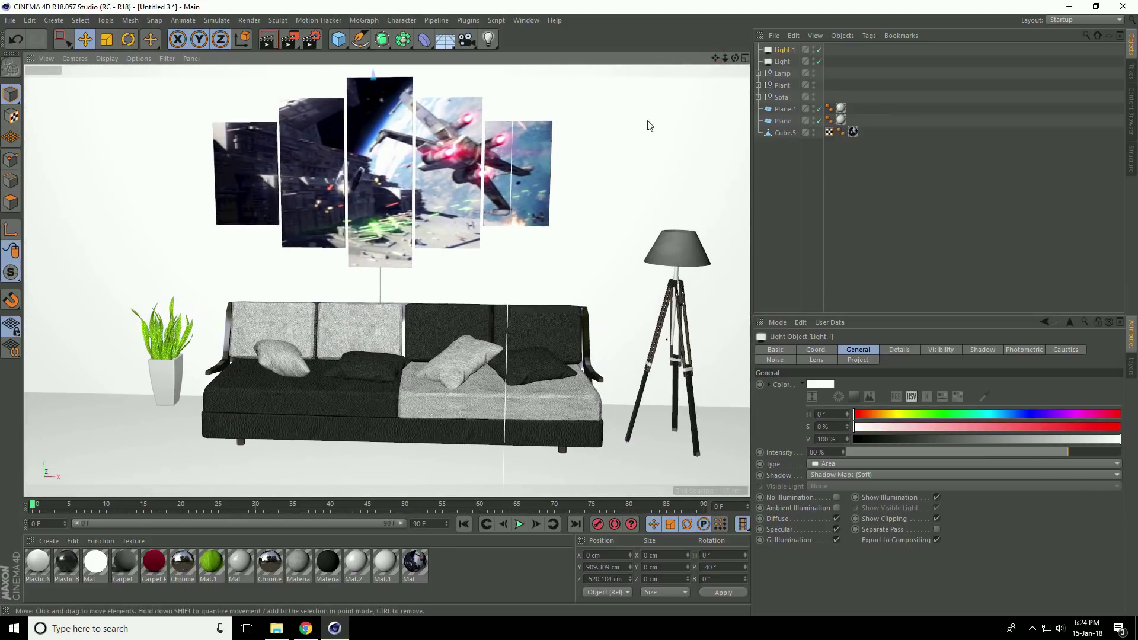
{"action": "left_click", "coordinate": [472, 39]}
{"action": "left_click", "coordinate": [515, 57]}
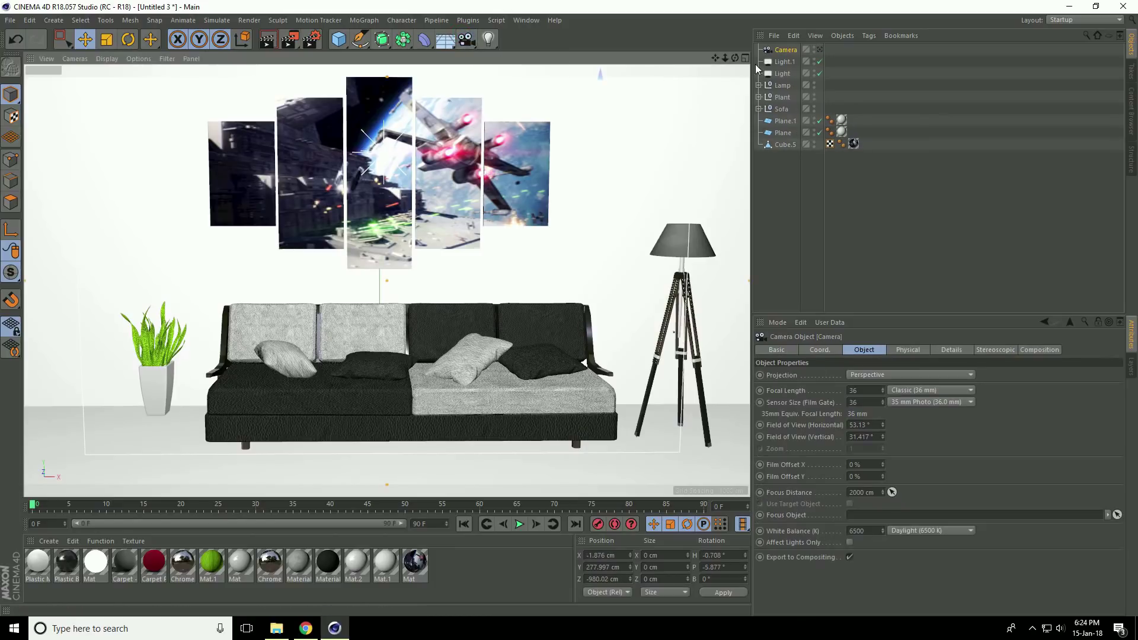
{"action": "left_click", "coordinate": [819, 51]}
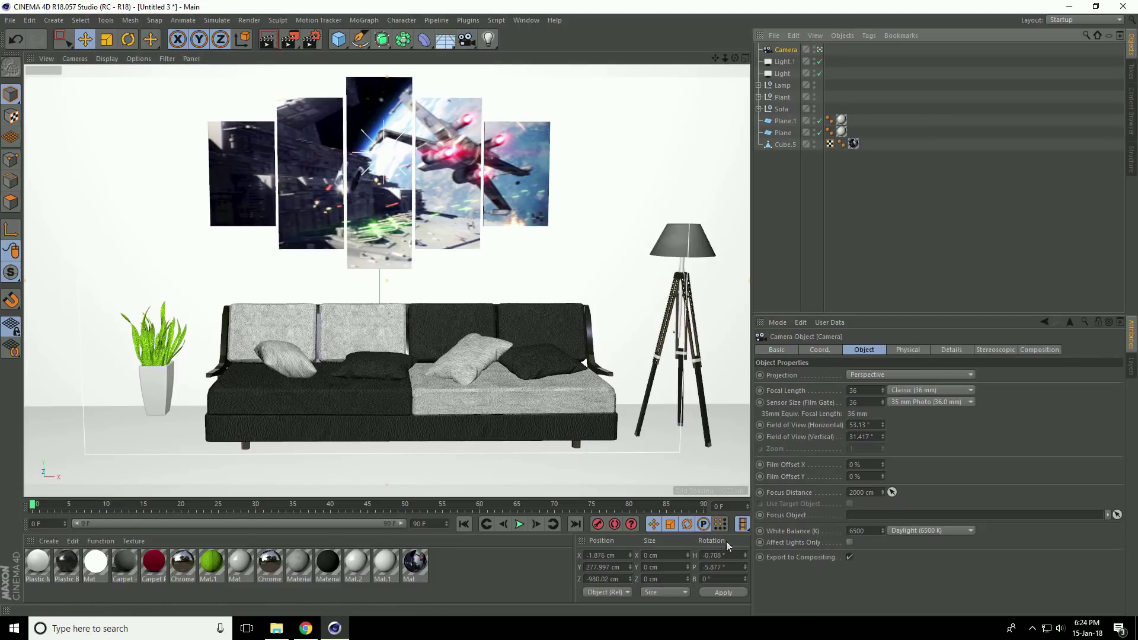
{"action": "double_click", "coordinate": [719, 554]}
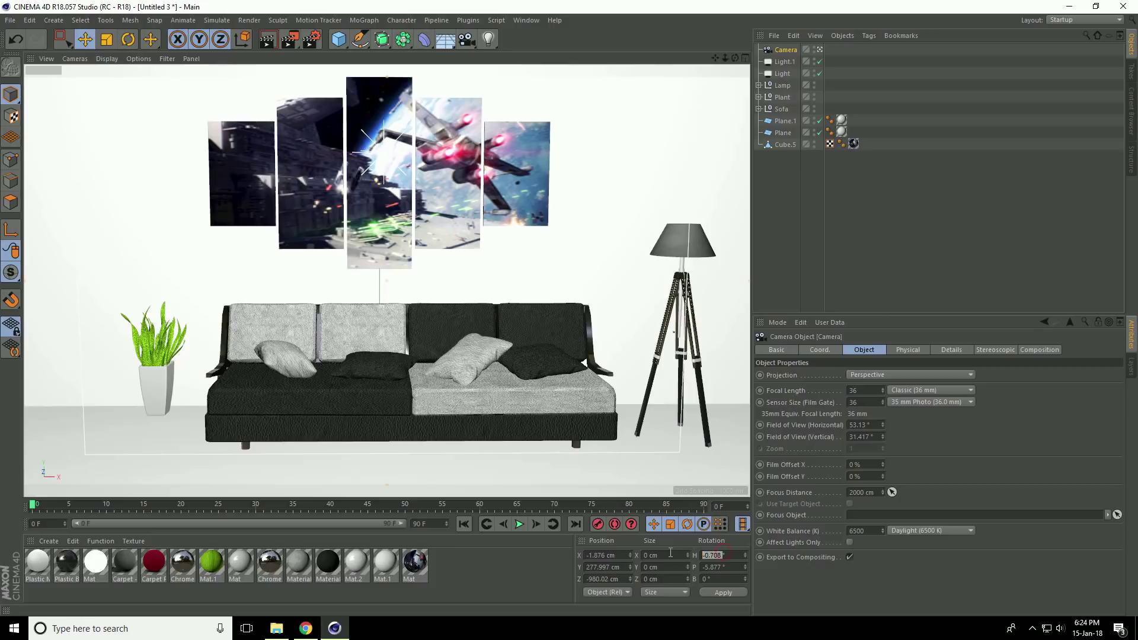
{"action": "type", "text": "0"}
{"action": "key", "text": "Return"}
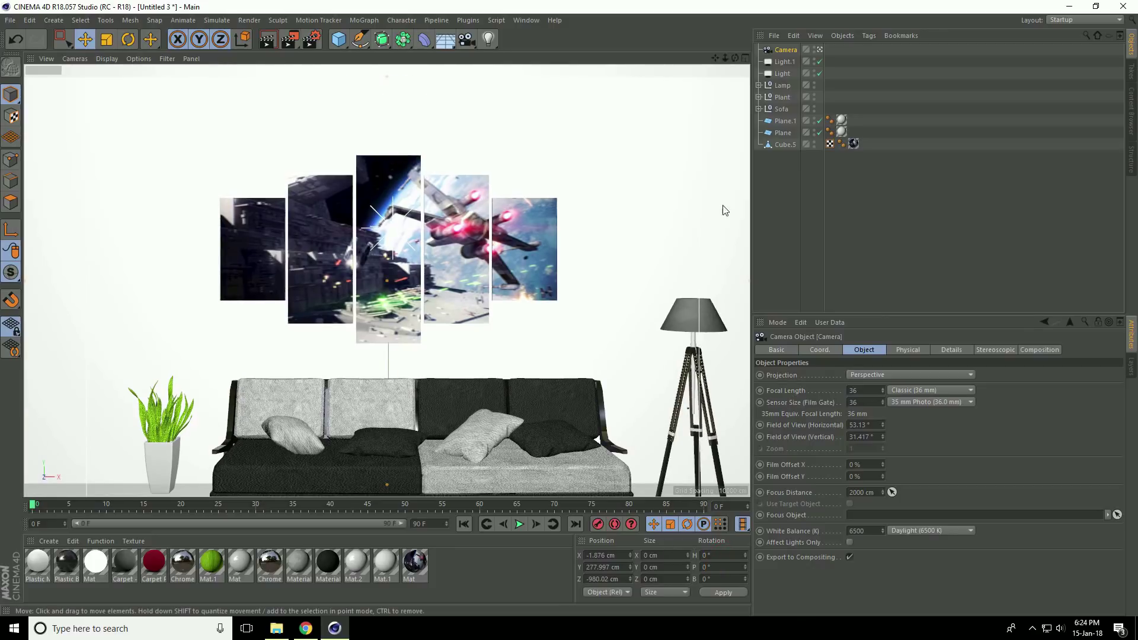
{"action": "left_click_drag", "start_coordinate": [714, 58], "coordinate": [569, 314]}
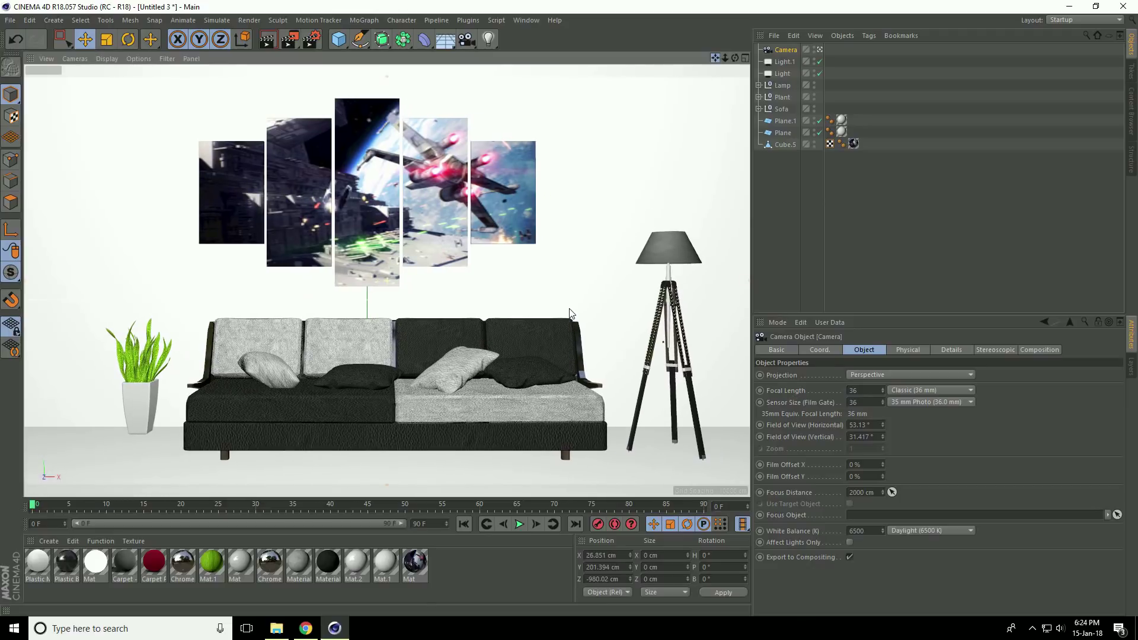
Apply the HDTV 1080 29.97 preset (1920×1080) and set anti-aliasing to Best
{"action": "left_click", "coordinate": [312, 43]}
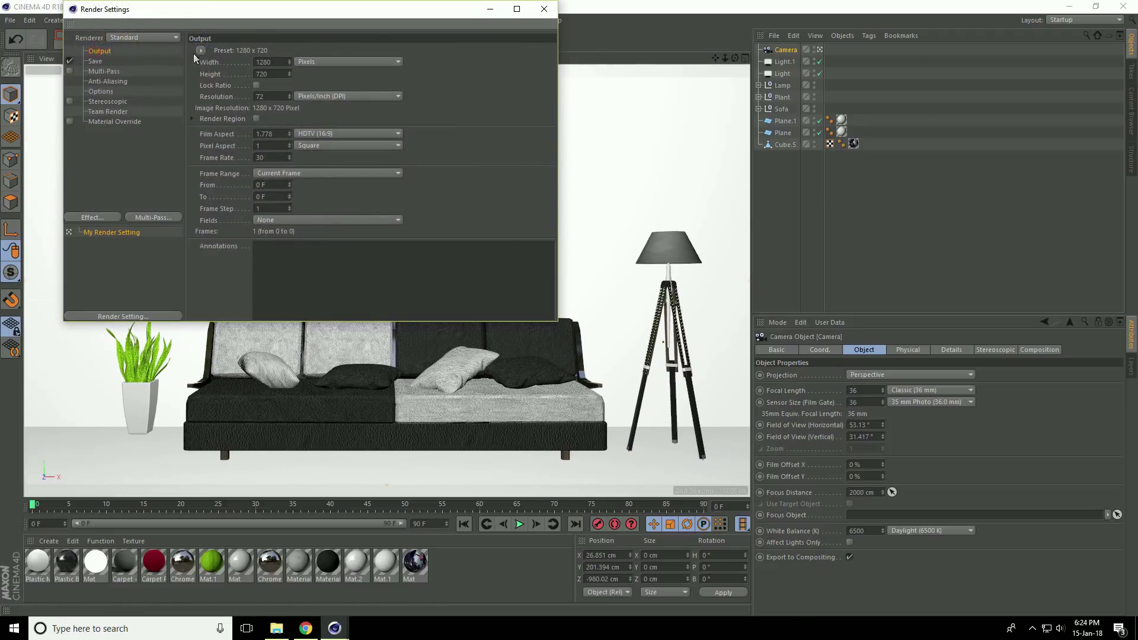
{"action": "left_click", "coordinate": [198, 51]}
{"action": "mouse_move", "coordinate": [227, 86]}
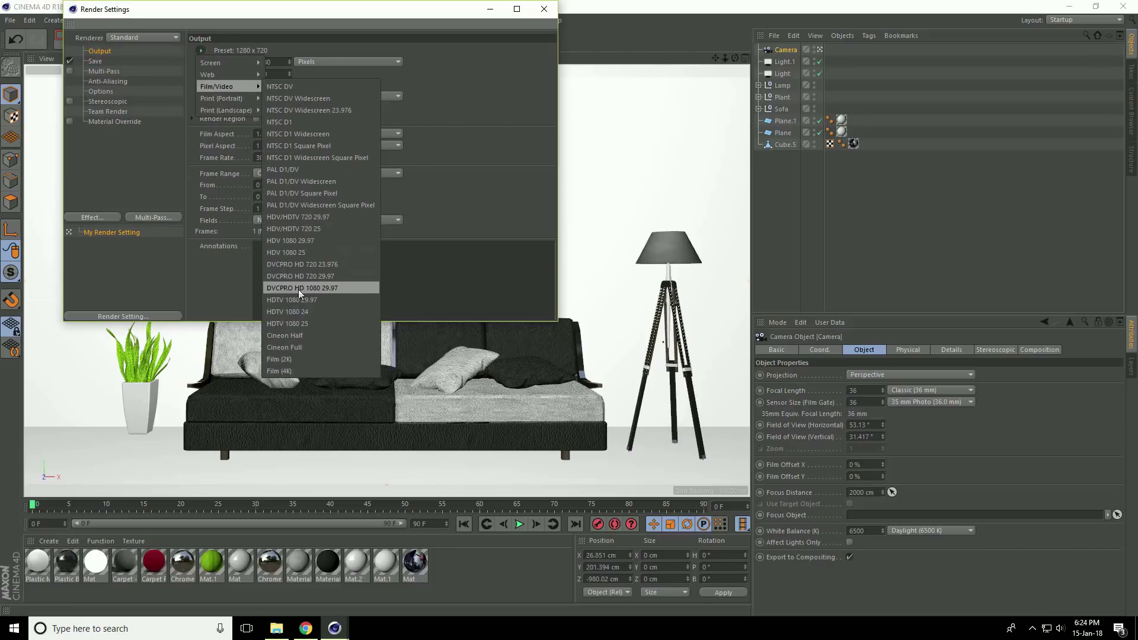
{"action": "left_click", "coordinate": [294, 302]}
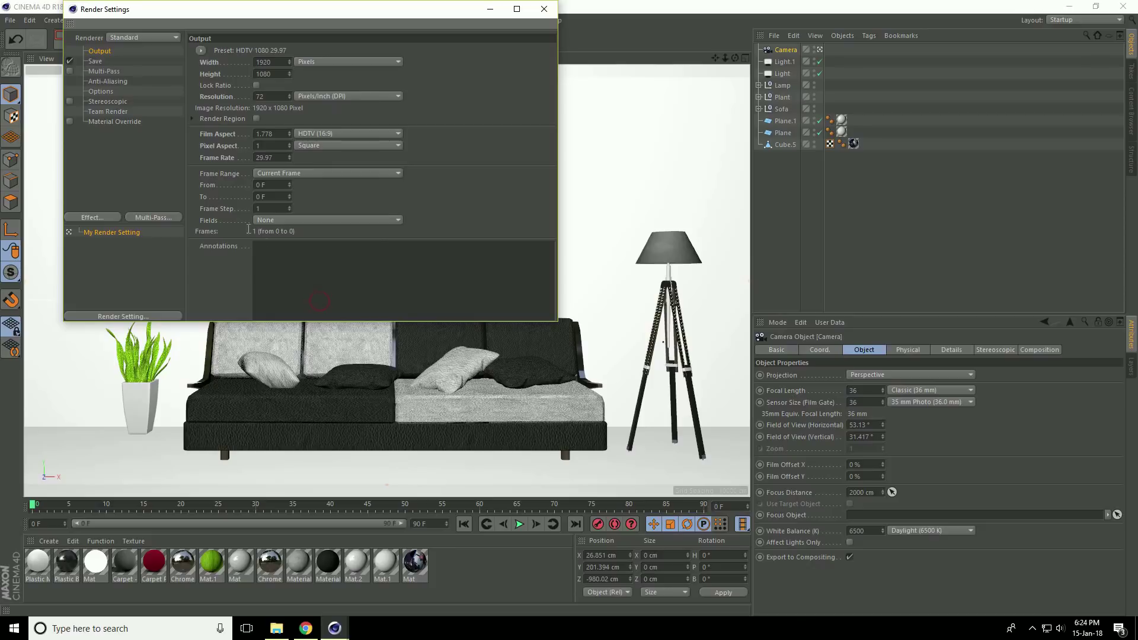
{"action": "left_click", "coordinate": [107, 81]}
{"action": "left_click", "coordinate": [293, 53]}
{"action": "left_click", "coordinate": [298, 80]}
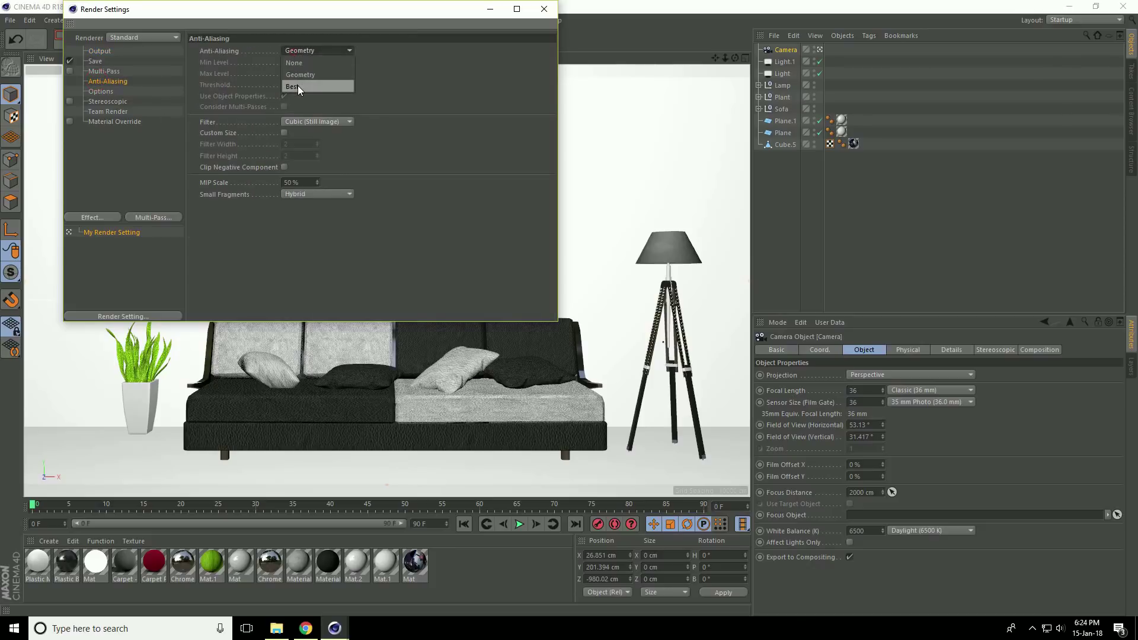
Add Ambient Occlusion with its dark gradient colour lightened to grey, plus Global Illumination
{"action": "left_click", "coordinate": [91, 216]}
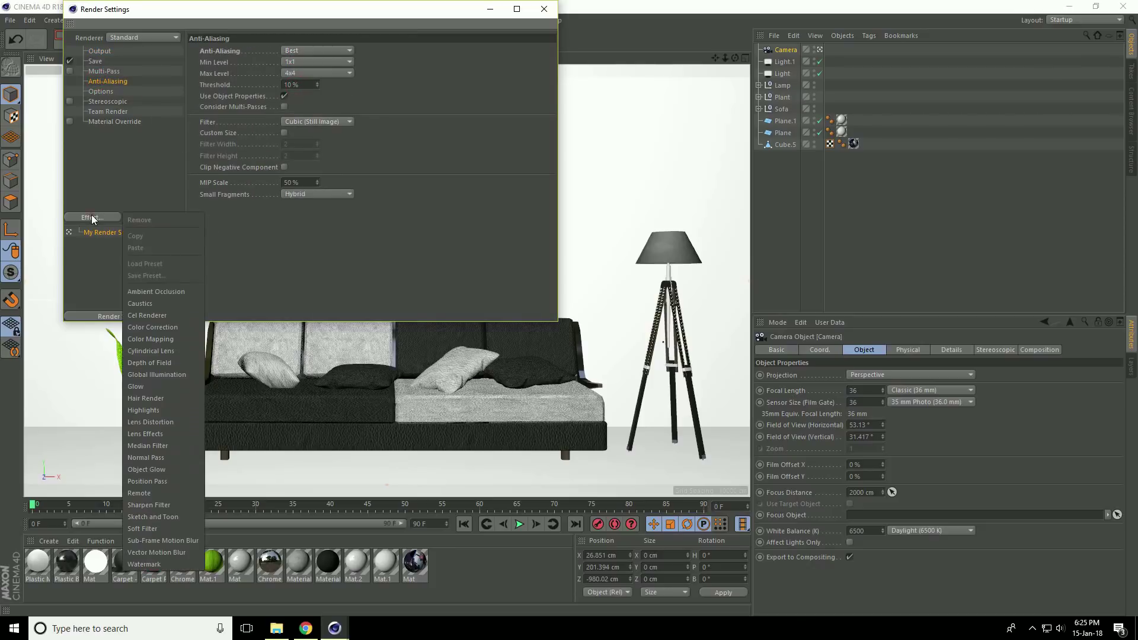
{"action": "left_click", "coordinate": [175, 293]}
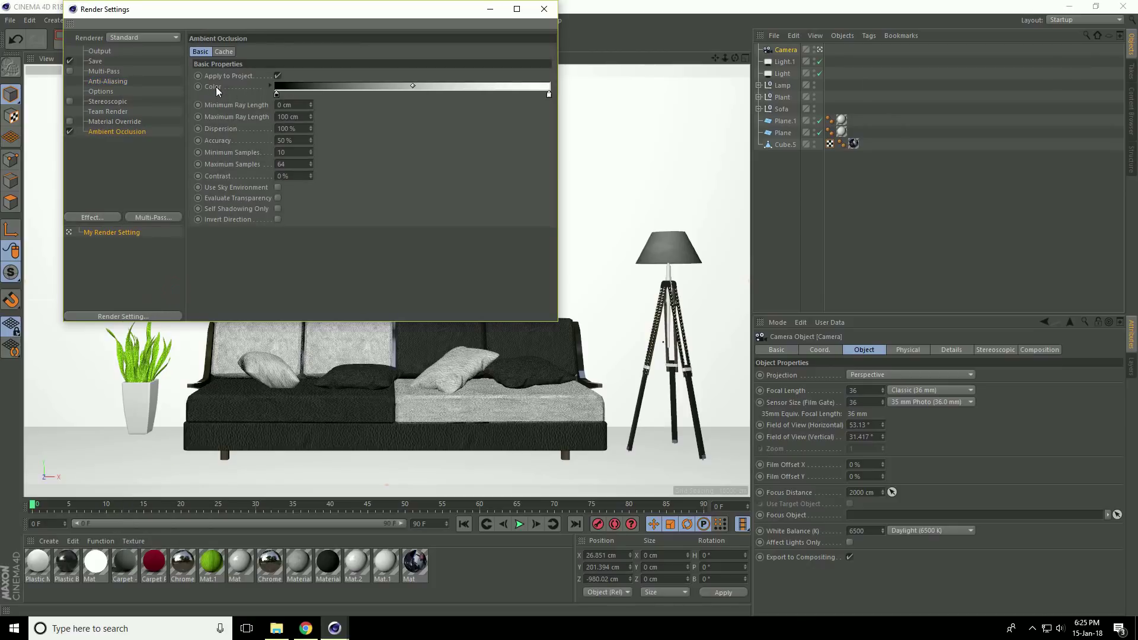
{"action": "double_click", "coordinate": [275, 94]}
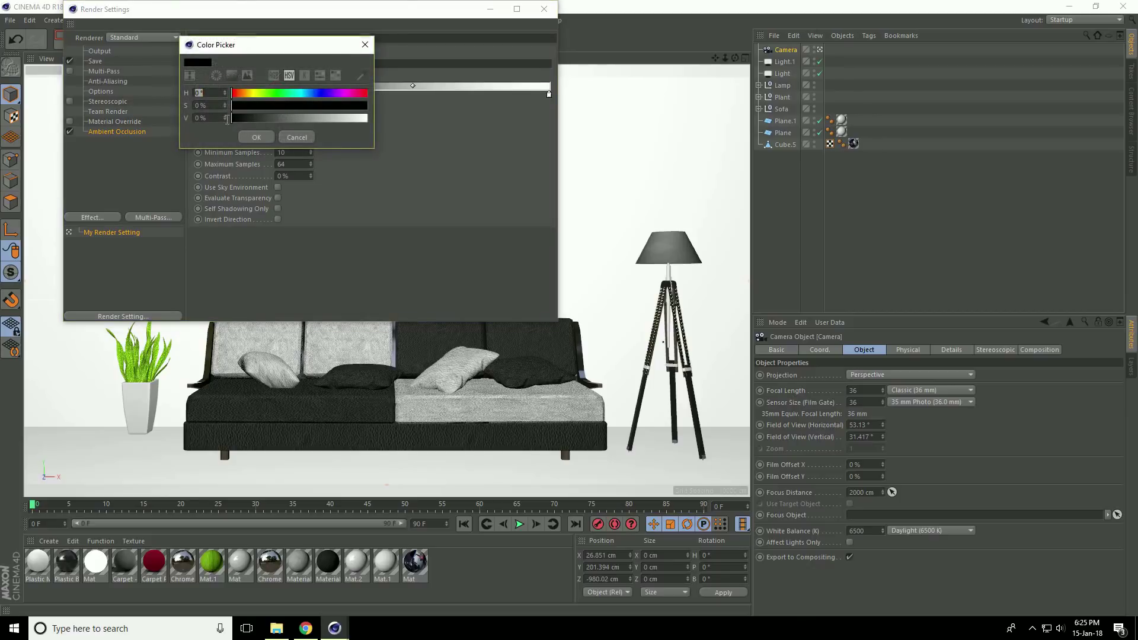
{"action": "left_click_drag", "start_coordinate": [233, 119], "coordinate": [339, 120]}
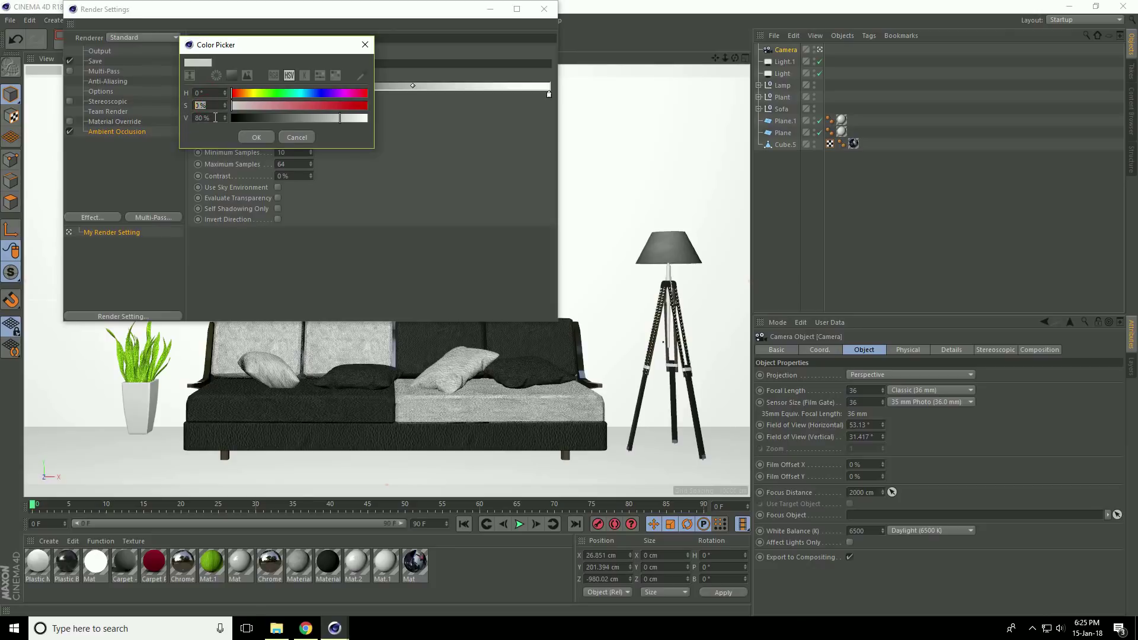
{"action": "left_click", "coordinate": [259, 139]}
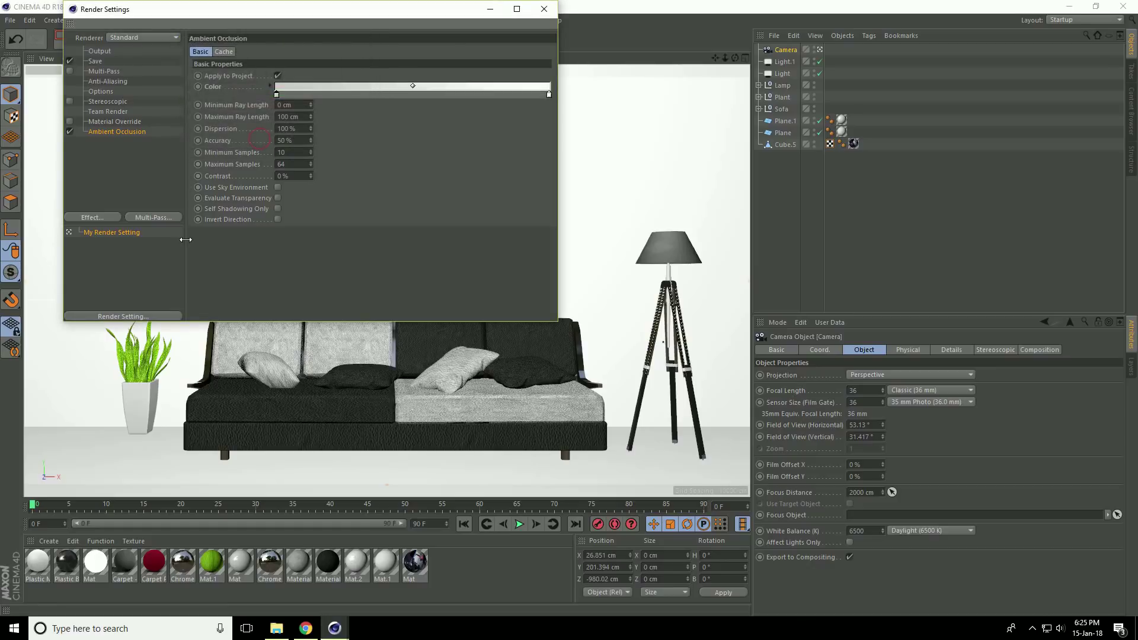
{"action": "left_click", "coordinate": [90, 215]}
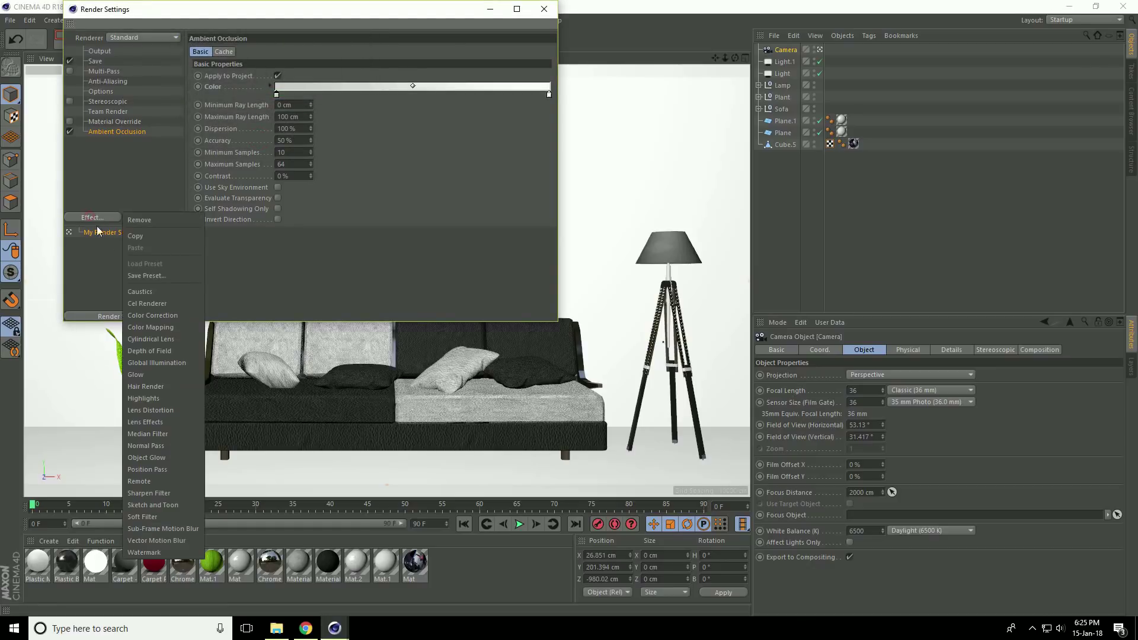
{"action": "left_click", "coordinate": [144, 361]}
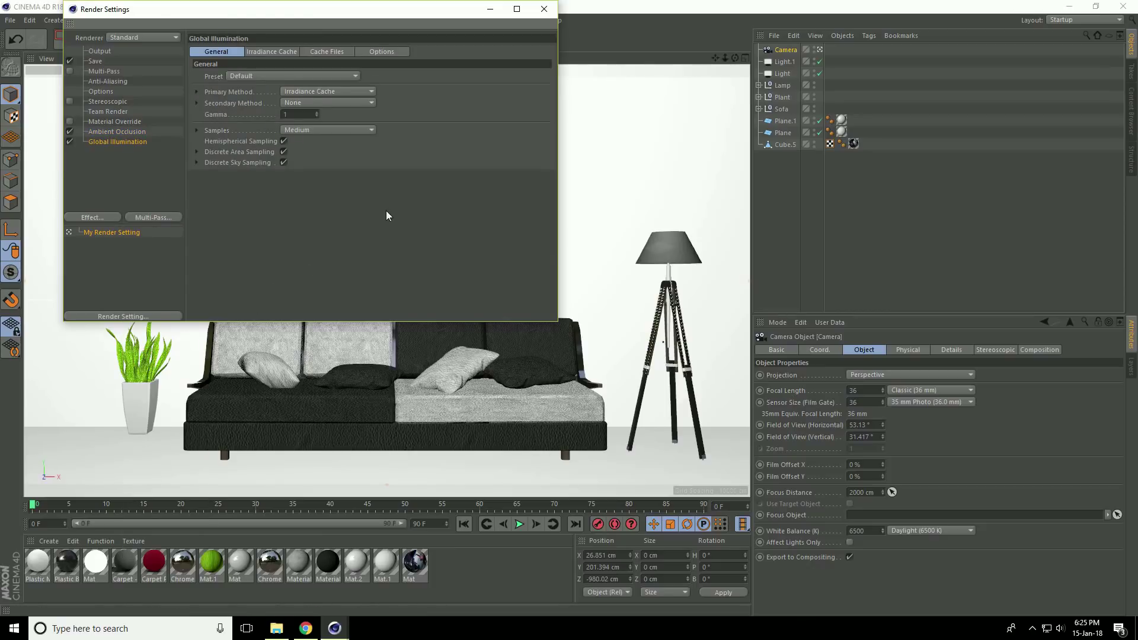
Render to the Picture Viewer, enable the image filter, and set saturation to 20%
{"action": "left_click", "coordinate": [545, 10]}
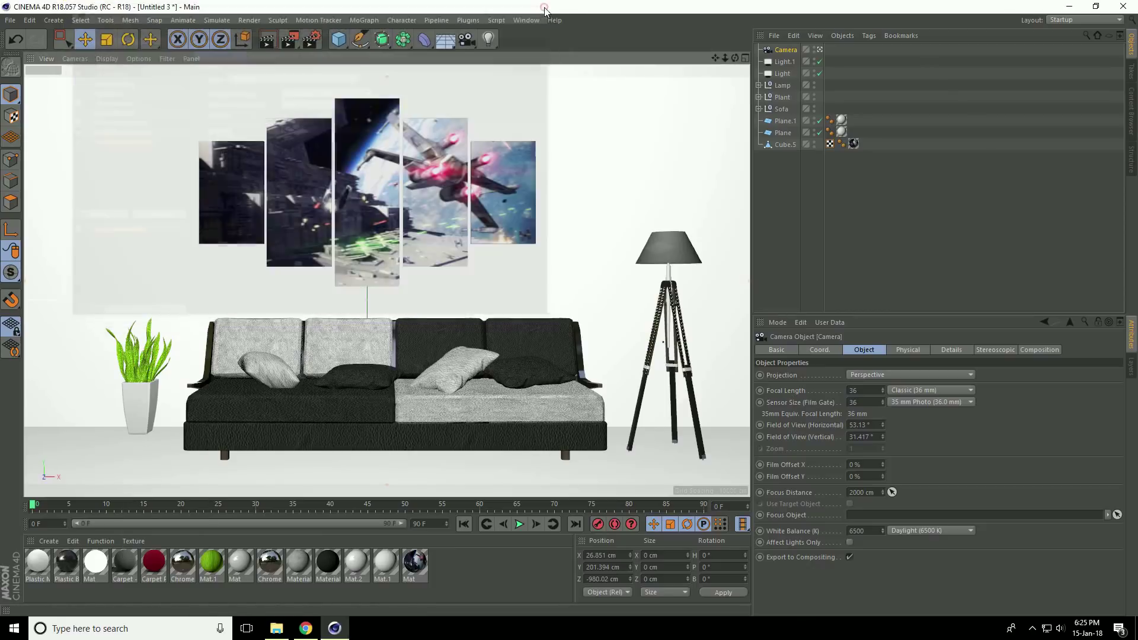
{"action": "left_click", "coordinate": [291, 40]}
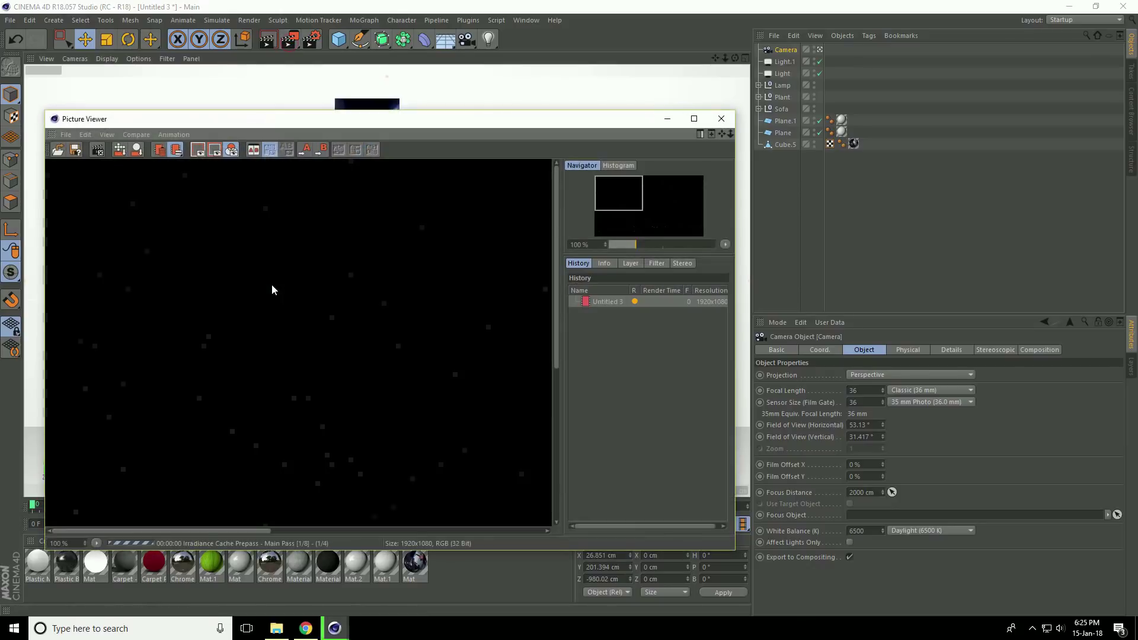
{"action": "scroll", "coordinate": [257, 354], "scroll_direction": "up", "scroll_amount": 1}
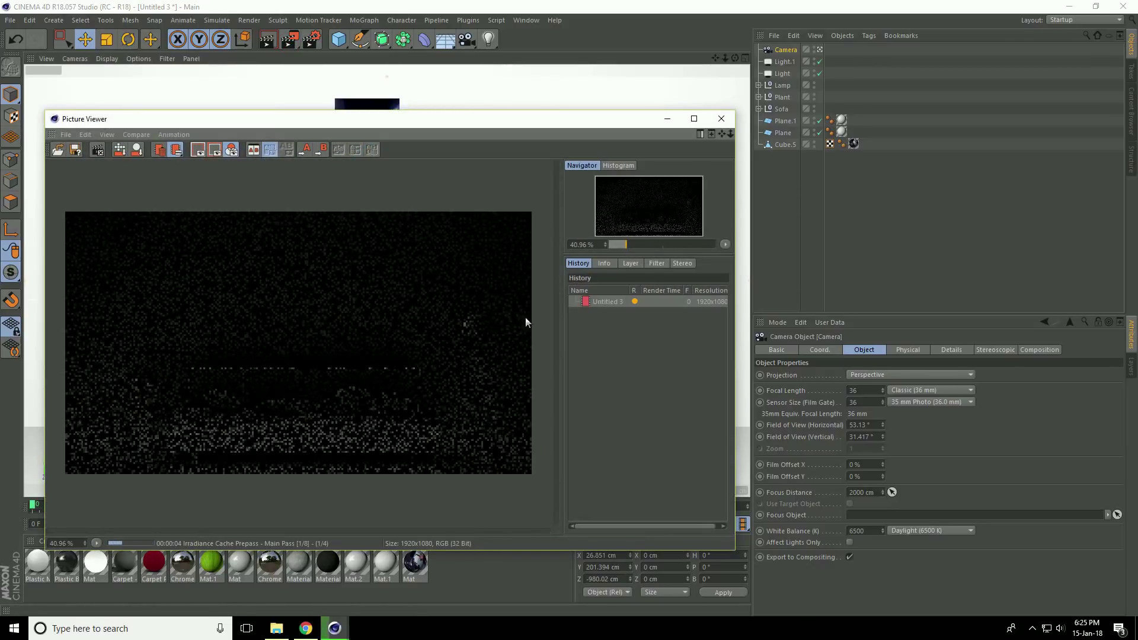
{"action": "left_click", "coordinate": [659, 263]}
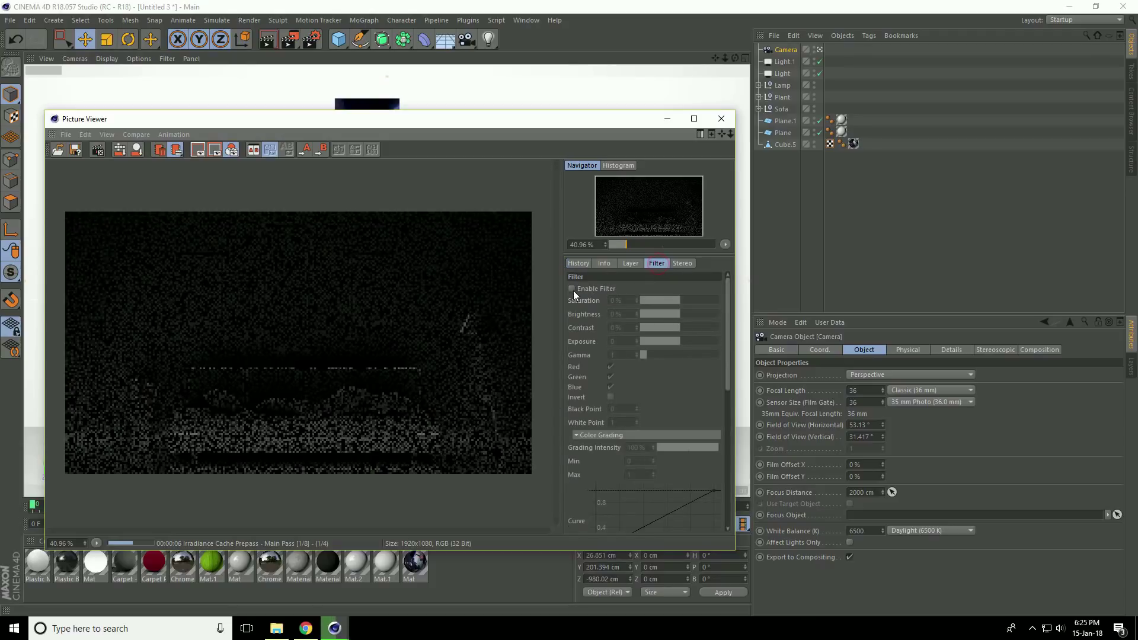
{"action": "left_click", "coordinate": [572, 288]}
{"action": "double_click", "coordinate": [616, 301]}
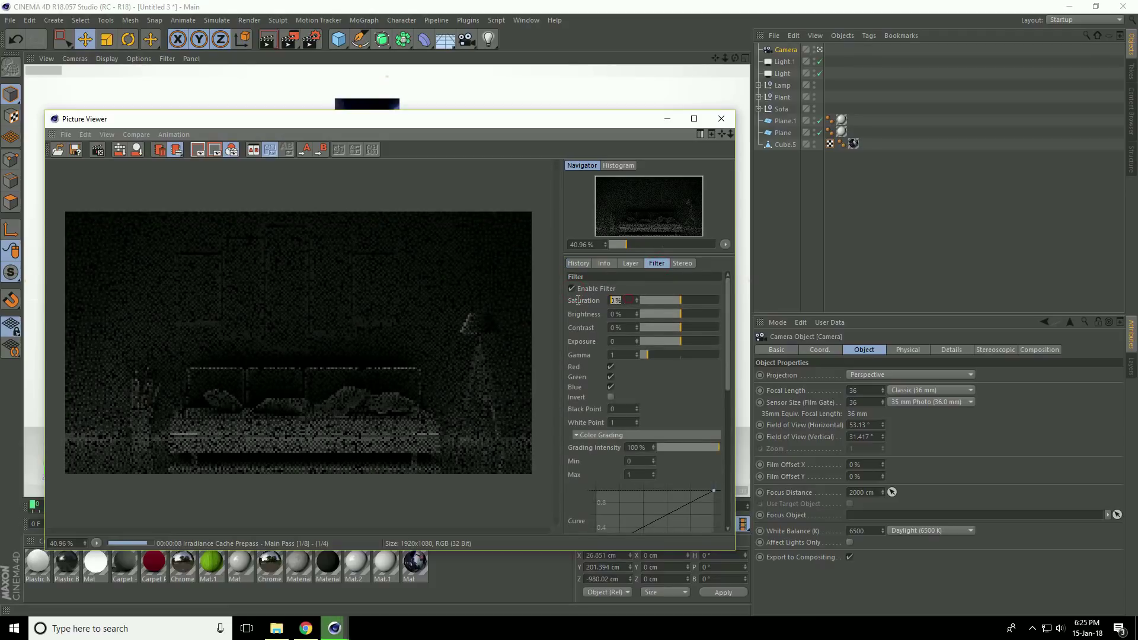
{"action": "type", "text": "20"}
{"action": "key", "text": "Return"}
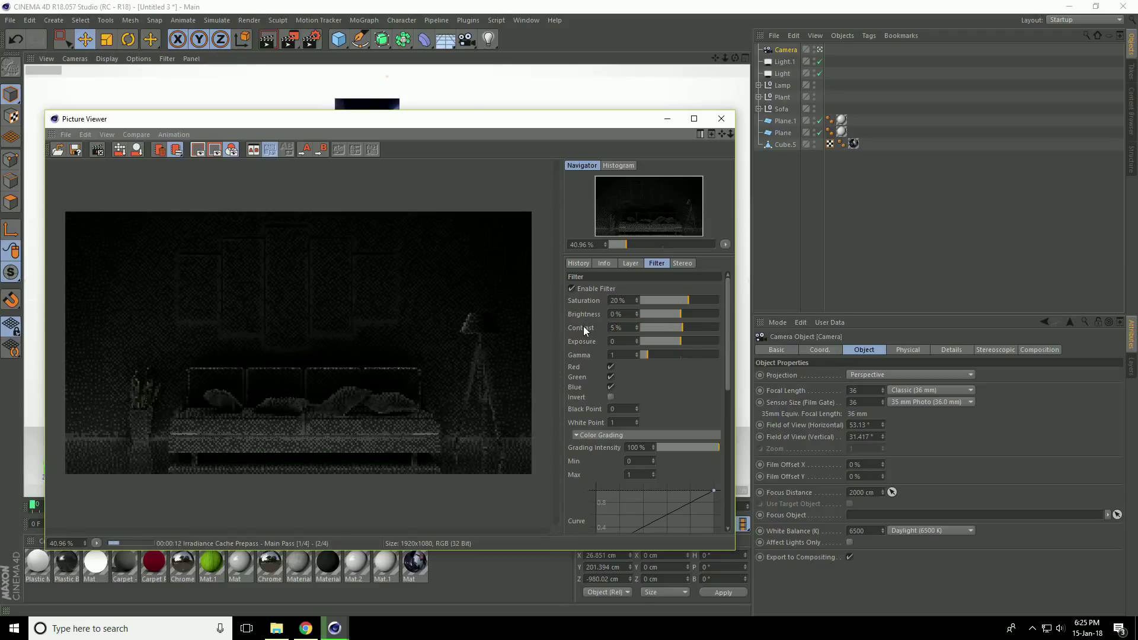
{"action": "left_click", "coordinate": [77, 152]}
{"action": "left_click_drag", "start_coordinate": [75, 54], "coordinate": [445, 110]}
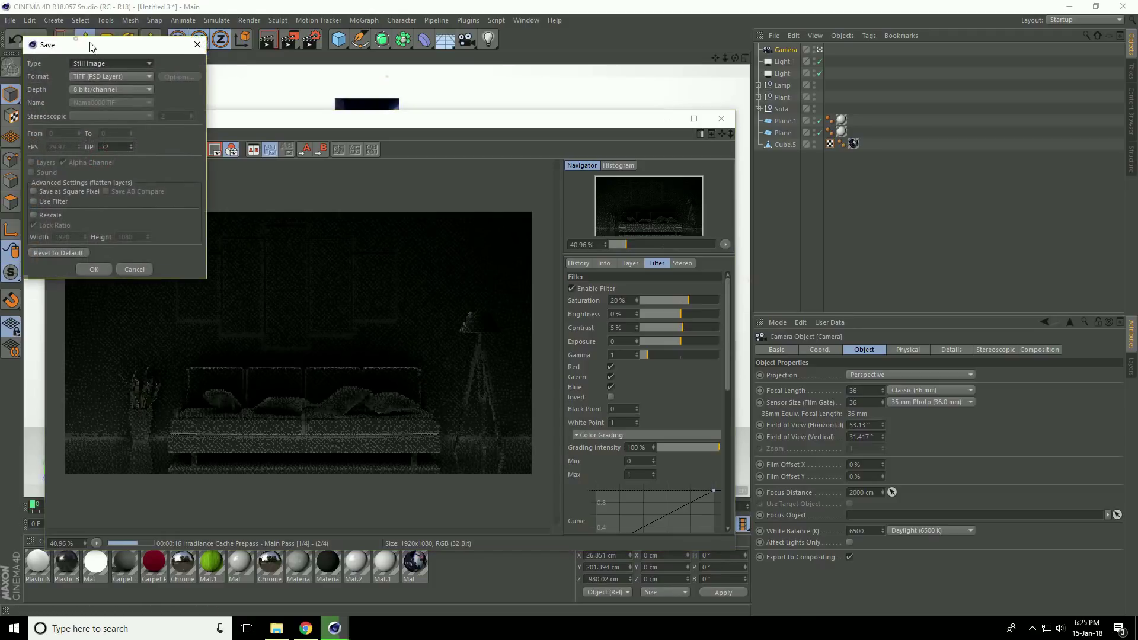
{"action": "left_click", "coordinate": [452, 140]}
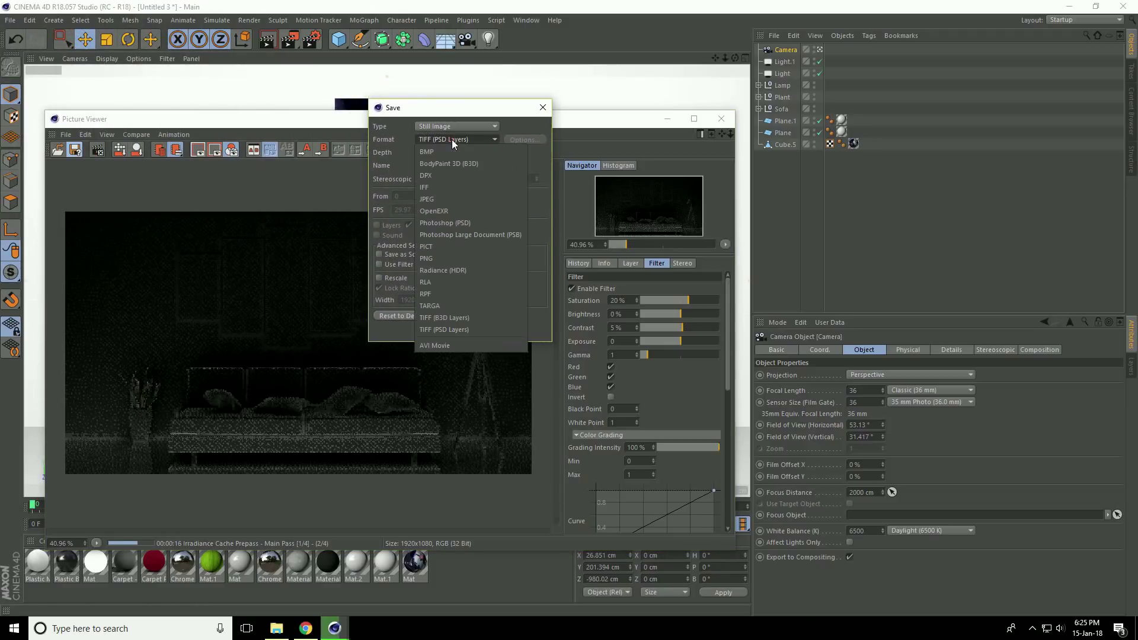
{"action": "left_click", "coordinate": [448, 199]}
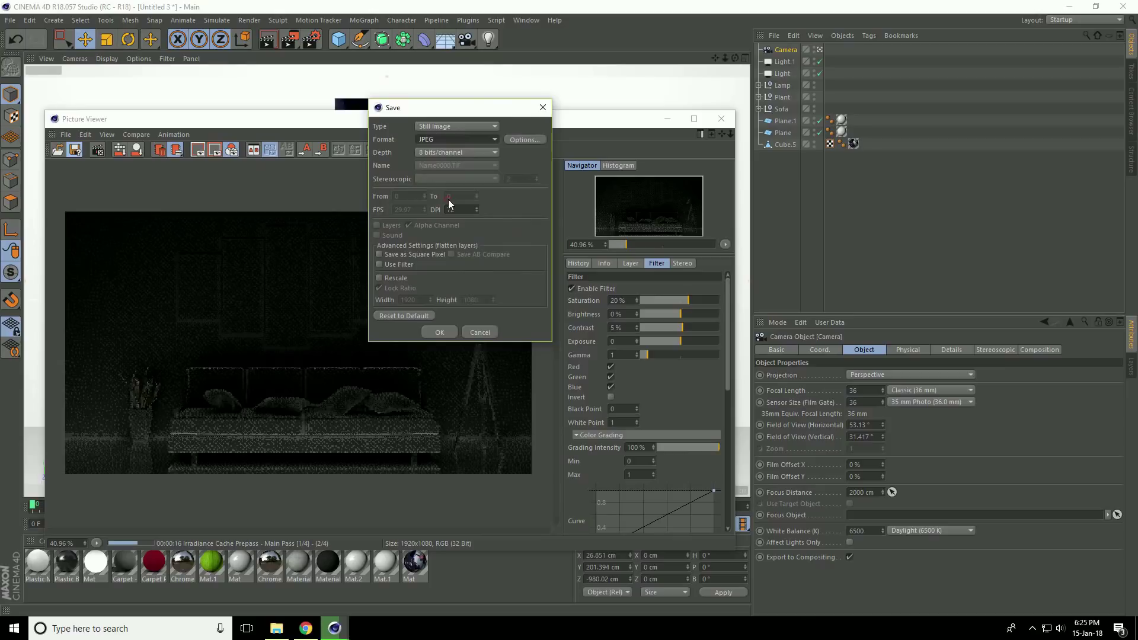
{"action": "left_click", "coordinate": [380, 265]}
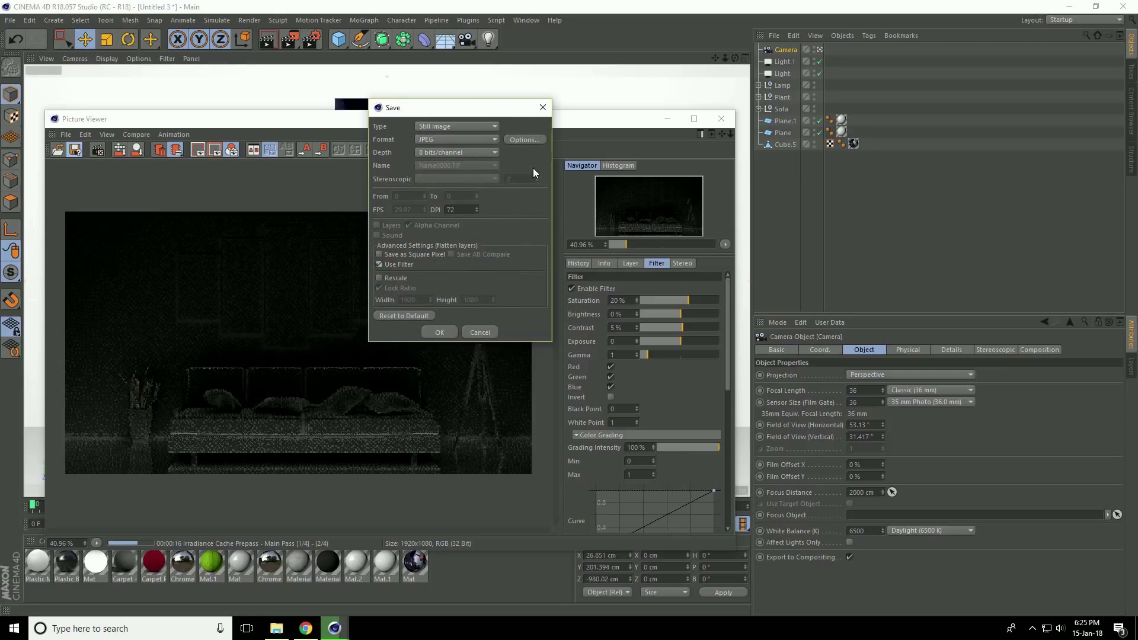
{"action": "left_click", "coordinate": [544, 109]}
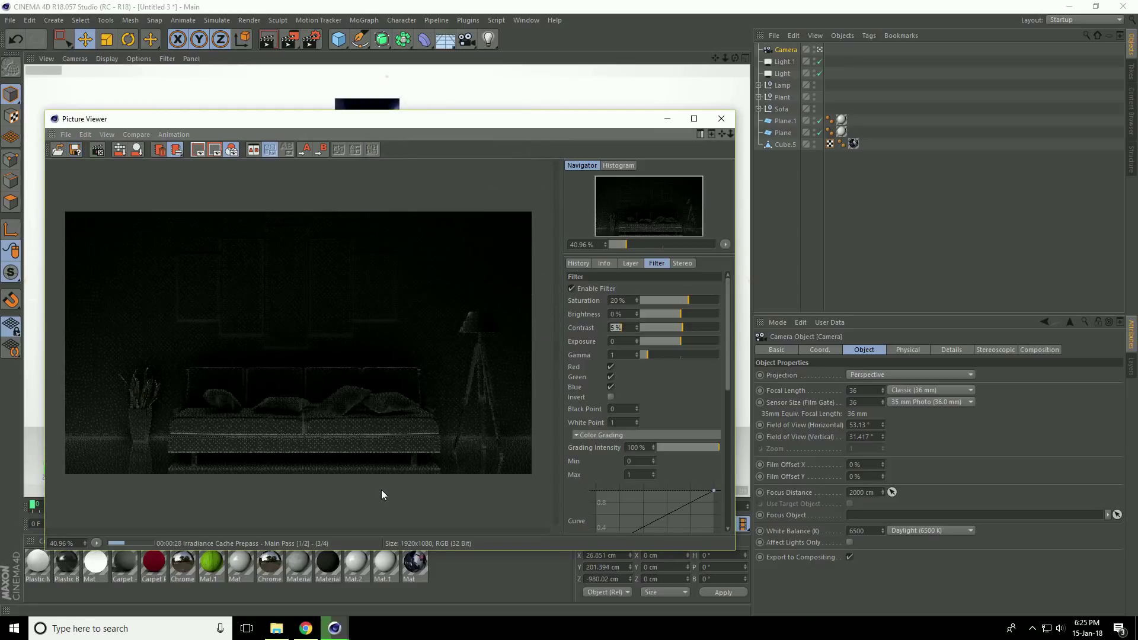